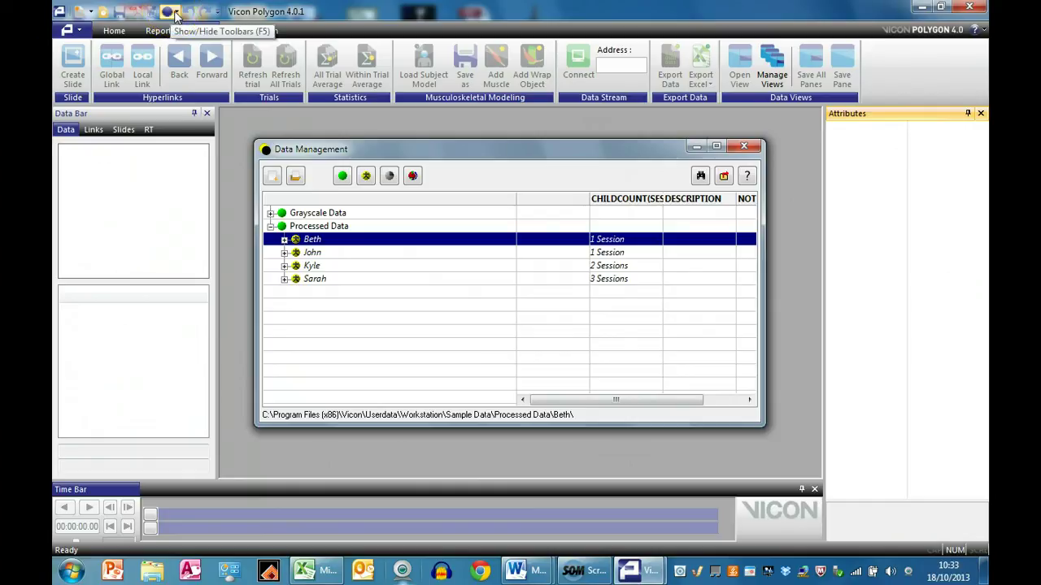
Step: Hide the Ribbon and show it again
{"action": "left_click", "coordinate": [169, 12]}
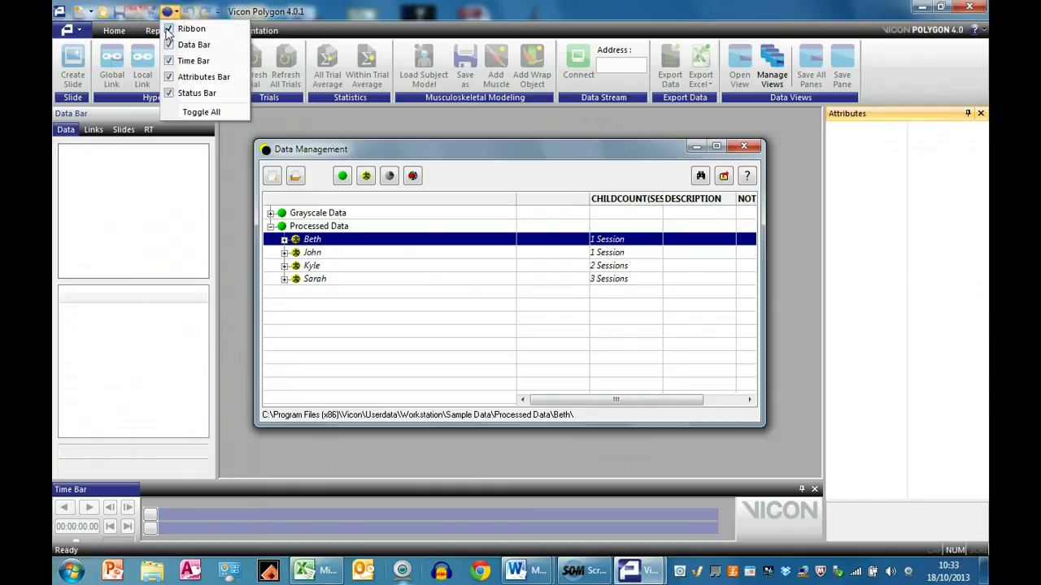
{"action": "left_click", "coordinate": [168, 29]}
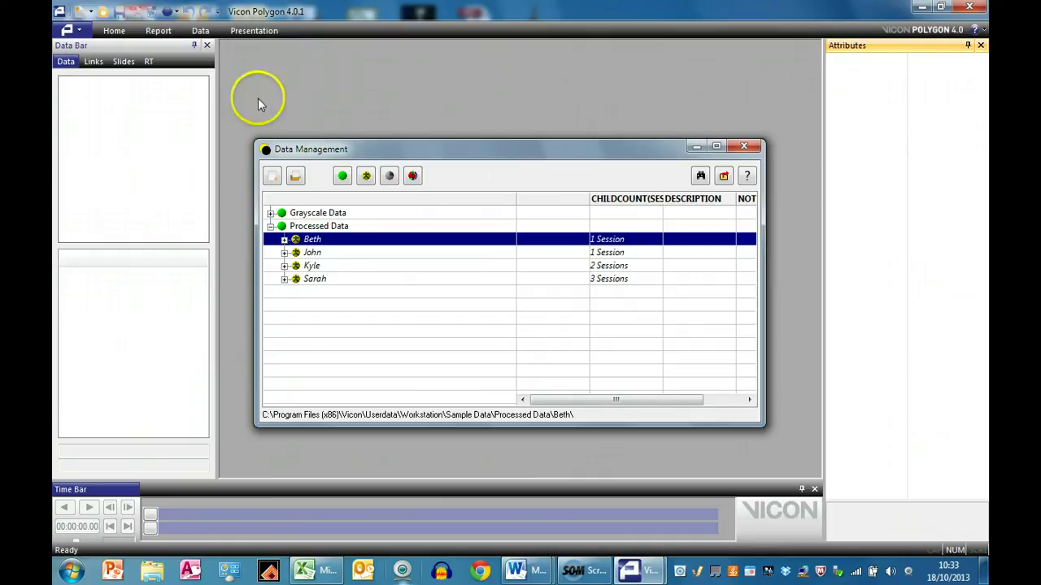
{"action": "left_click", "coordinate": [169, 12]}
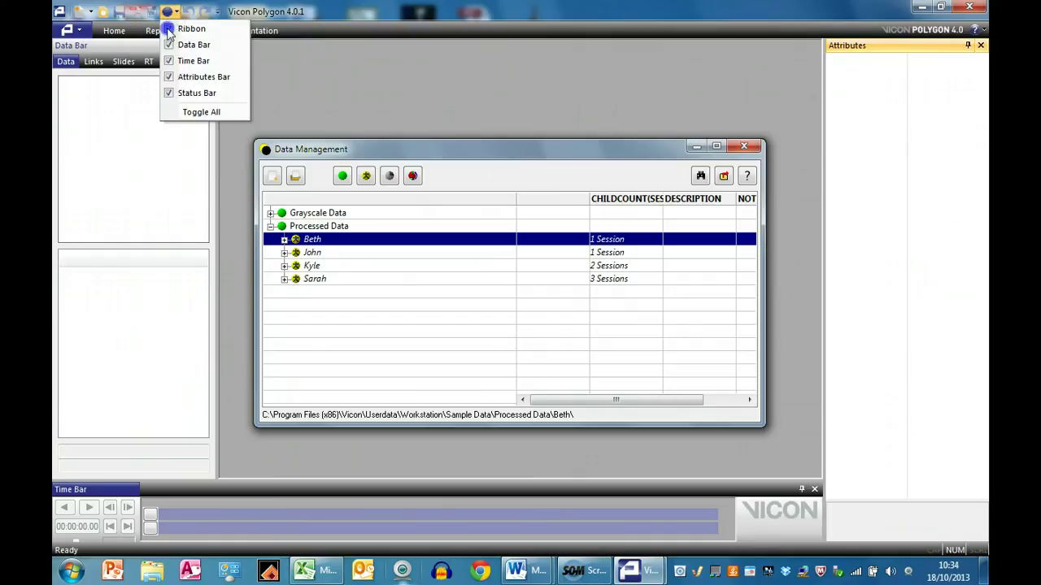
{"action": "left_click", "coordinate": [169, 29]}
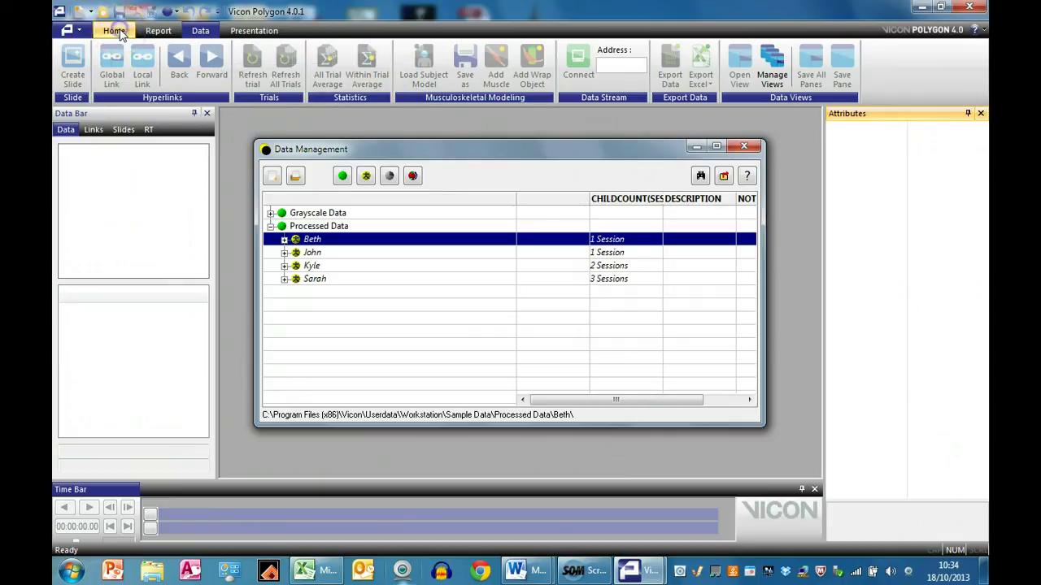
Step: Look through the Report, Data and Presentation command sets of the ribbon
{"action": "left_click", "coordinate": [159, 31]}
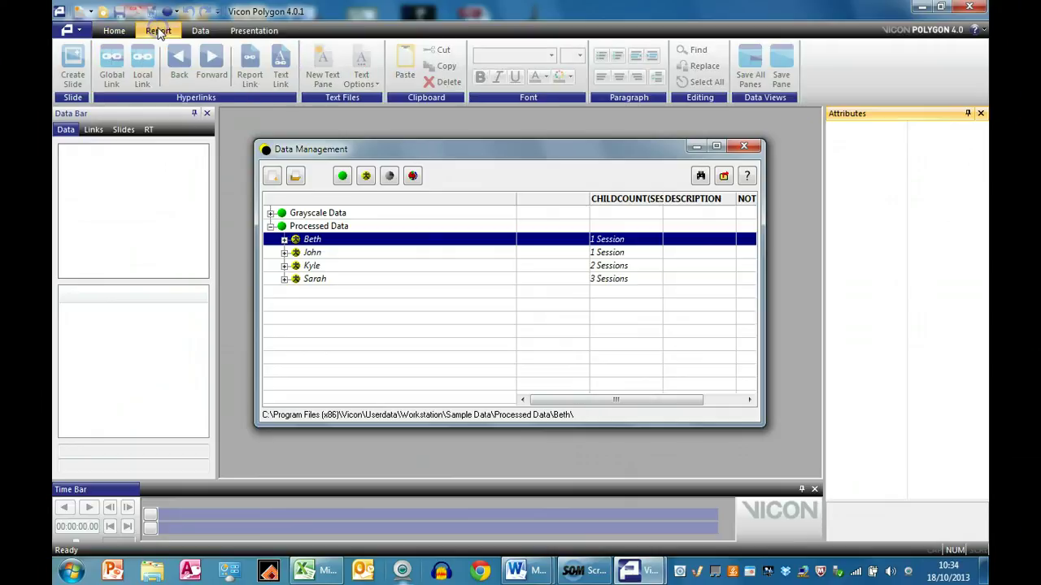
{"action": "left_click", "coordinate": [200, 31]}
{"action": "left_click", "coordinate": [248, 31]}
Step: Hide the Data Bar and bring it back
{"action": "left_click", "coordinate": [170, 12]}
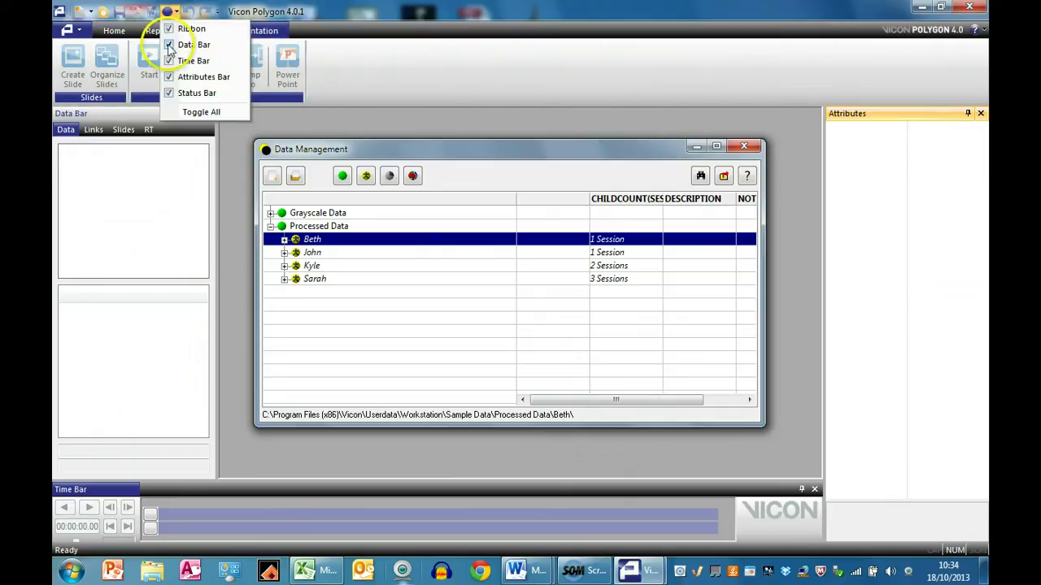
{"action": "left_click", "coordinate": [174, 44]}
{"action": "left_click", "coordinate": [170, 13]}
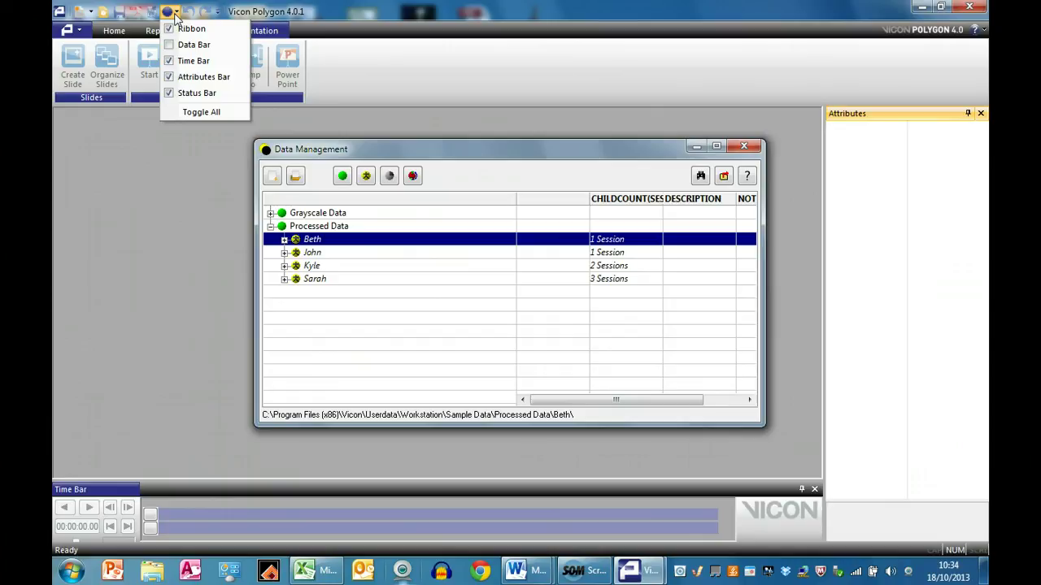
{"action": "left_click", "coordinate": [174, 42]}
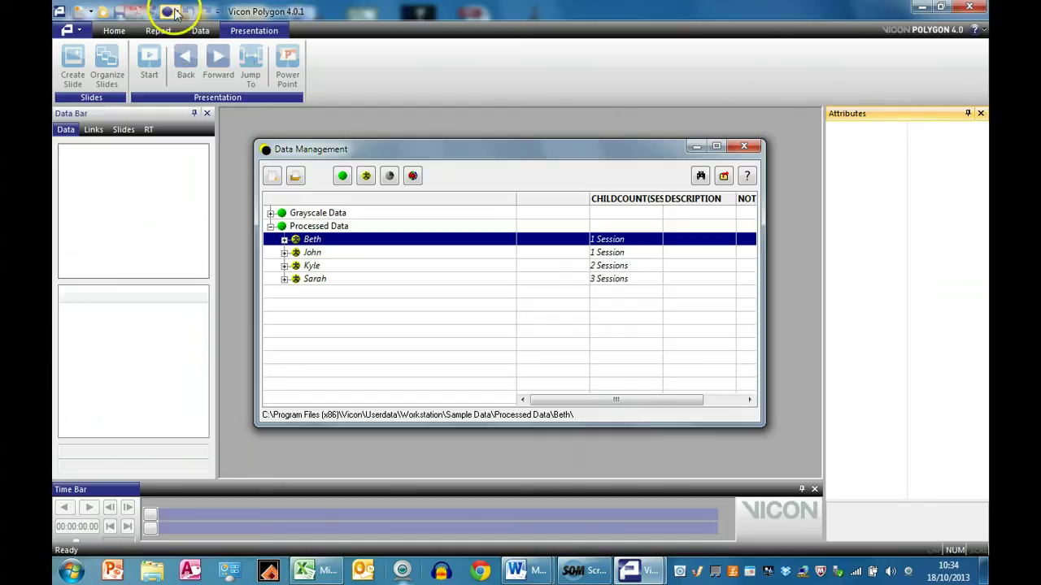
Step: Turn the Attributes Bar off and back on
{"action": "left_click", "coordinate": [175, 13]}
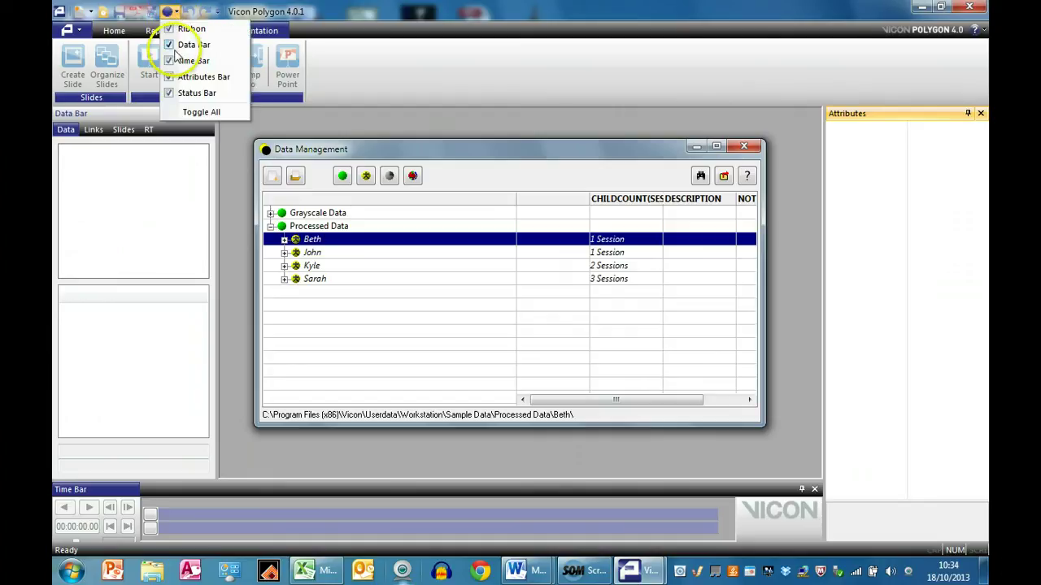
{"action": "left_click", "coordinate": [171, 78]}
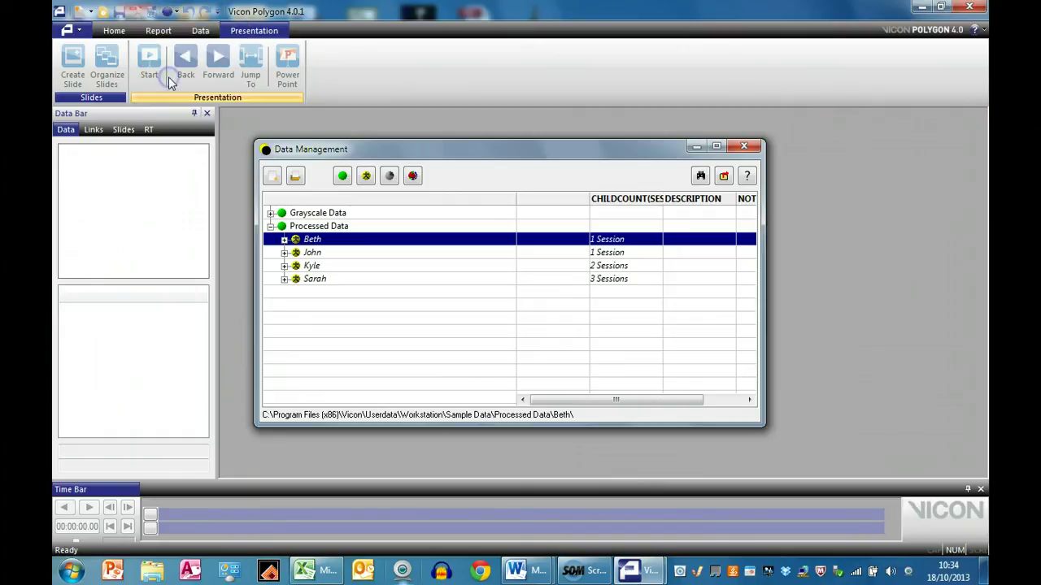
{"action": "left_click", "coordinate": [168, 12]}
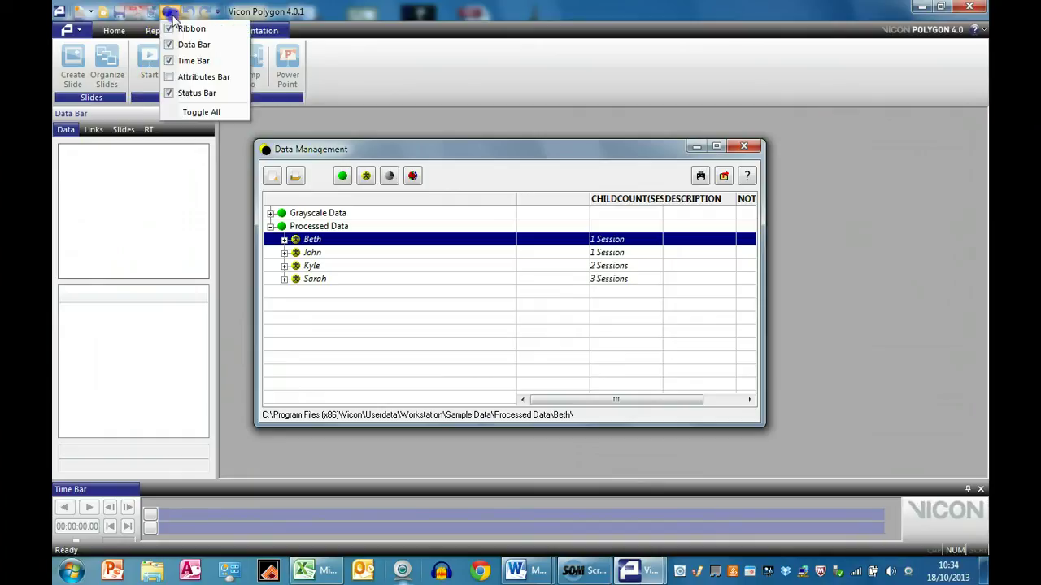
{"action": "left_click", "coordinate": [170, 77]}
Step: Hide the Time Bar and restore it
{"action": "left_click", "coordinate": [169, 13]}
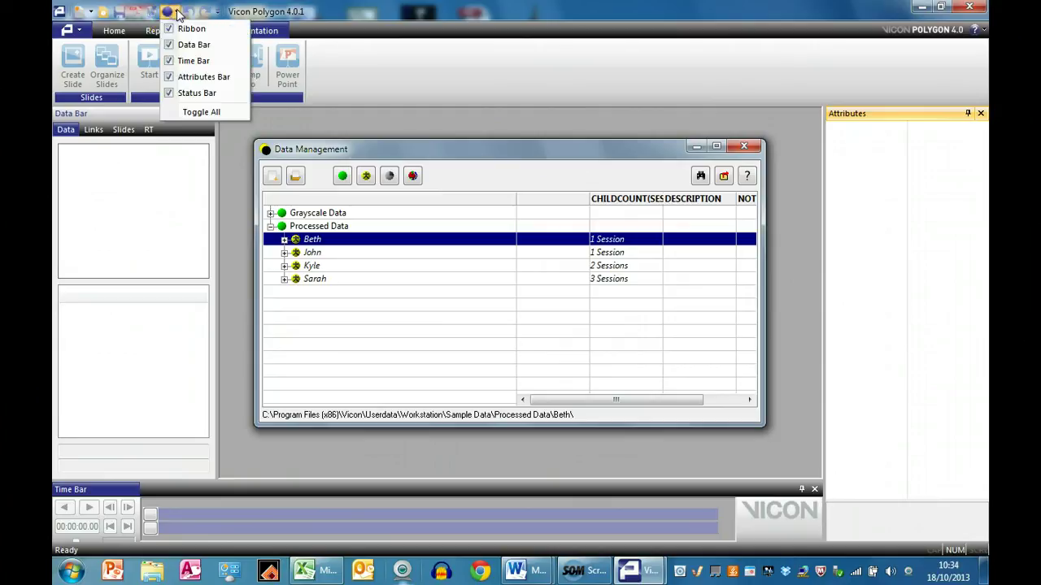
{"action": "left_click", "coordinate": [175, 63]}
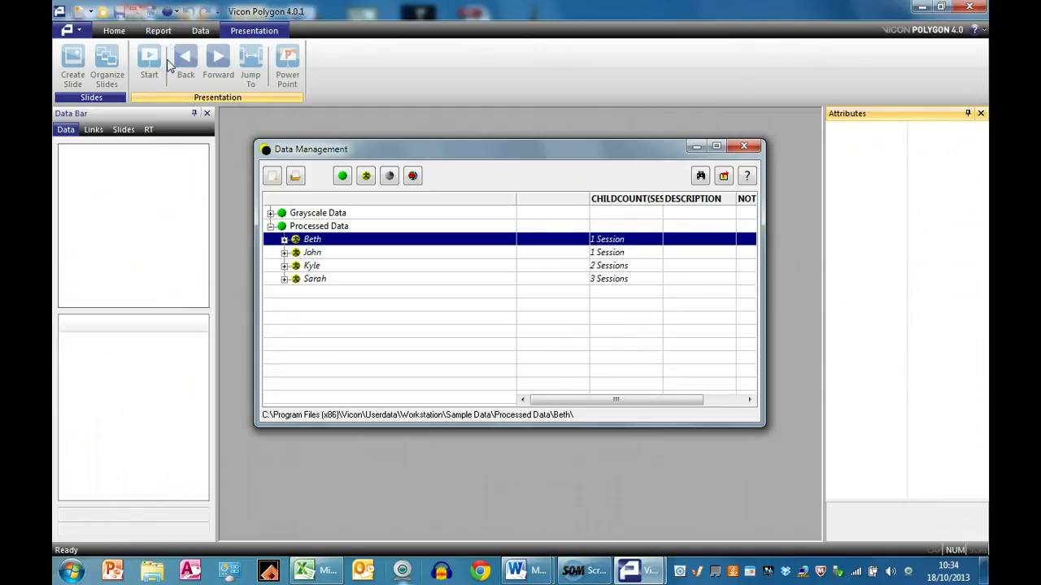
{"action": "left_click", "coordinate": [172, 12]}
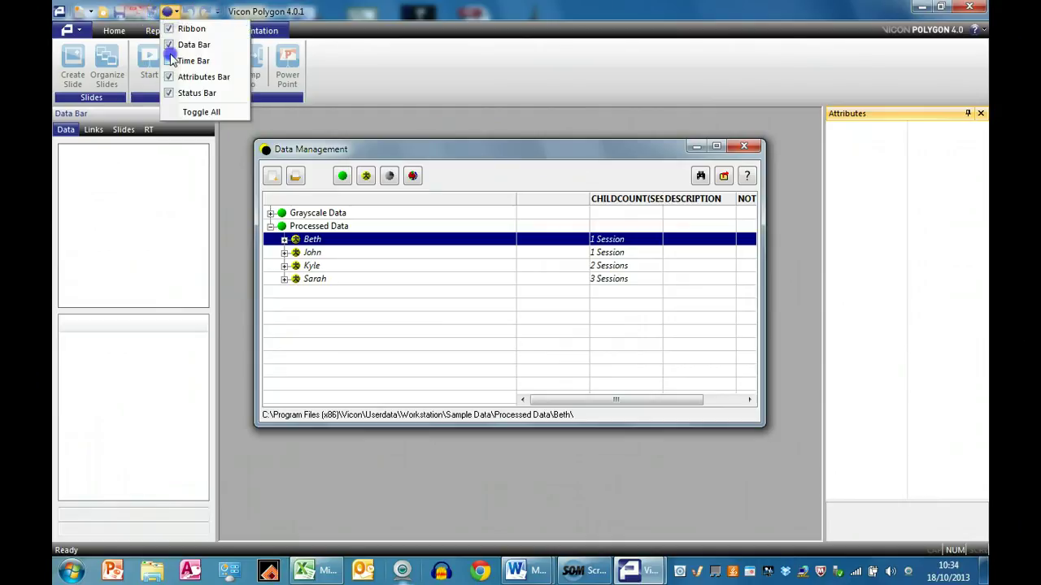
{"action": "left_click", "coordinate": [173, 63]}
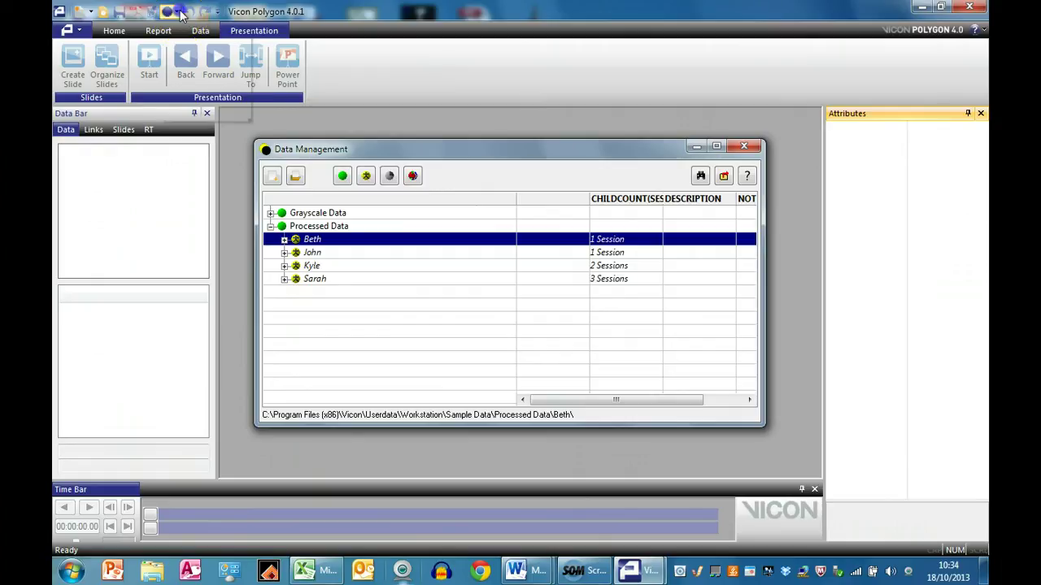
Step: Turn the Status Bar off and on again
{"action": "left_click", "coordinate": [170, 11]}
{"action": "left_click", "coordinate": [171, 93]}
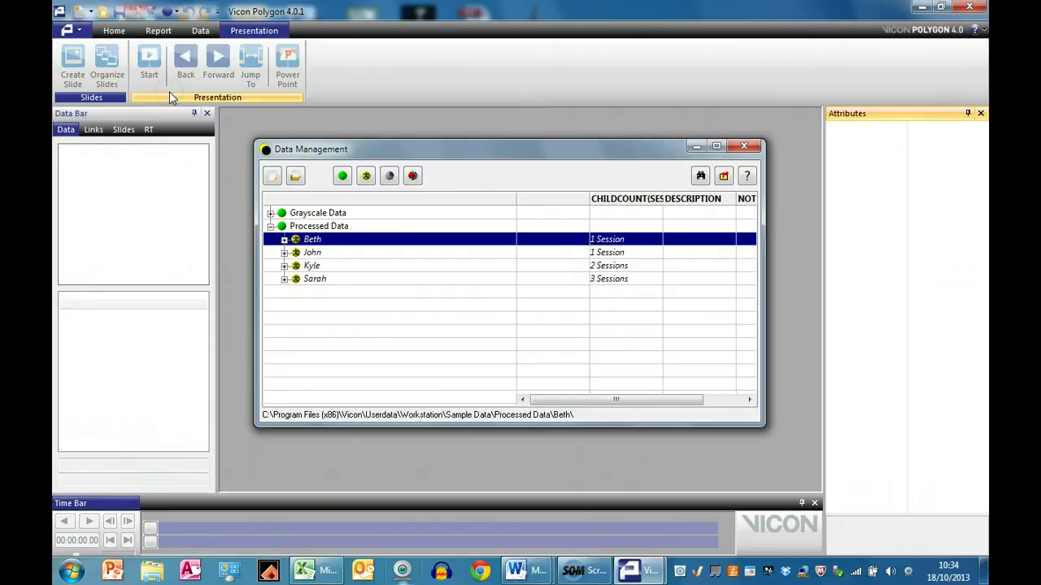
{"action": "left_click", "coordinate": [171, 12]}
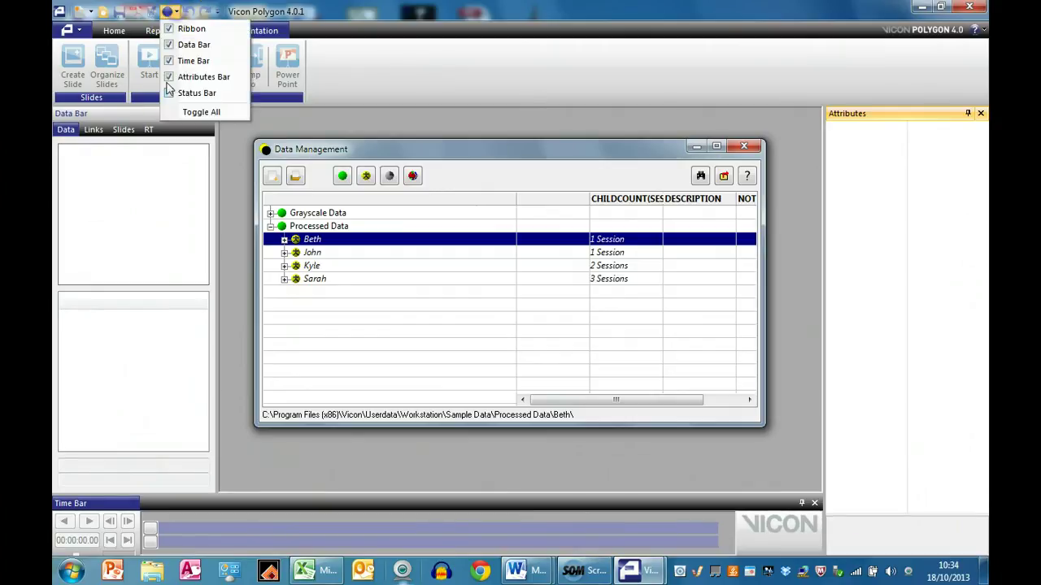
{"action": "left_click", "coordinate": [171, 93]}
Step: Toggle all toolbars off at once and toggle them all back on
{"action": "left_click", "coordinate": [170, 12]}
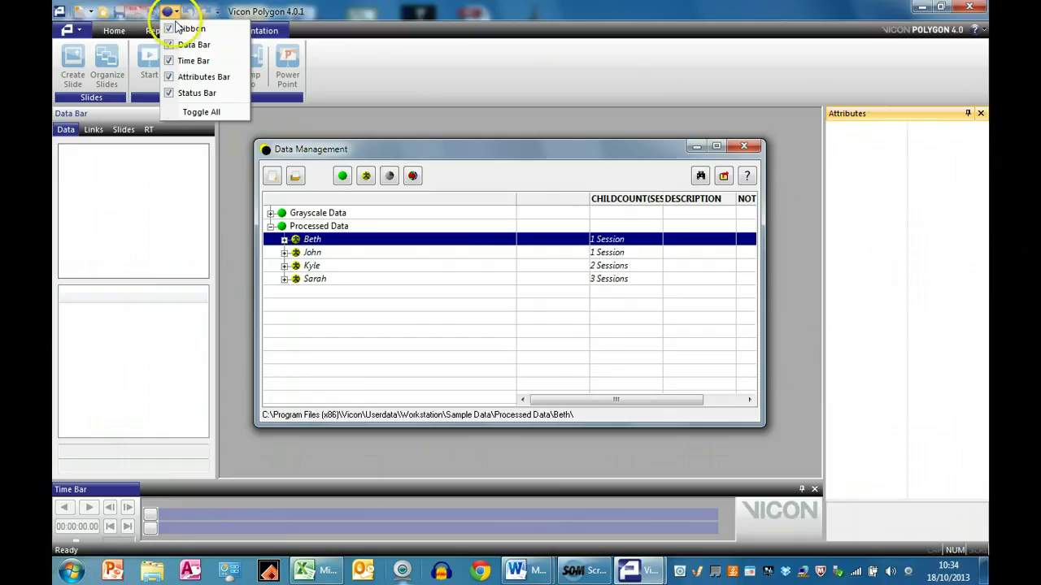
{"action": "left_click", "coordinate": [195, 112]}
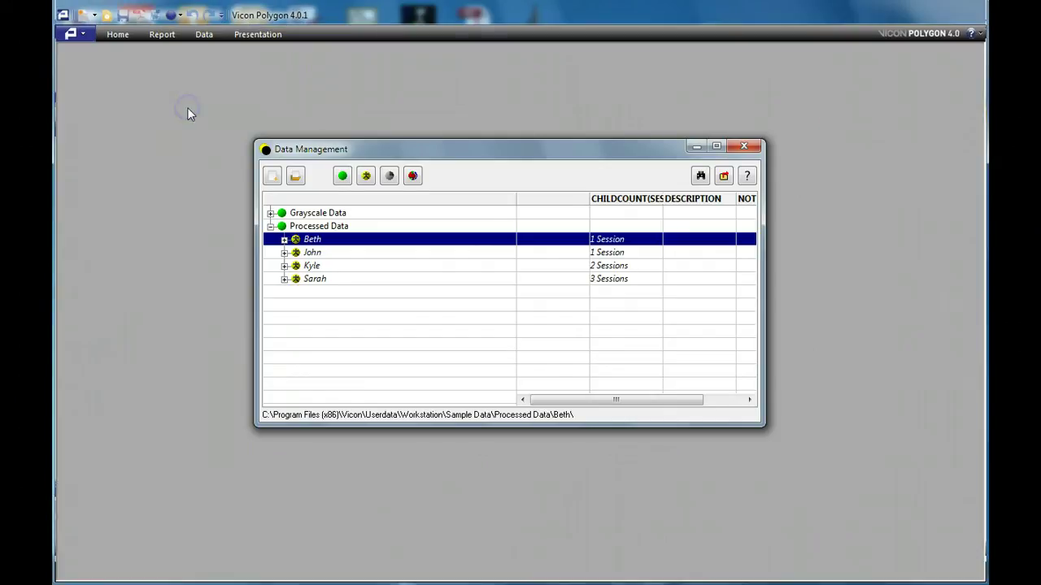
{"action": "left_click", "coordinate": [172, 13]}
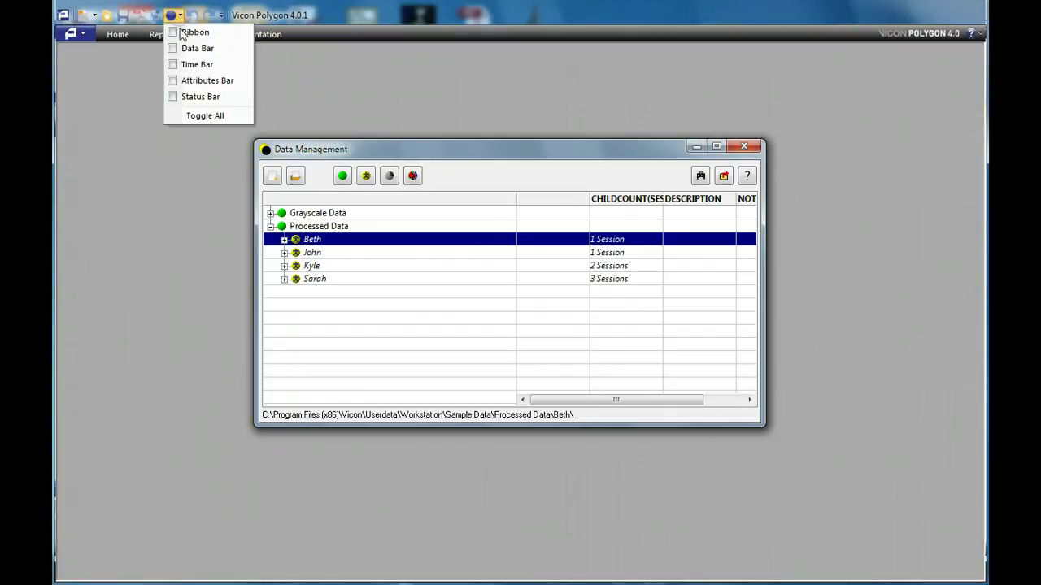
{"action": "left_click", "coordinate": [192, 116]}
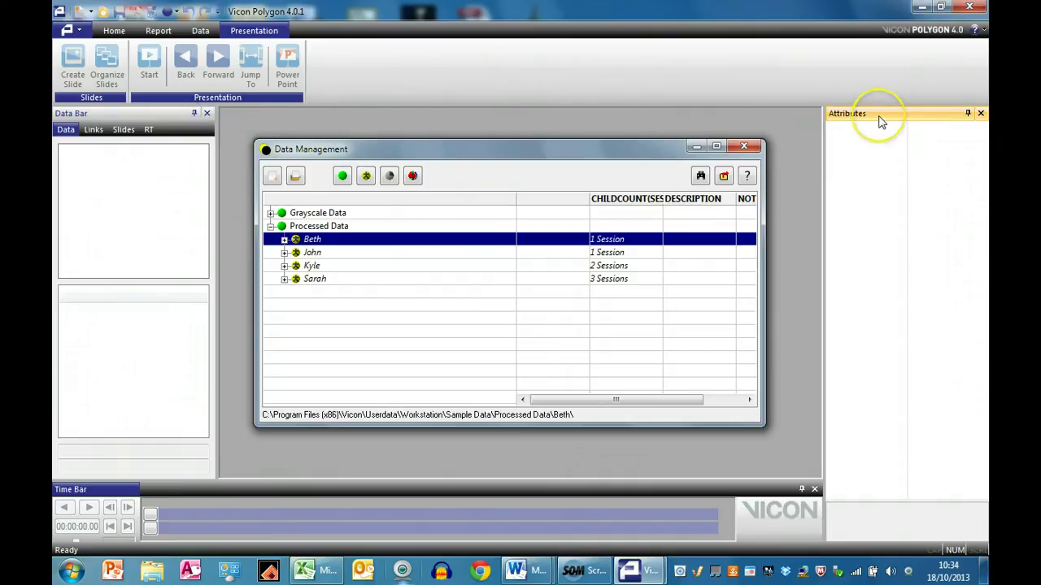
Step: Undock and redock the Attributes bar along the right edge, and redock the Time Bar across the full width of the bottom edge
{"action": "left_click_drag", "start_coordinate": [888, 117], "coordinate": [964, 325]}
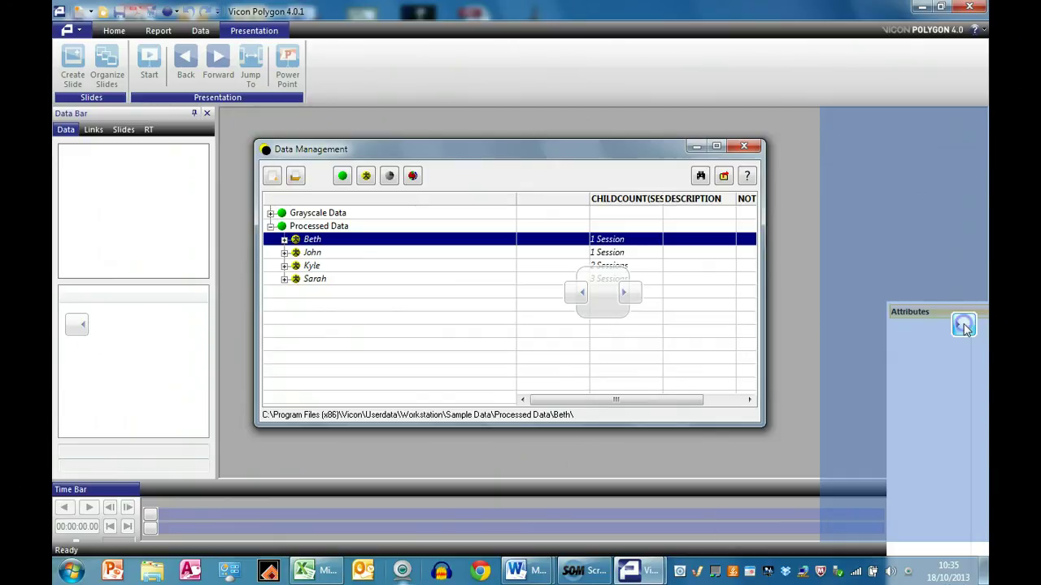
{"action": "left_click_drag", "start_coordinate": [613, 494], "coordinate": [524, 524]}
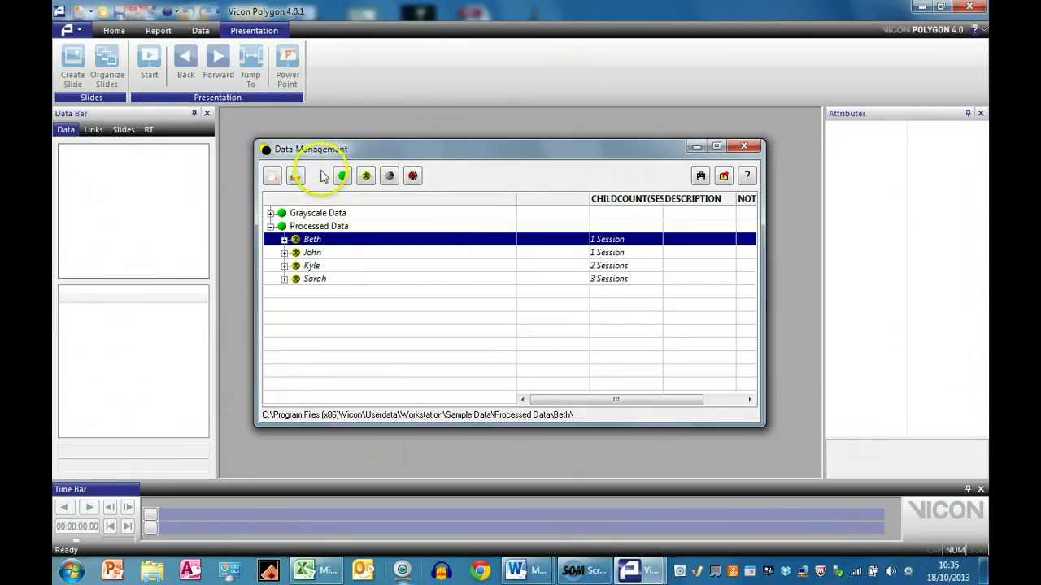
Step: Close the Data Management window and reopen it
{"action": "left_click", "coordinate": [114, 31]}
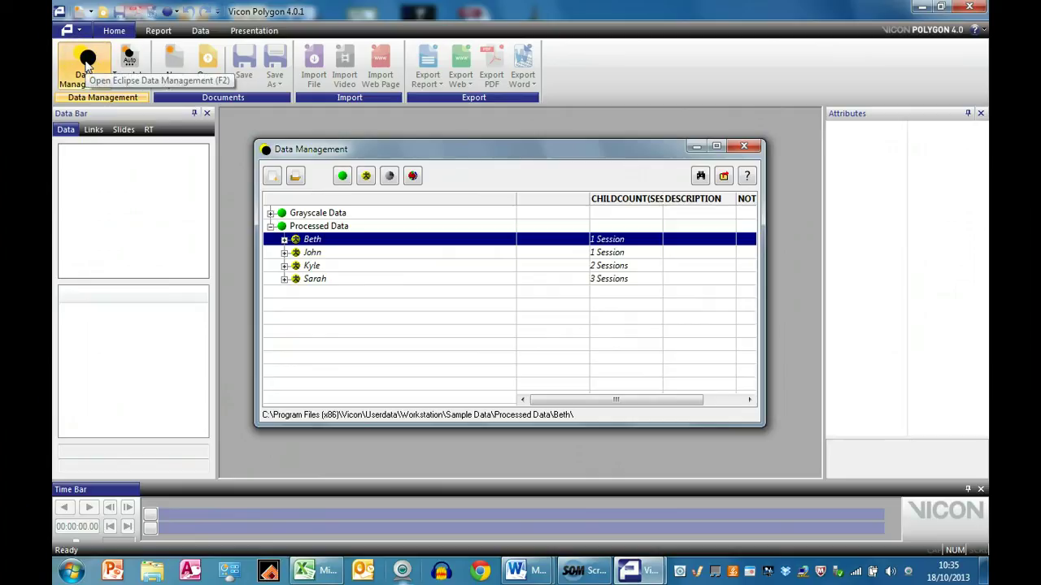
{"action": "left_click", "coordinate": [88, 65]}
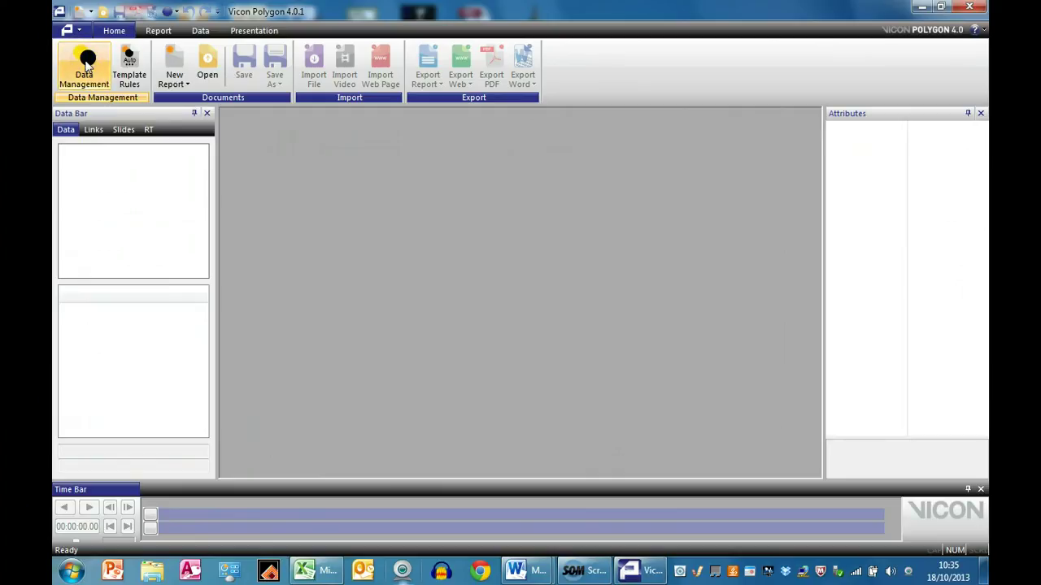
{"action": "left_click", "coordinate": [88, 65]}
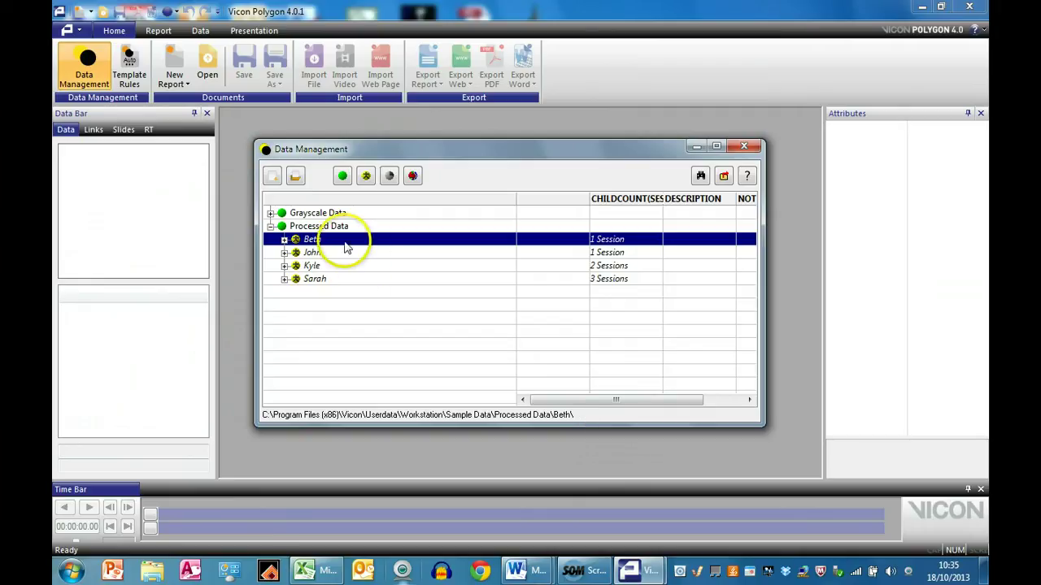
Step: Expand the first subject under Processed Data and its Normal Gait session, and select the Normal Gait 6 trial
{"action": "left_click", "coordinate": [285, 240]}
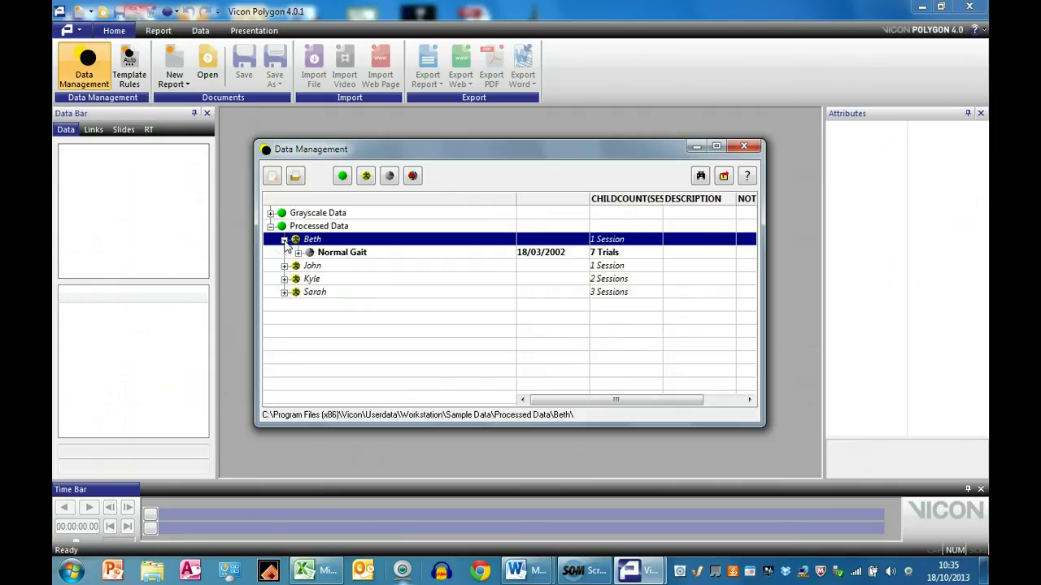
{"action": "left_click", "coordinate": [298, 253]}
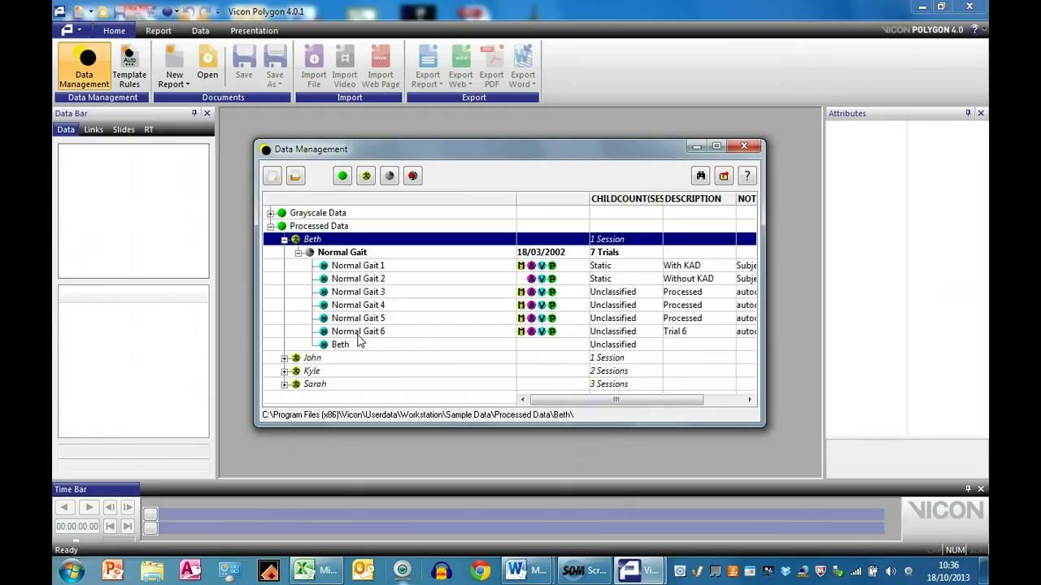
{"action": "left_click", "coordinate": [357, 335]}
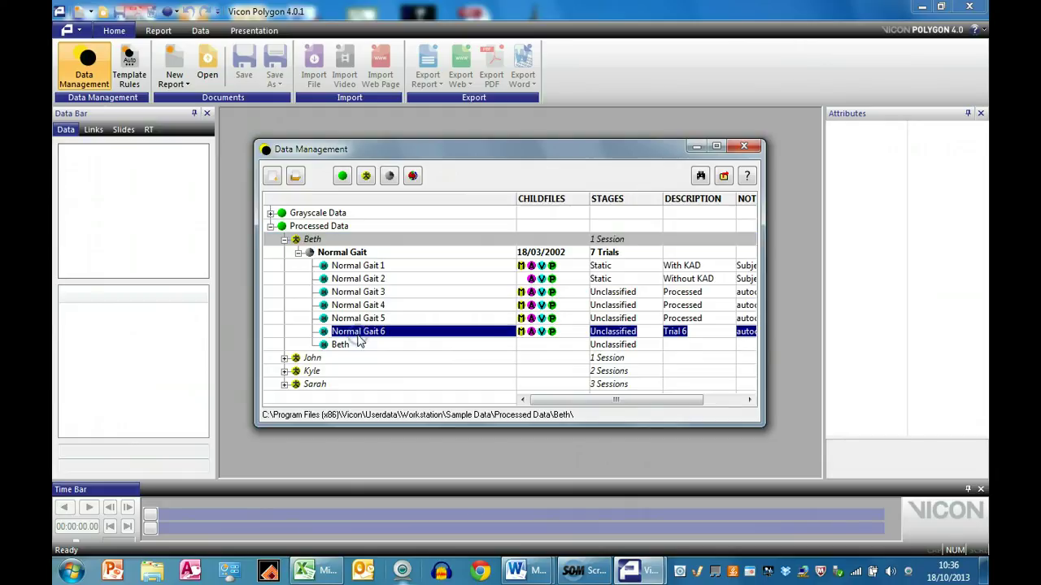
Step: Create a new report under the first Processed Data subject and name it "My first polygon report"
{"action": "left_click", "coordinate": [361, 240]}
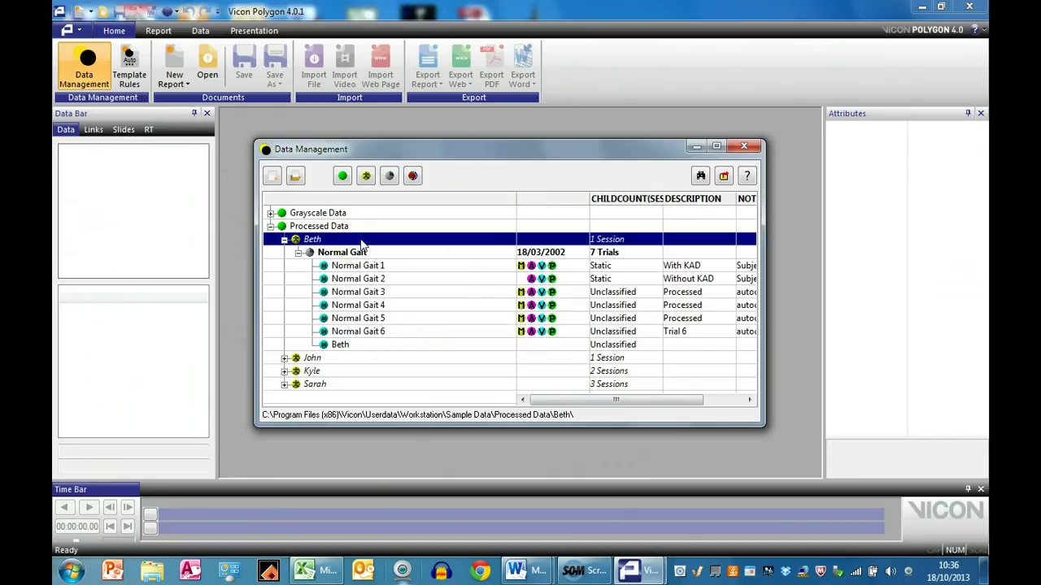
{"action": "left_click", "coordinate": [412, 176]}
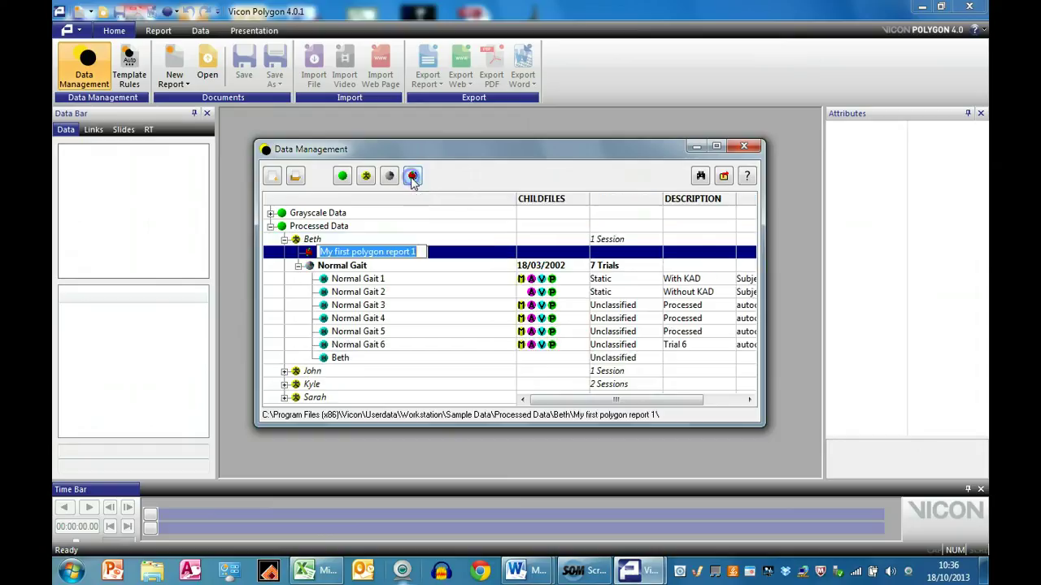
{"action": "left_click", "coordinate": [414, 256]}
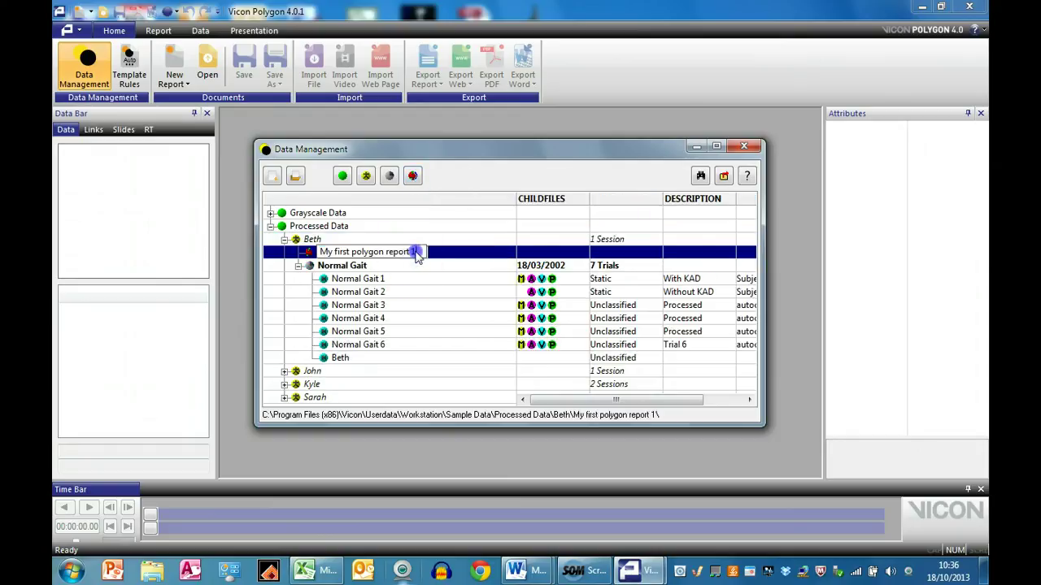
{"action": "key", "text": "BackSpace"}
{"action": "key", "text": "BackSpace"}
{"action": "key", "text": "Return"}
Step: Open the report "My first polygon report" without basing it on a Polygon template
{"action": "left_click", "coordinate": [396, 253]}
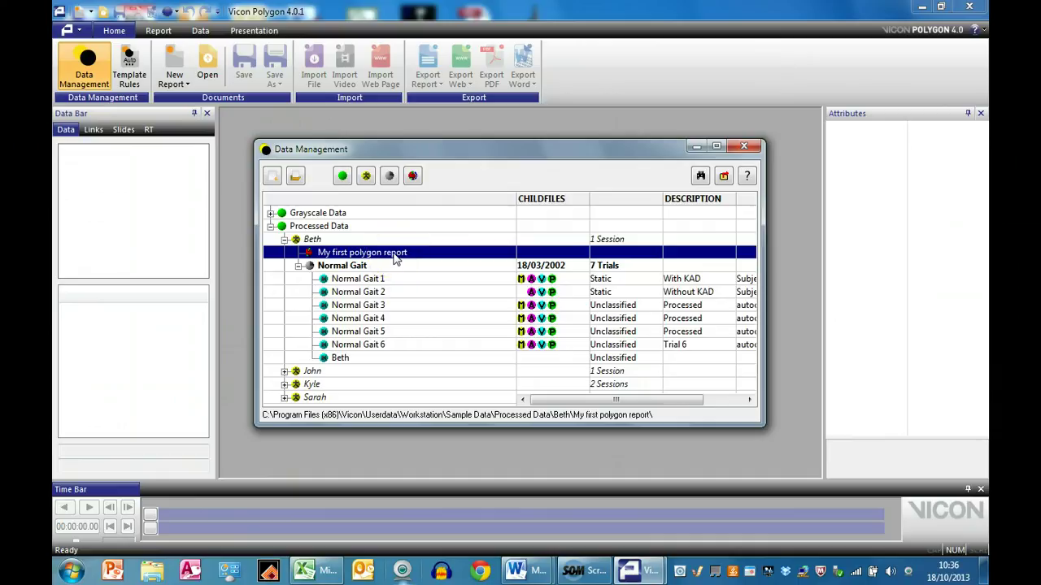
{"action": "double_click", "coordinate": [396, 254]}
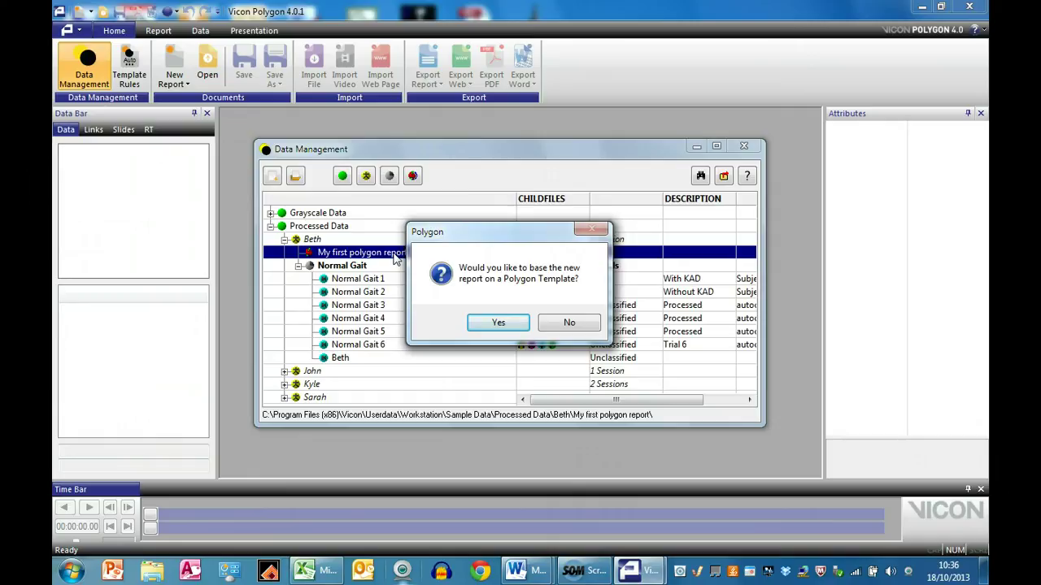
{"action": "left_click", "coordinate": [576, 323]}
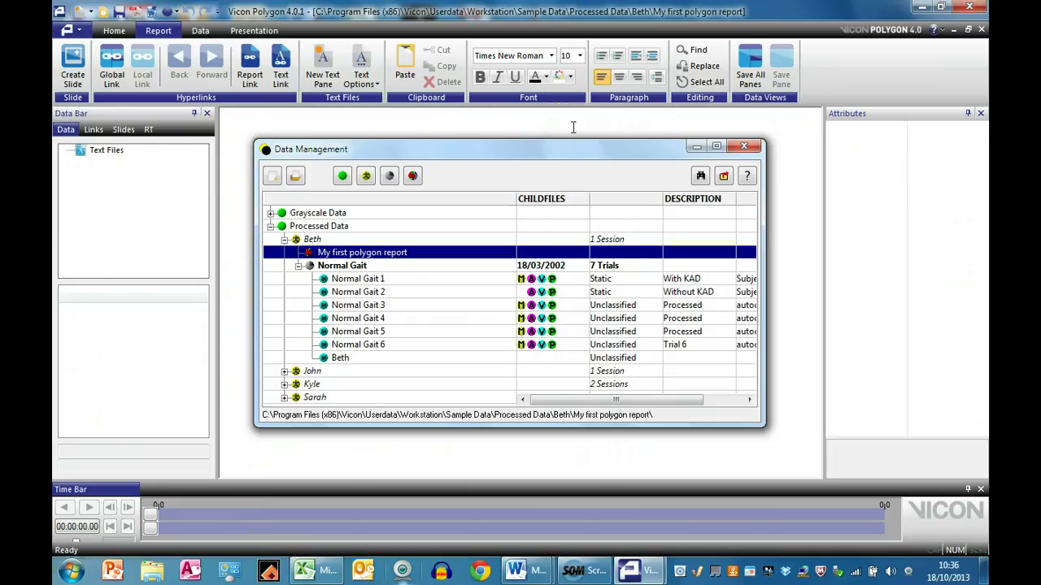
Step: Close the Data Management window and enter the text "This is a Polygon report" in the report pane
{"action": "left_click", "coordinate": [743, 147]}
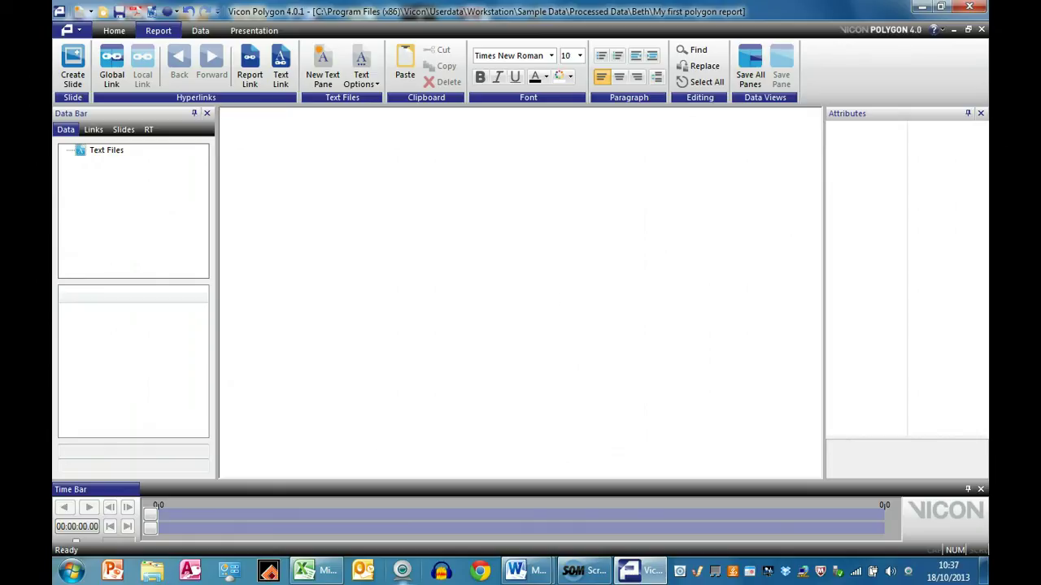
{"action": "type", "text": "his is a Polygon report"}
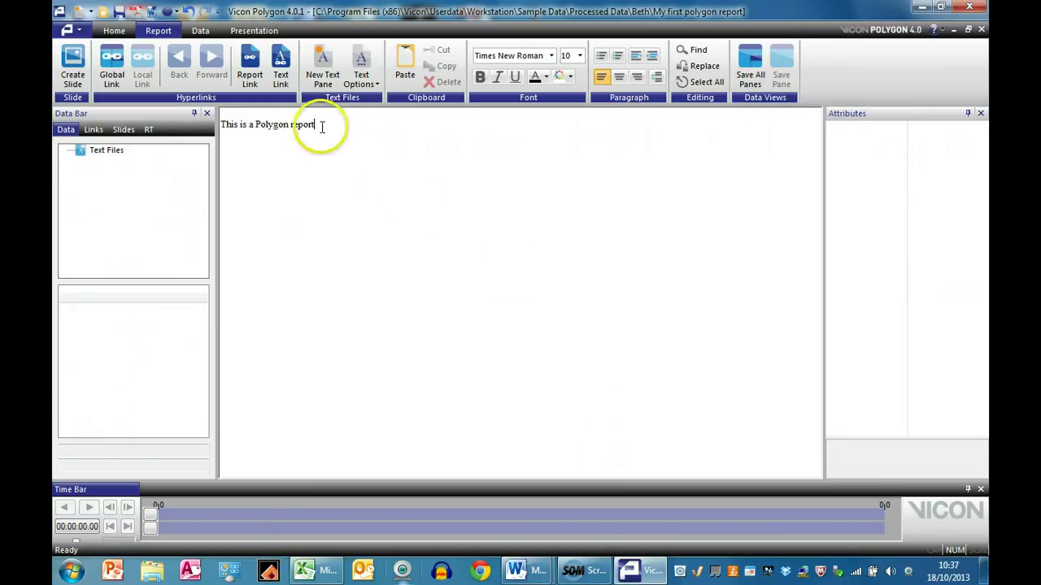
Step: Format the line "This is a Polygon report" as a heading in Arial, size 14, bold, underlined and red
{"action": "left_click_drag", "start_coordinate": [220, 122], "coordinate": [362, 139]}
{"action": "left_click", "coordinate": [551, 55]}
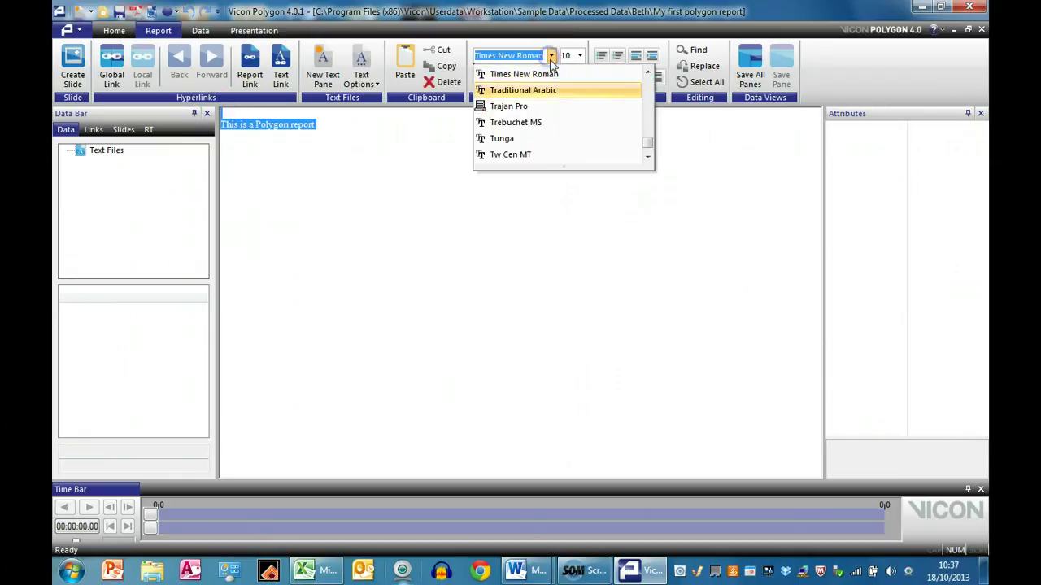
{"action": "left_click_drag", "start_coordinate": [647, 151], "coordinate": [648, 101]}
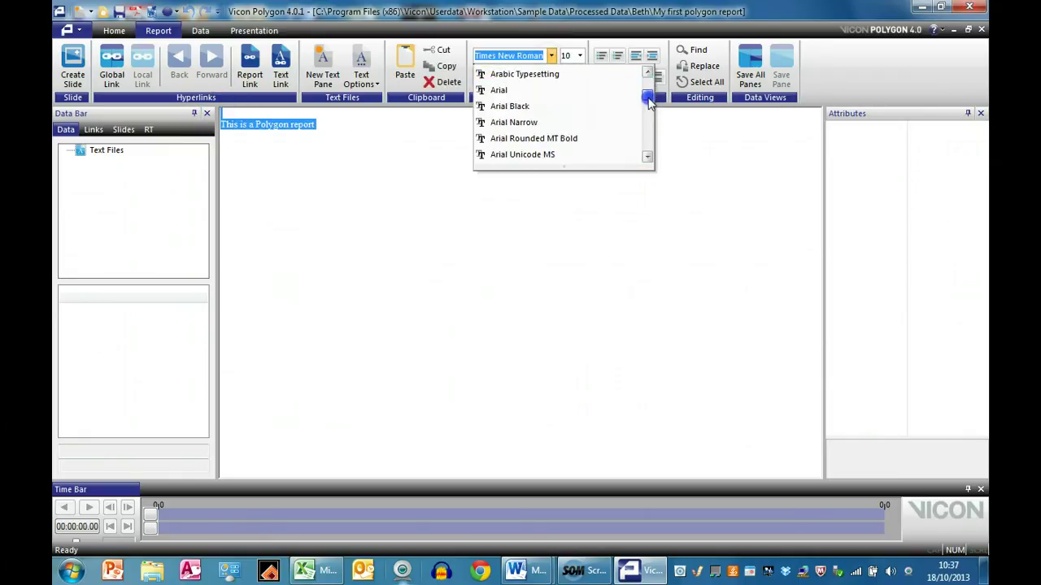
{"action": "left_click", "coordinate": [540, 91]}
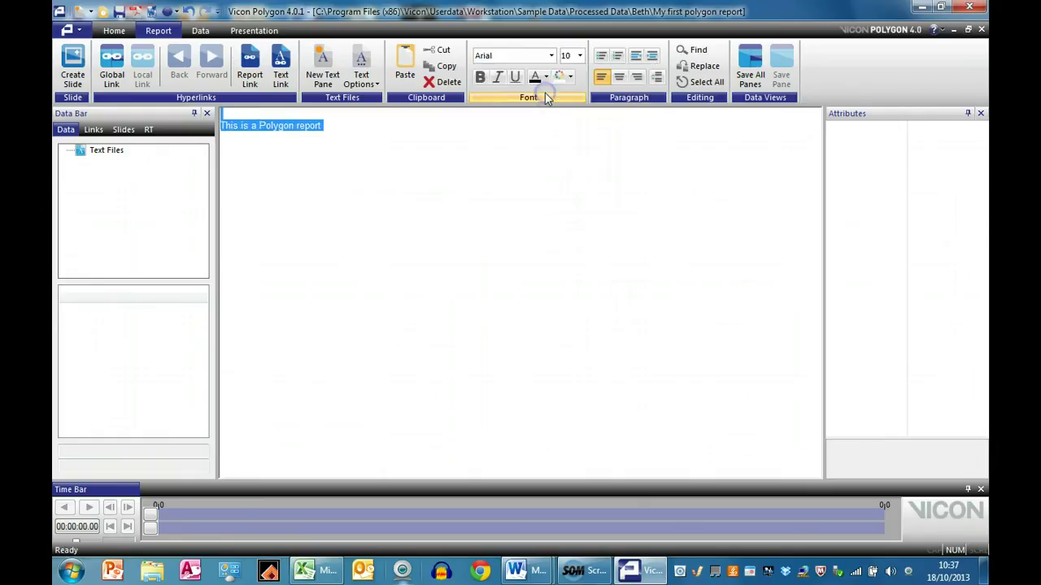
{"action": "left_click", "coordinate": [579, 55]}
{"action": "left_click", "coordinate": [573, 139]}
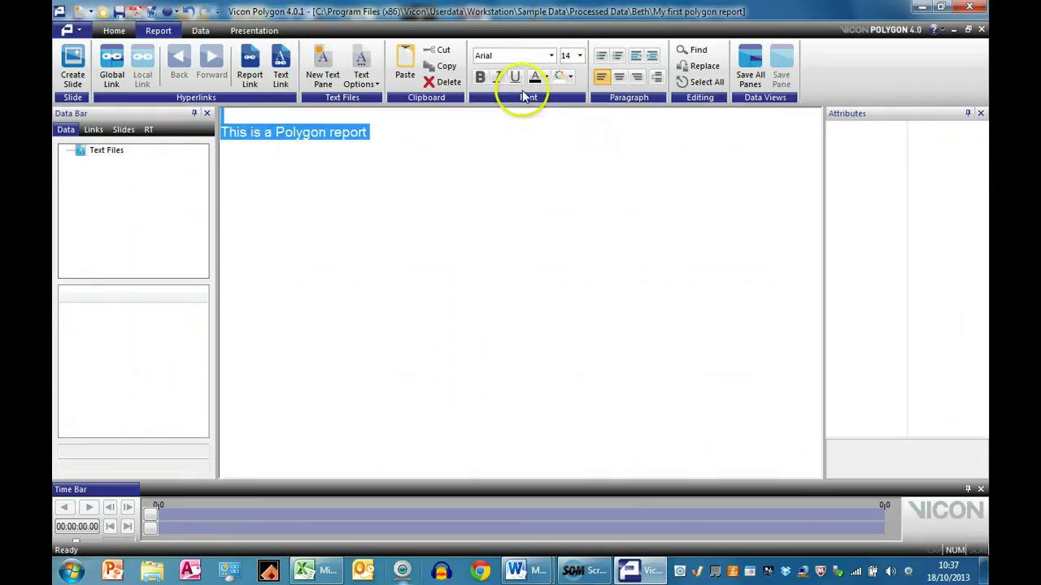
{"action": "left_click", "coordinate": [480, 77]}
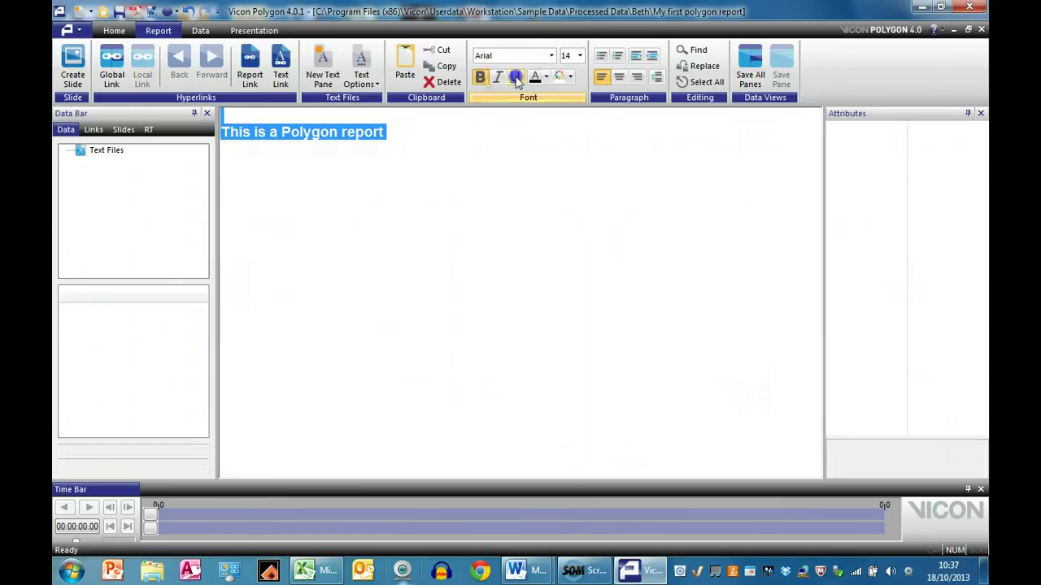
{"action": "left_click", "coordinate": [514, 77]}
{"action": "left_click", "coordinate": [546, 77]}
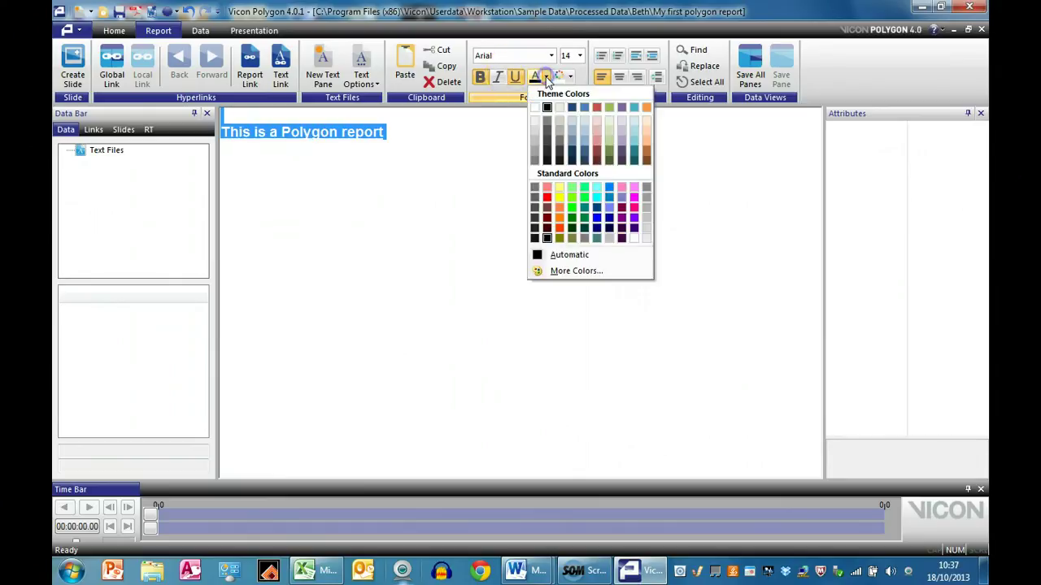
{"action": "left_click", "coordinate": [546, 197]}
Step: Start a new line below the heading with text size 12, no bold, no underline and black colour
{"action": "left_click", "coordinate": [404, 134]}
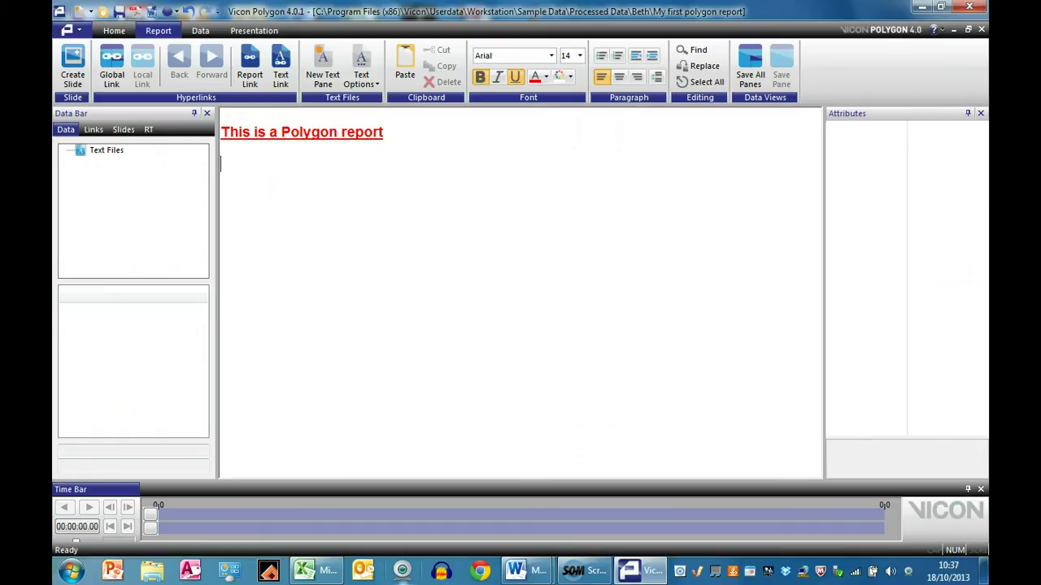
{"action": "left_click", "coordinate": [580, 56]}
{"action": "left_click_drag", "start_coordinate": [628, 120], "coordinate": [616, 93]}
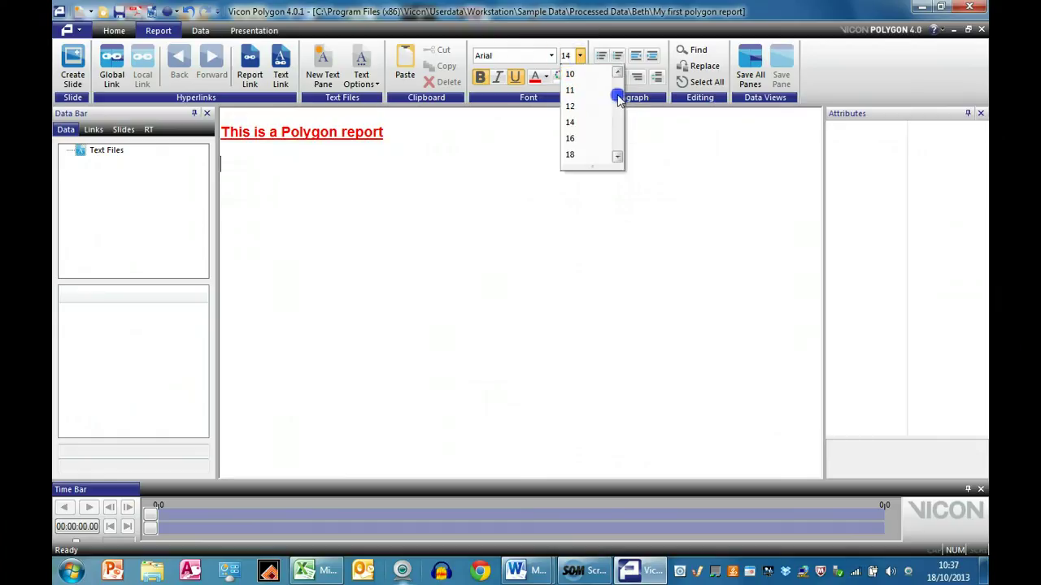
{"action": "left_click", "coordinate": [598, 107]}
{"action": "left_click", "coordinate": [479, 76]}
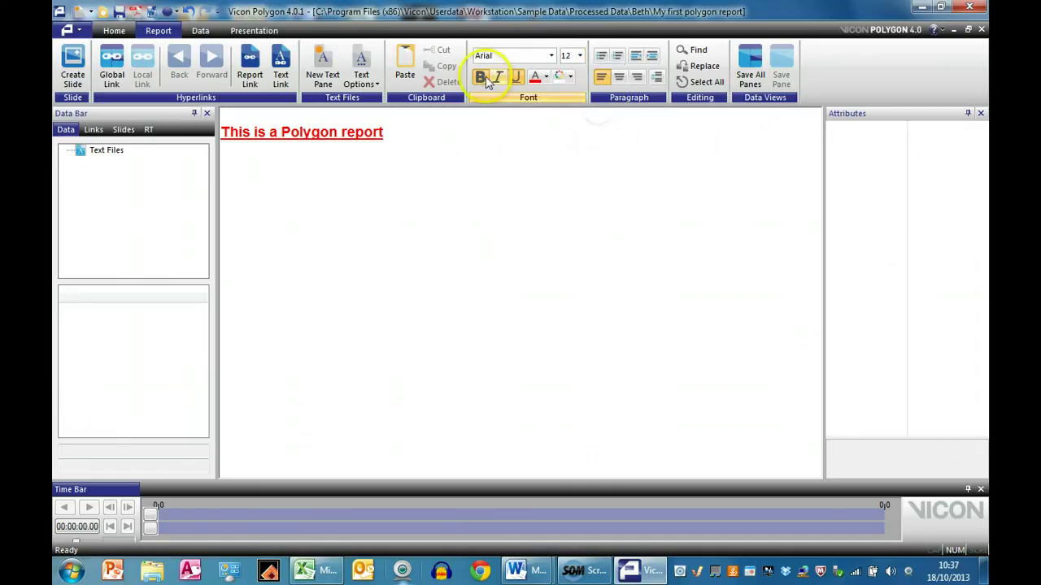
{"action": "left_click", "coordinate": [515, 77]}
{"action": "left_click", "coordinate": [544, 77]}
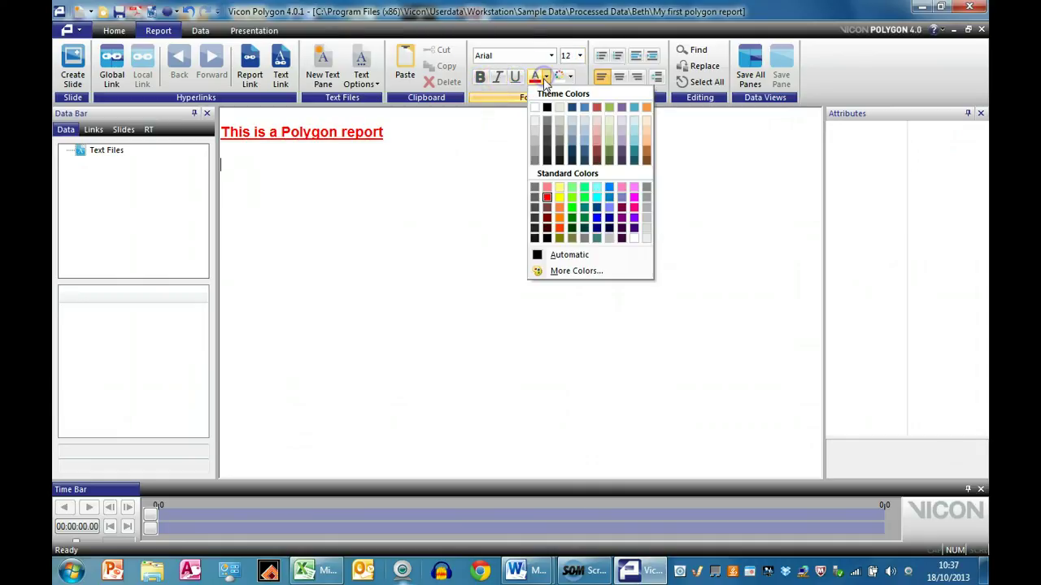
{"action": "left_click", "coordinate": [543, 104]}
Step: Enter the body text "This is my report." below the heading
{"action": "type", "text": "This"}
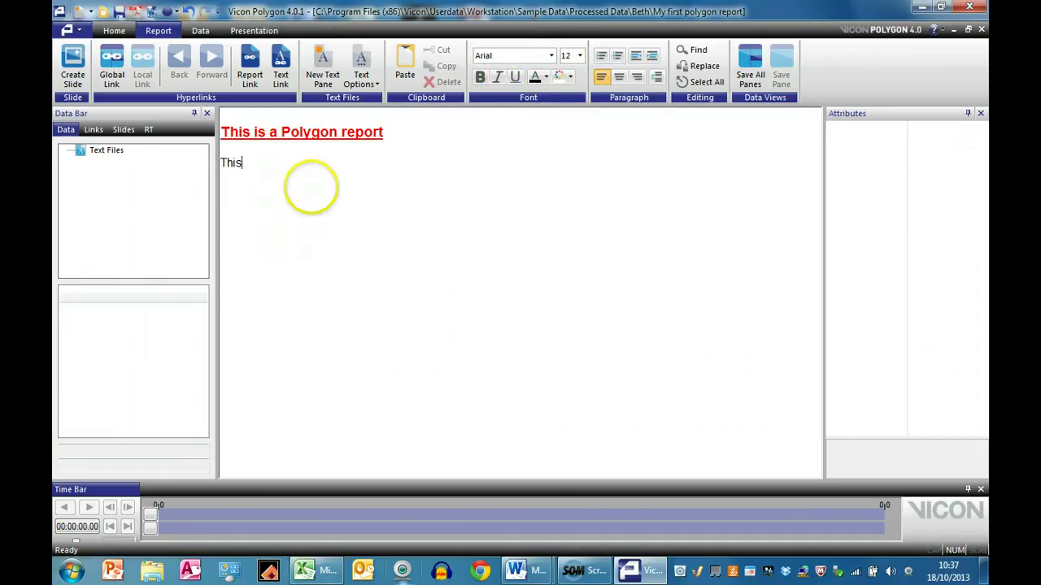
{"action": "type", "text": " is"}
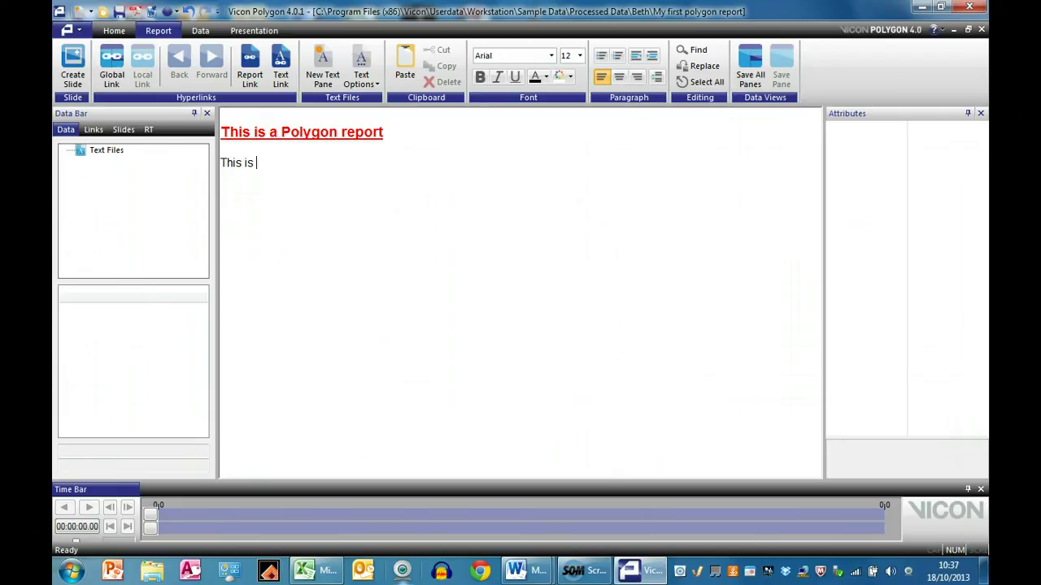
{"action": "type", "text": " my"}
{"action": "type", "text": " rp"}
{"action": "type", "text": "eport."}
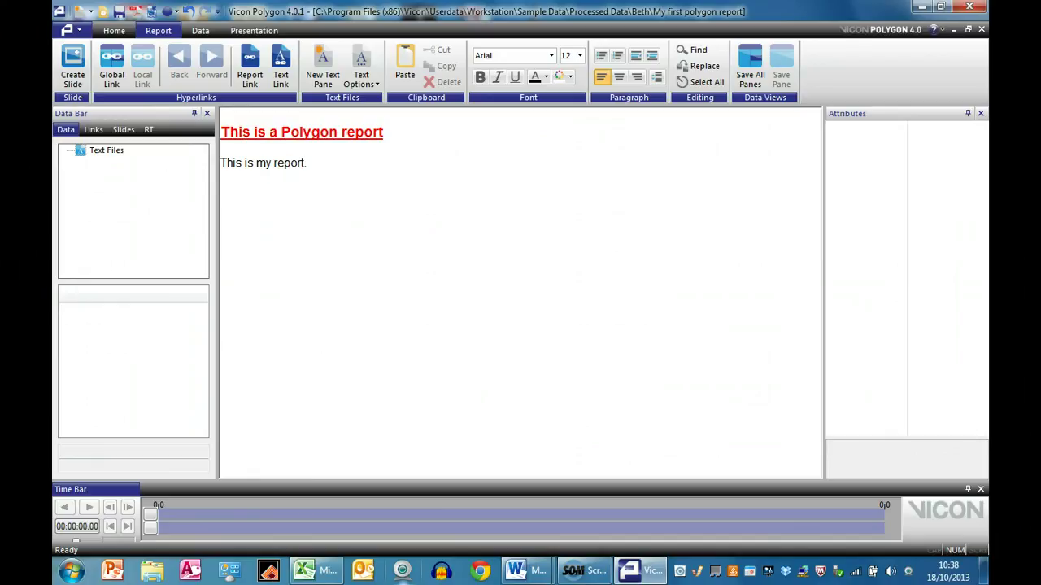
Step: Load the processed Normal Gait 3 trial into the report from Data Management, and close that window
{"action": "left_click", "coordinate": [114, 30]}
{"action": "left_click", "coordinate": [87, 62]}
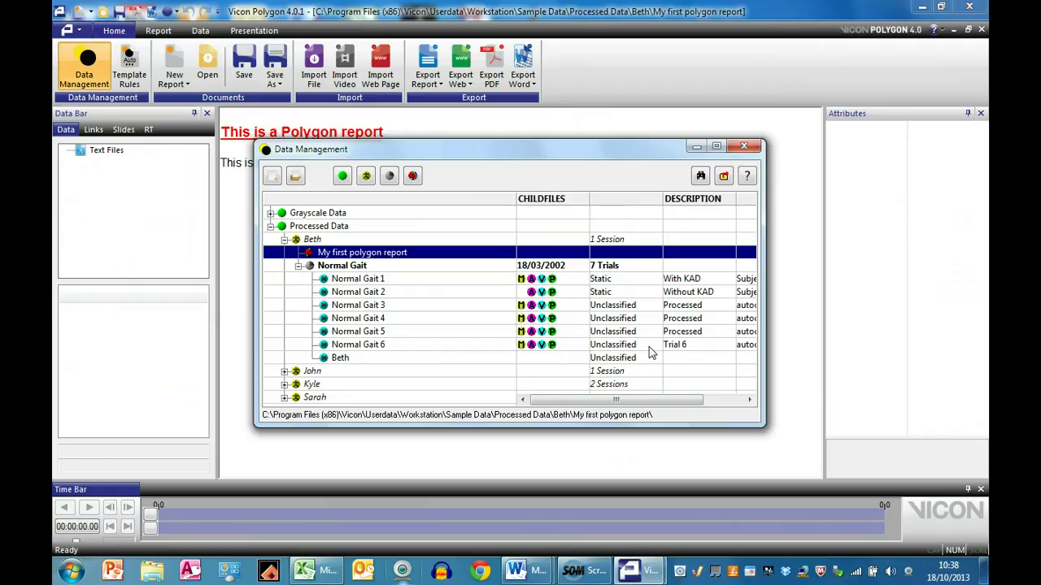
{"action": "double_click", "coordinate": [553, 307]}
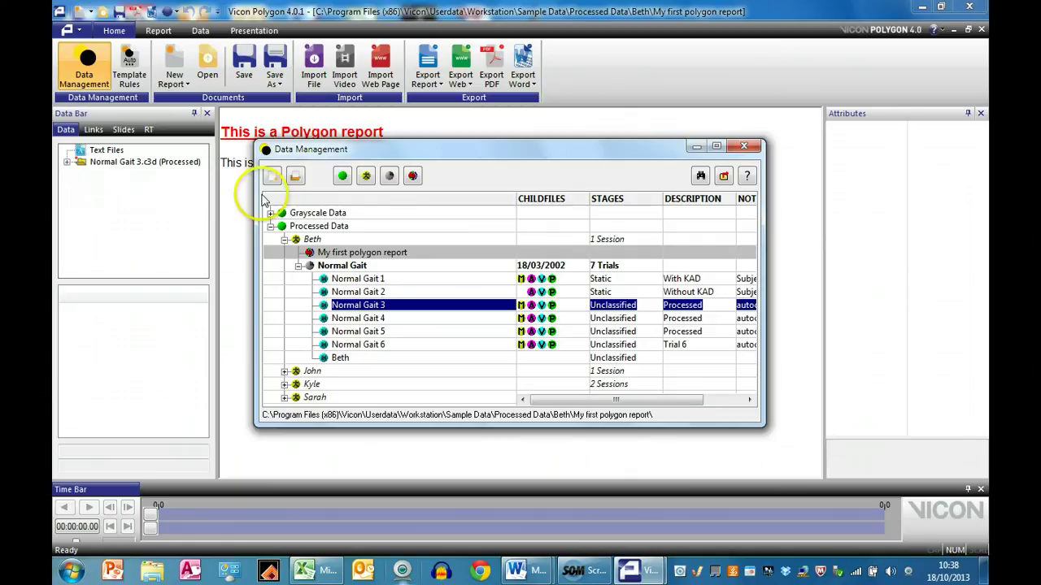
{"action": "left_click", "coordinate": [743, 146]}
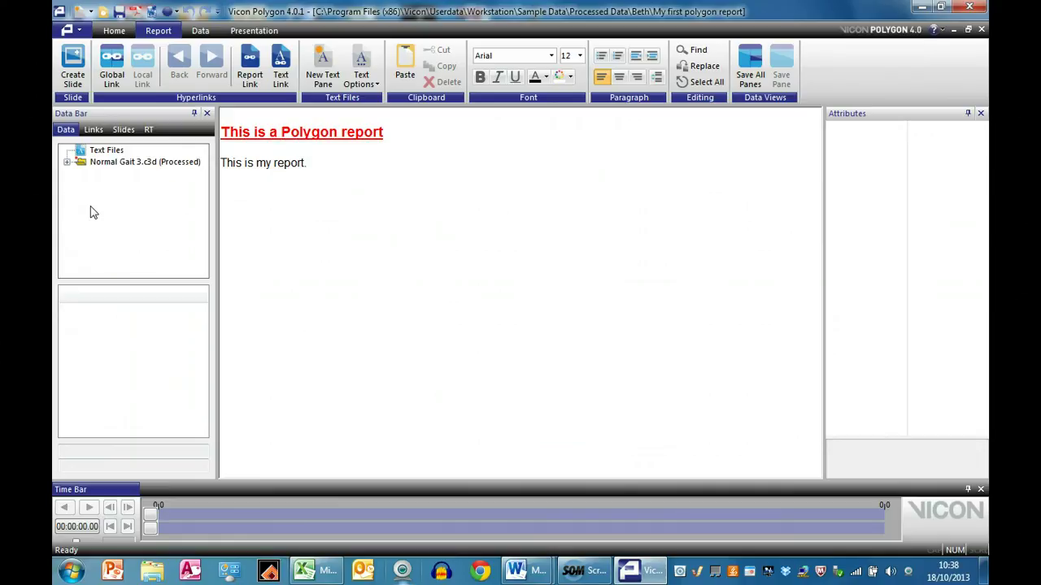
Step: Expand Normal Gait 3.c3d down to the subject's Kinematic Data and list its Angles
{"action": "left_click", "coordinate": [67, 161]}
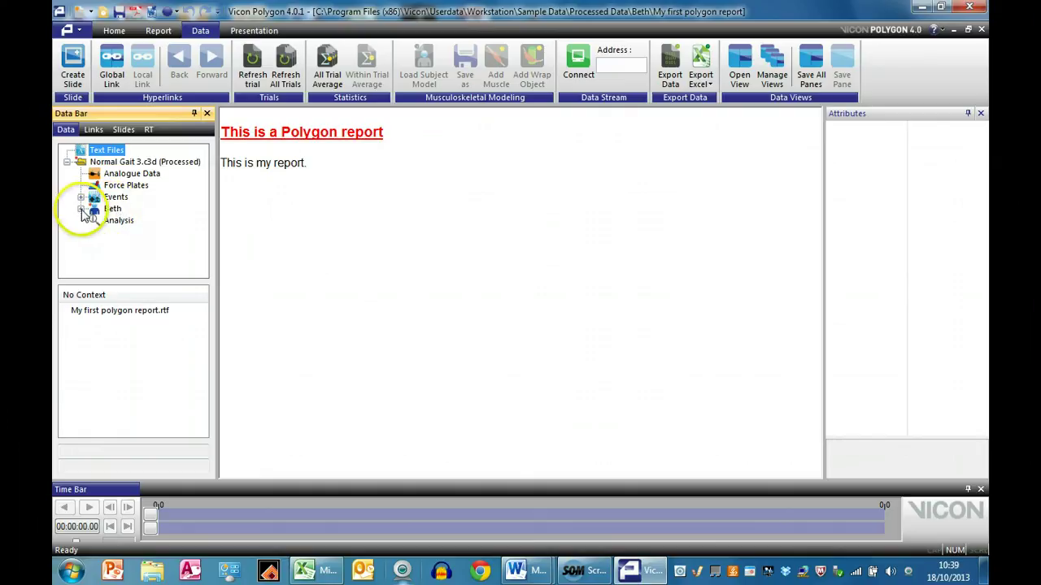
{"action": "left_click", "coordinate": [81, 209]}
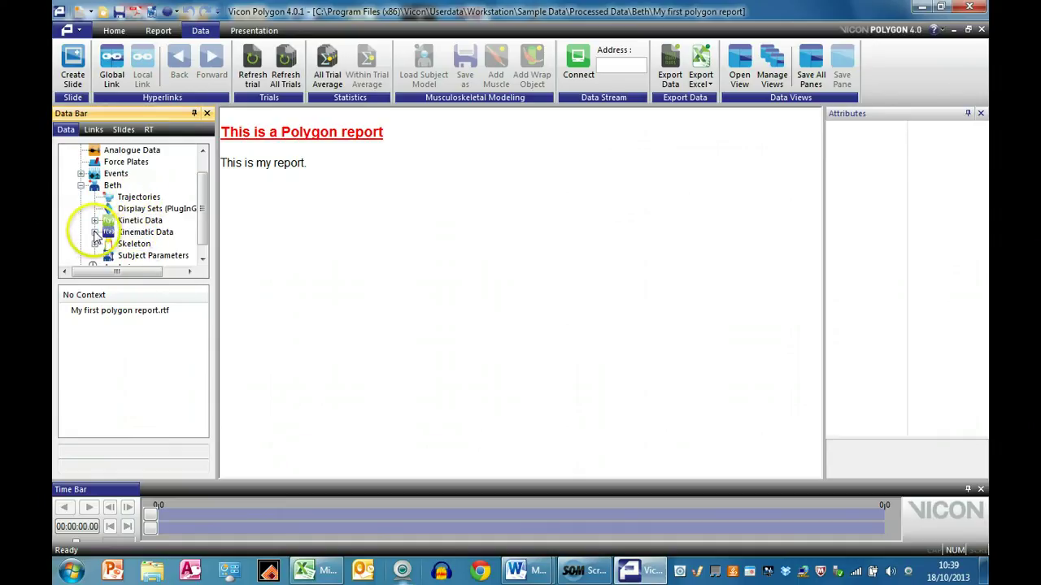
{"action": "left_click", "coordinate": [95, 234]}
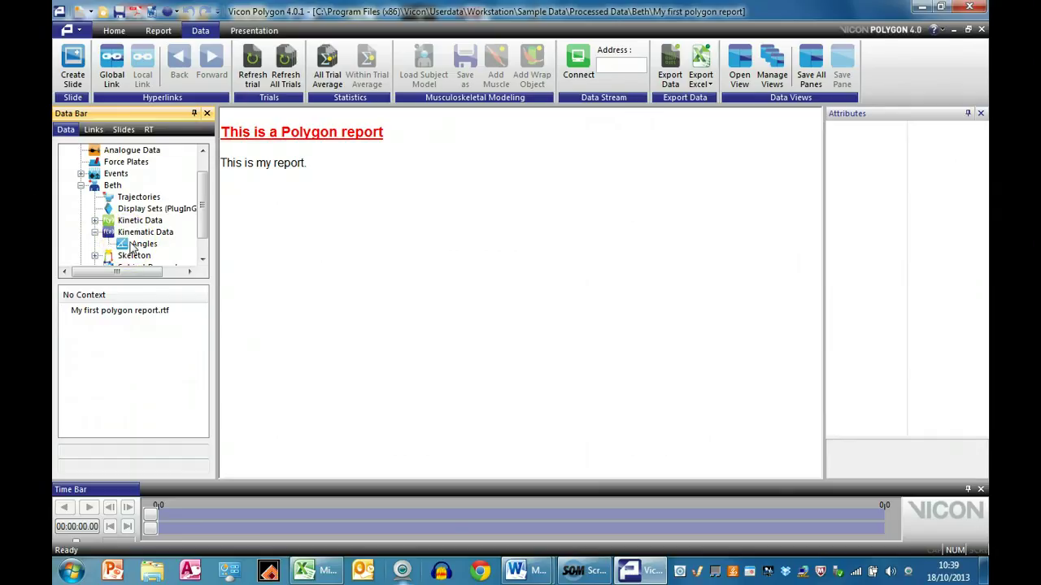
{"action": "left_click", "coordinate": [134, 245]}
{"action": "left_click", "coordinate": [140, 247]}
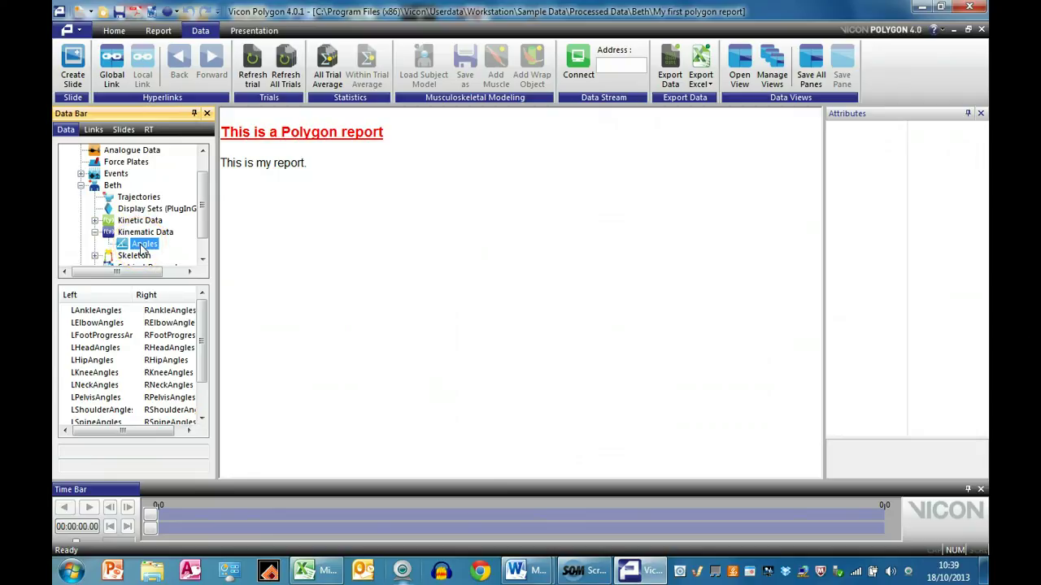
Step: Browse the list of joint angles and open the left pelvis angles (LPelvisAngles) in a graph view
{"action": "left_click", "coordinate": [116, 317]}
{"action": "left_click", "coordinate": [106, 378]}
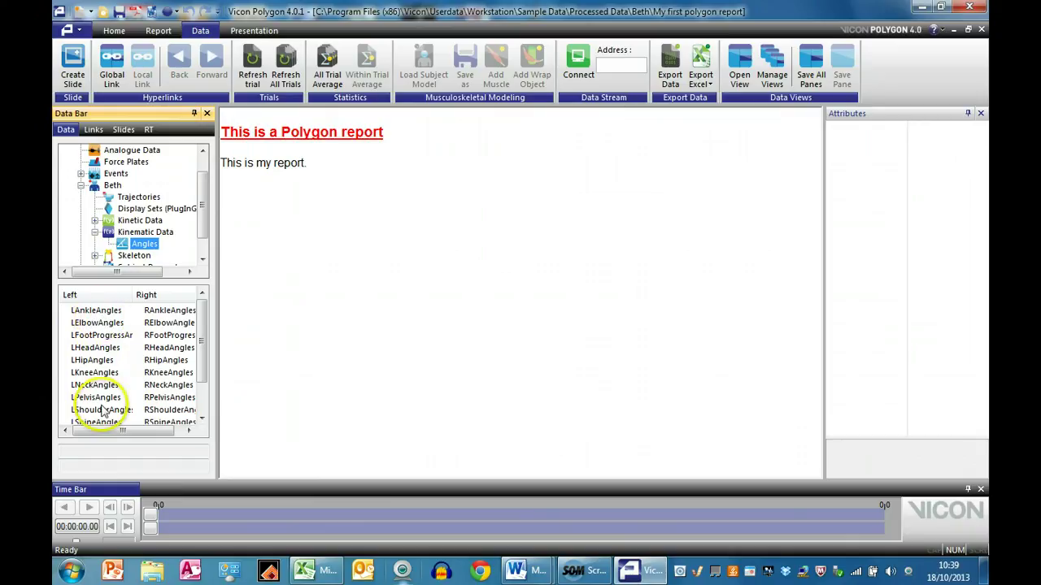
{"action": "left_click_drag", "start_coordinate": [202, 364], "coordinate": [203, 388]}
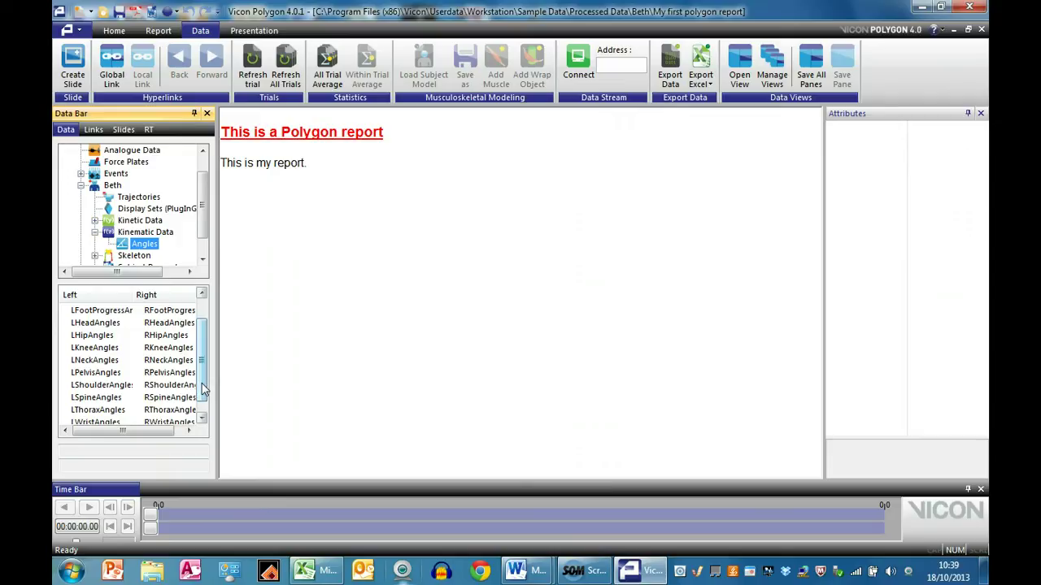
{"action": "left_click_drag", "start_coordinate": [203, 389], "coordinate": [202, 388]}
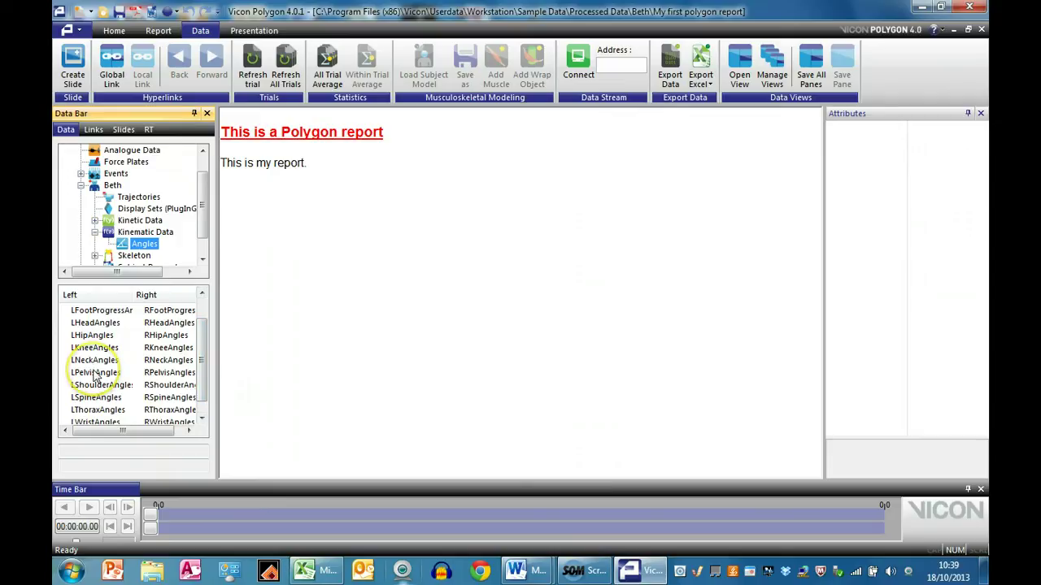
{"action": "left_click", "coordinate": [95, 374]}
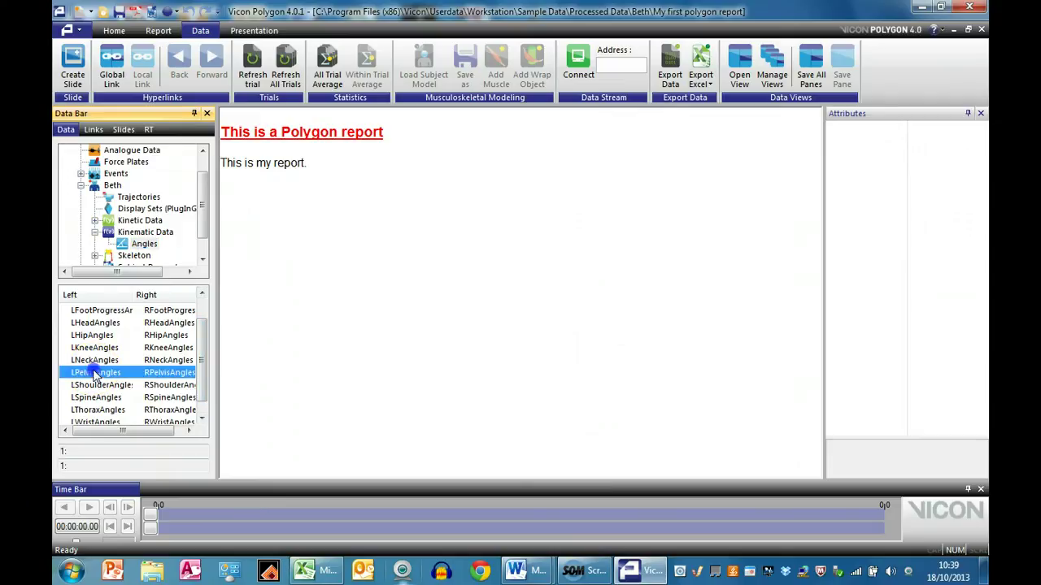
{"action": "double_click", "coordinate": [95, 374]}
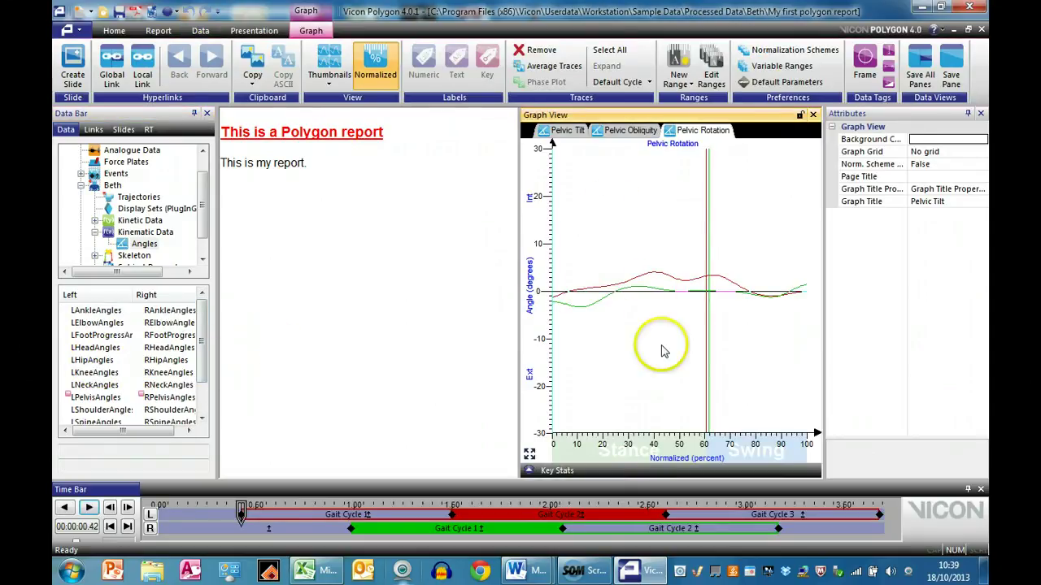
Step: Switch the pelvis graphs between thumbnails and the single Pelvic Rotation graph, and examine the details of its green trace
{"action": "double_click", "coordinate": [663, 237]}
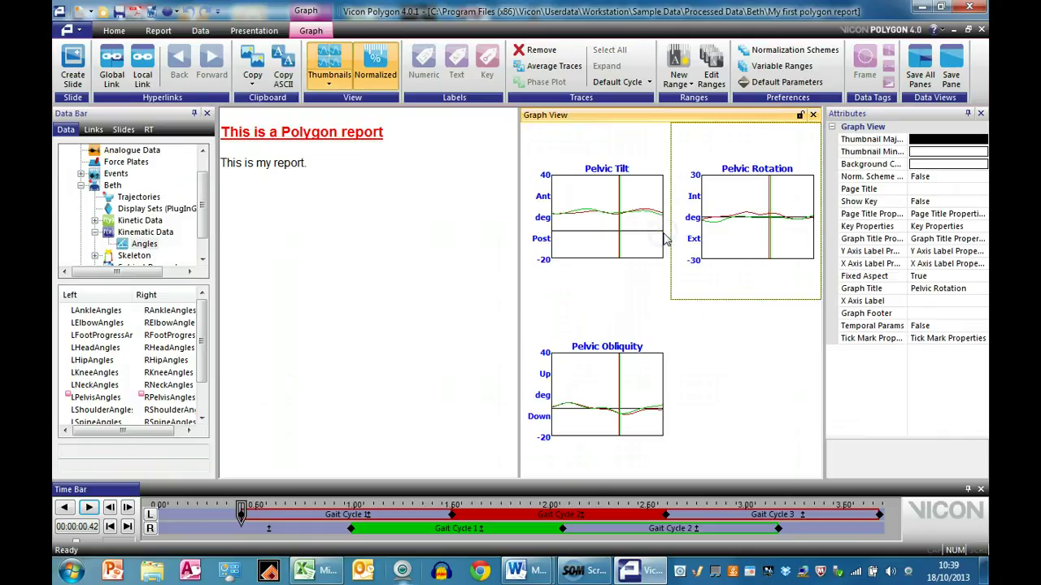
{"action": "double_click", "coordinate": [732, 370]}
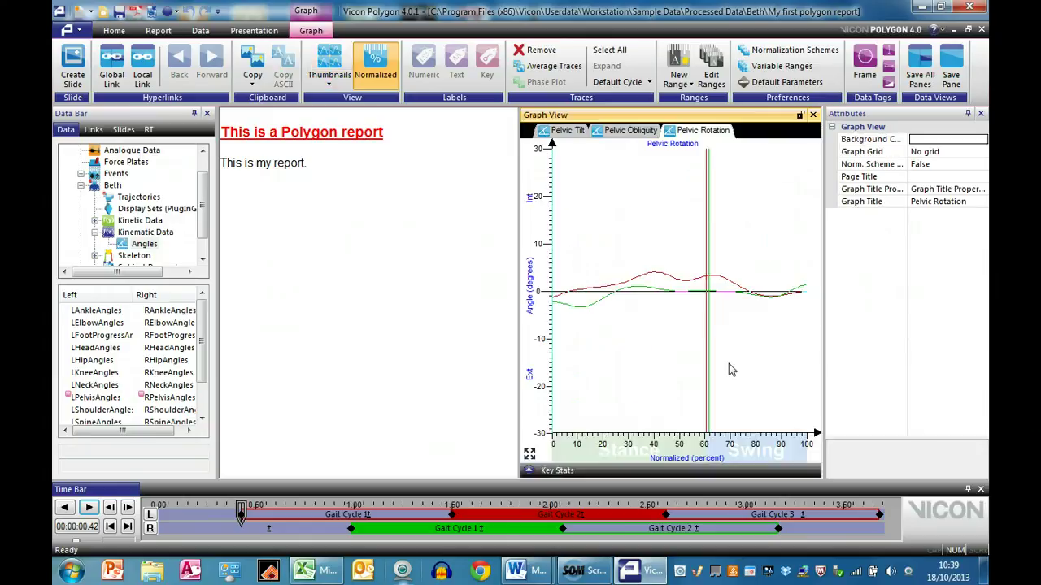
{"action": "double_click", "coordinate": [628, 305]}
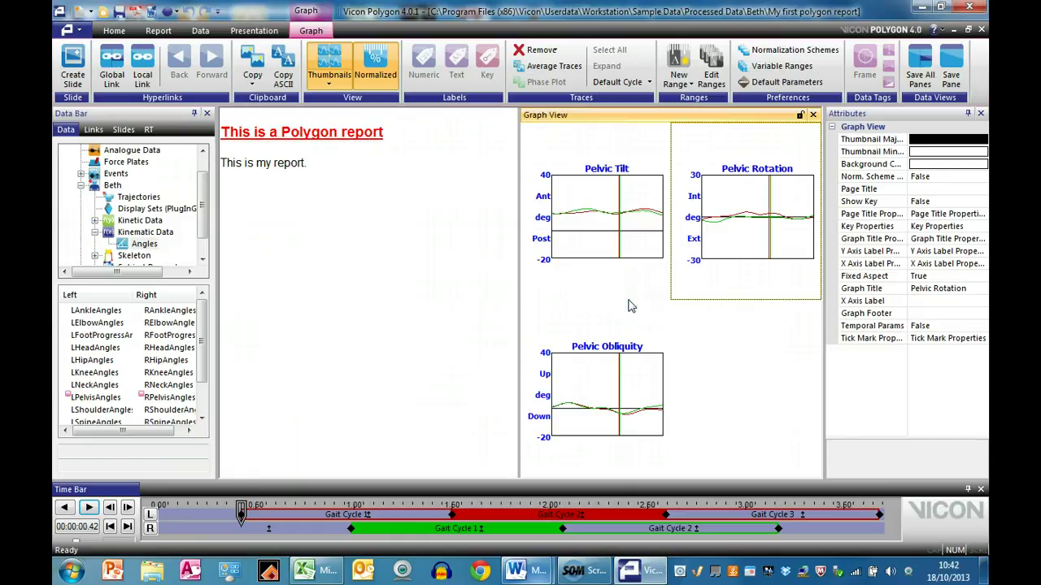
{"action": "left_click", "coordinate": [730, 398]}
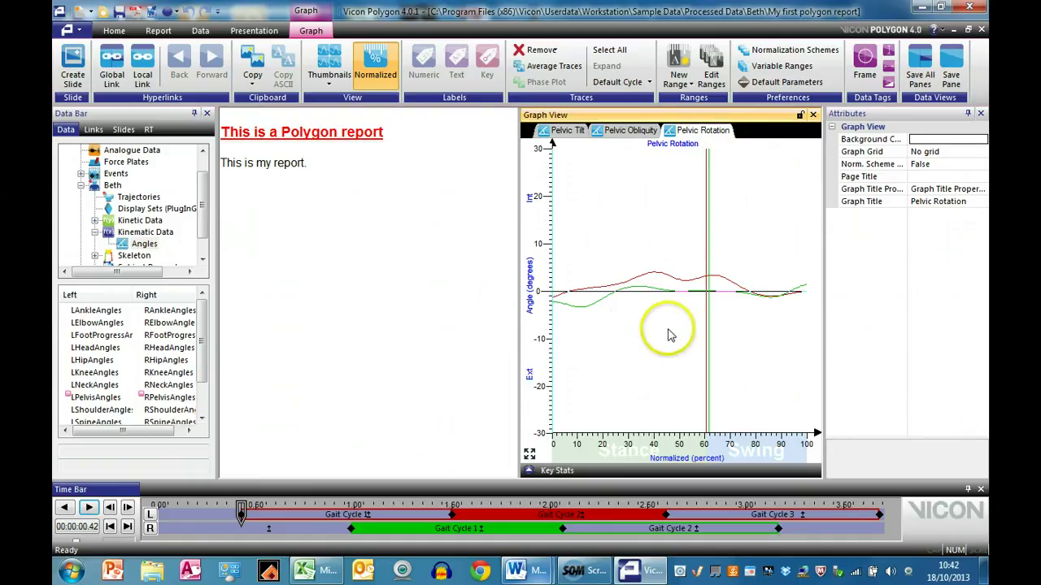
{"action": "left_click", "coordinate": [643, 291]}
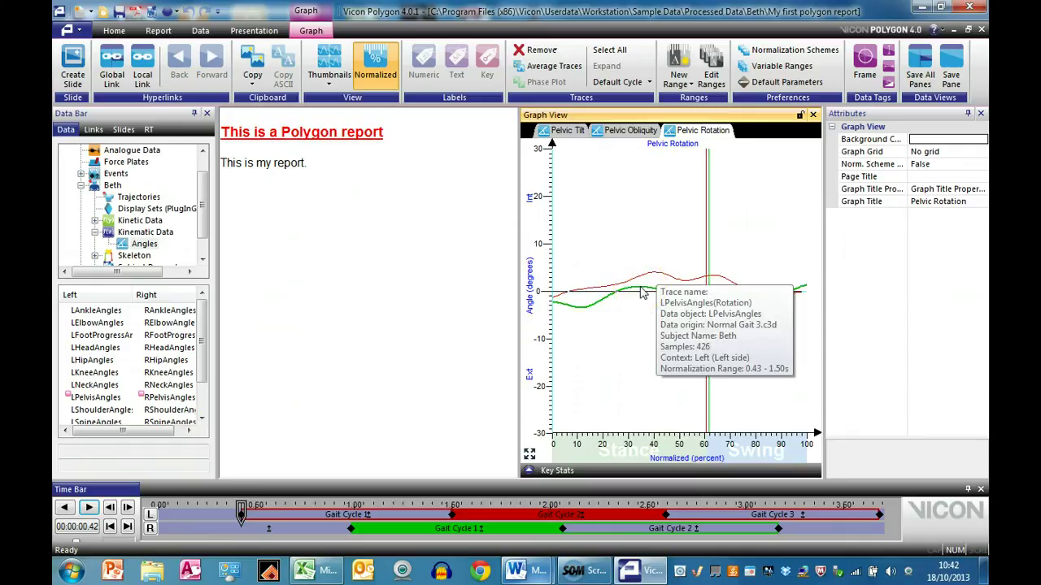
Step: Move the time marker through left Gait Cycle 2 into Gait Cycle 3, to about 2.69 s, to compare Pelvic Rotation across cycles
{"action": "left_click", "coordinate": [547, 455]}
{"action": "left_click", "coordinate": [498, 519]}
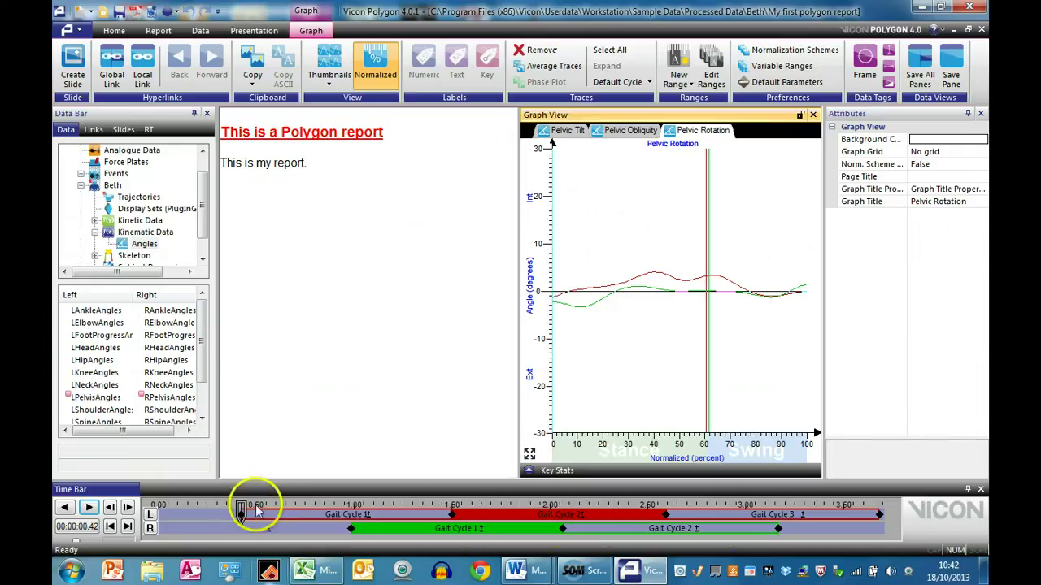
{"action": "left_click_drag", "start_coordinate": [243, 507], "coordinate": [467, 519]}
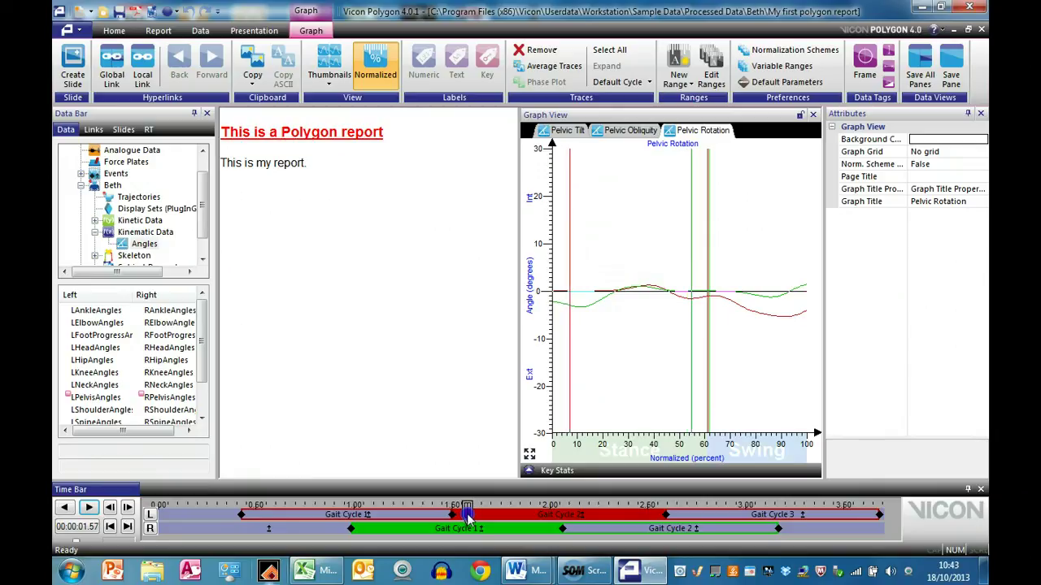
{"action": "left_click_drag", "start_coordinate": [467, 519], "coordinate": [687, 542]}
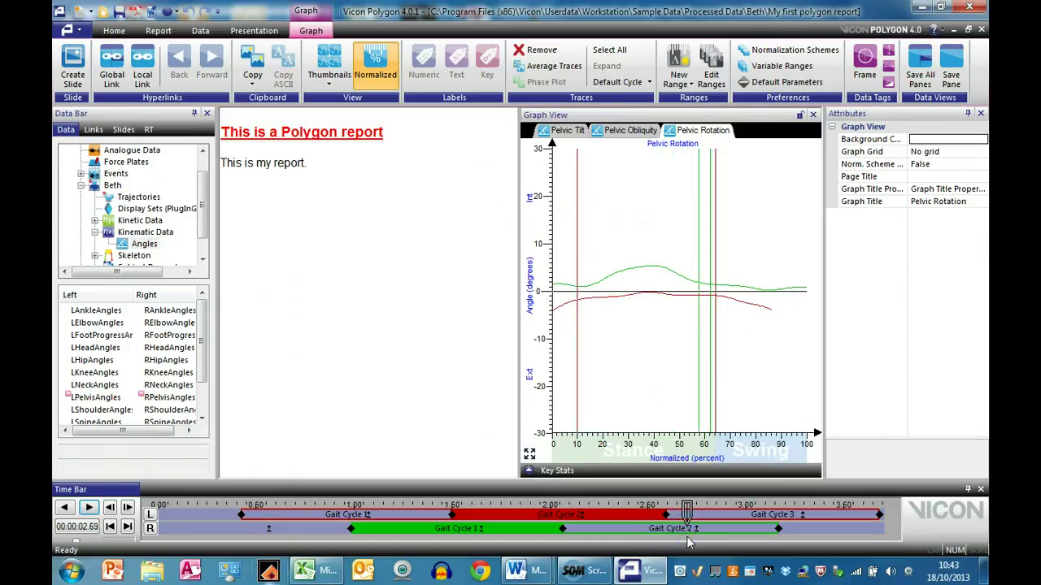
Step: Move the time marker back into left Gait Cycle 2, to about 1.89 s, to compare Pelvic Rotation across the left and right cycles
{"action": "left_click", "coordinate": [688, 520]}
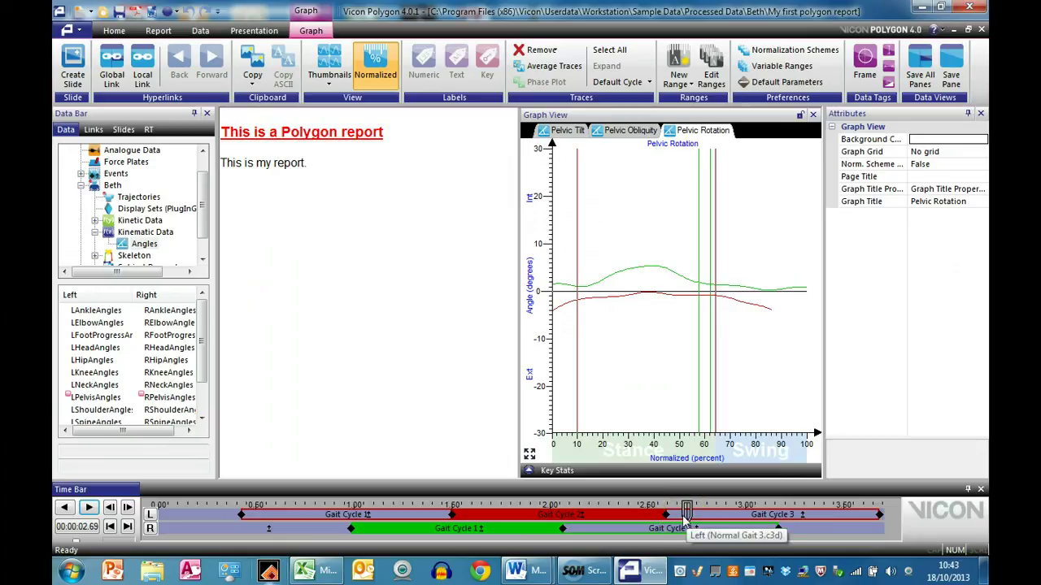
{"action": "left_click", "coordinate": [646, 519]}
{"action": "left_click_drag", "start_coordinate": [655, 518], "coordinate": [688, 510]}
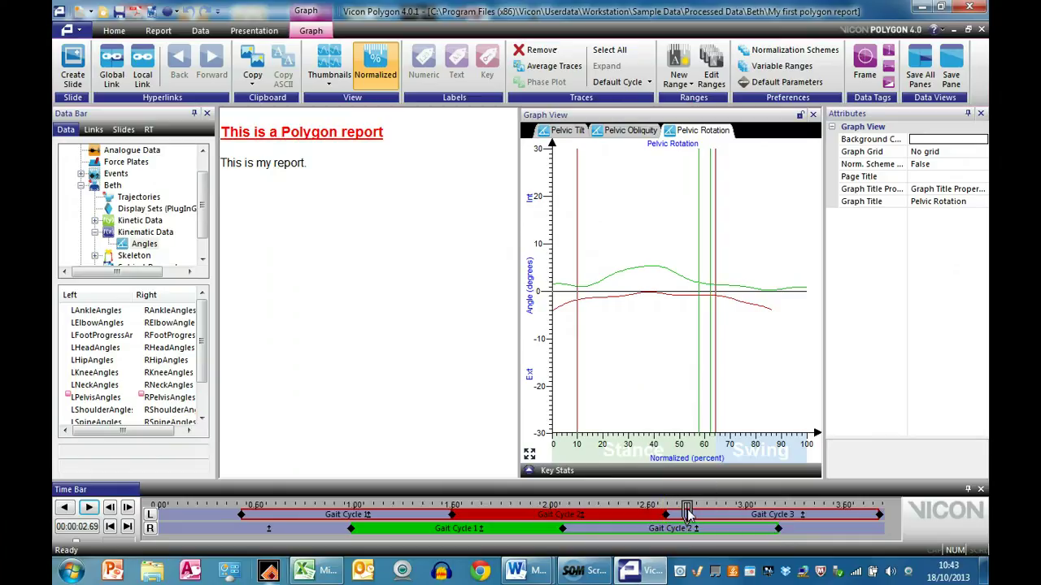
{"action": "left_click", "coordinate": [724, 512]}
{"action": "left_click_drag", "start_coordinate": [687, 512], "coordinate": [536, 525]}
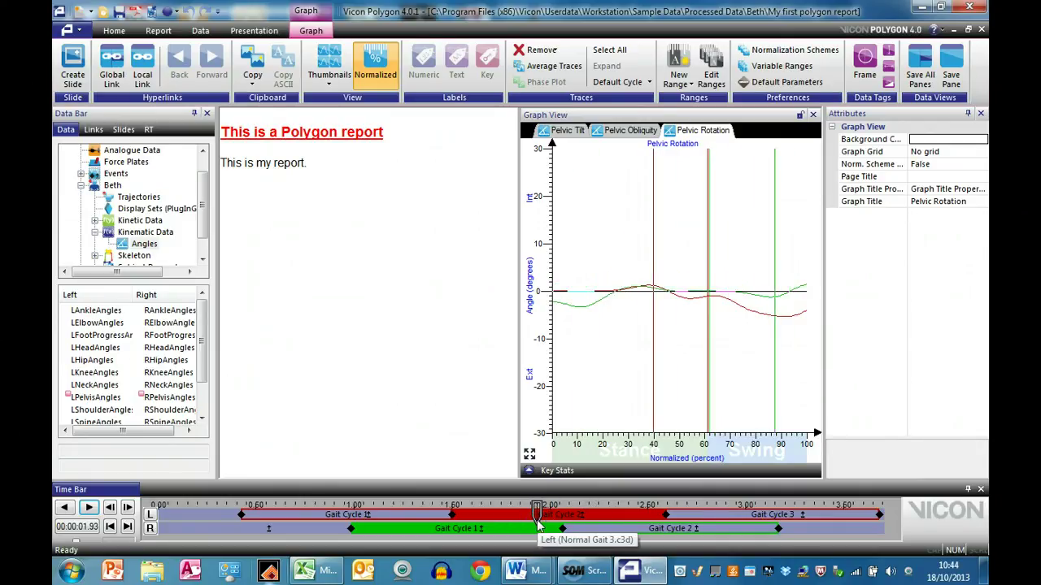
{"action": "left_click_drag", "start_coordinate": [446, 512], "coordinate": [710, 530]}
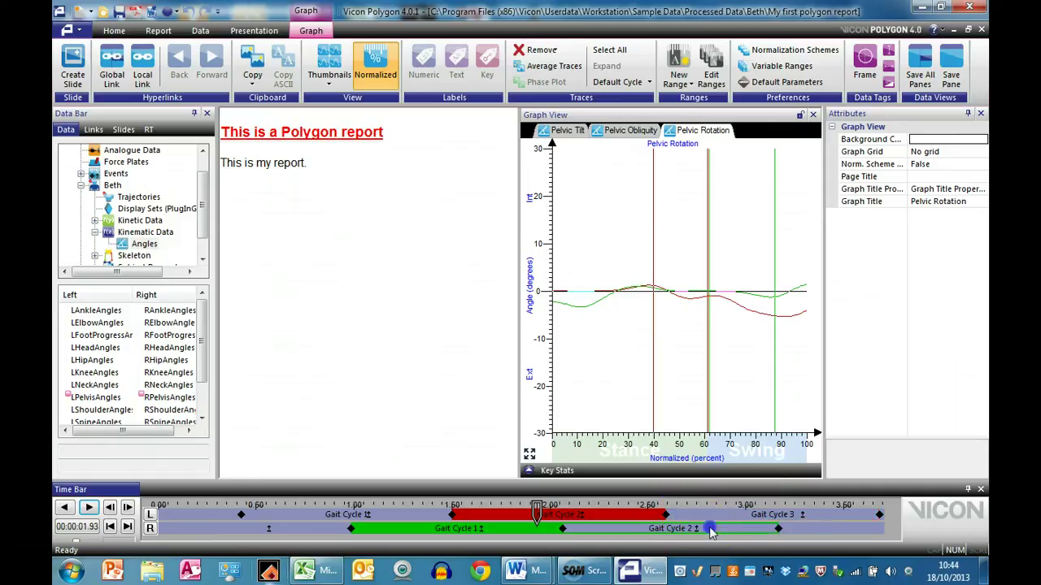
{"action": "left_click_drag", "start_coordinate": [581, 516], "coordinate": [537, 514]}
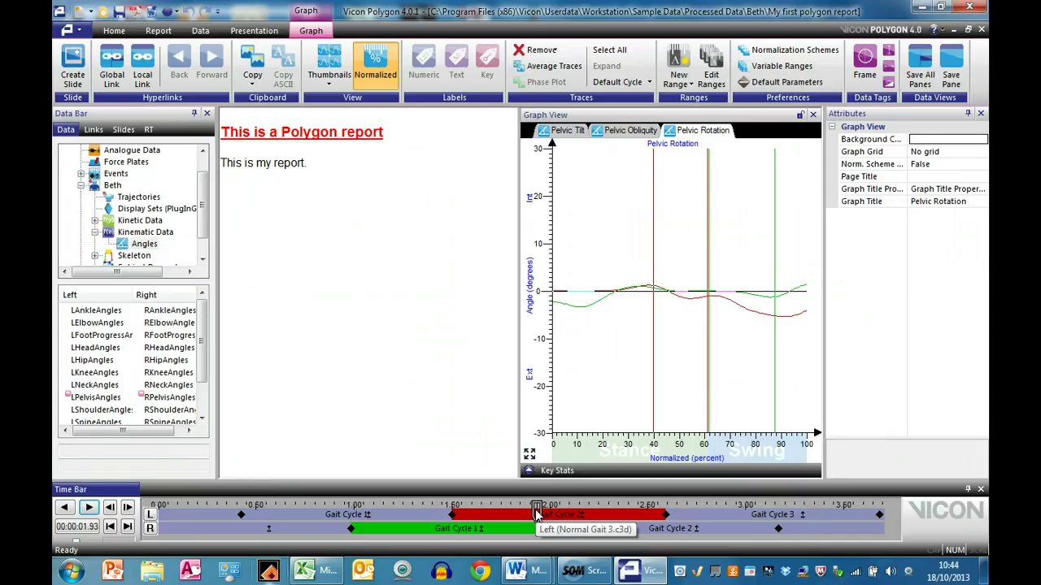
{"action": "mouse_move", "coordinate": [537, 514]}
{"action": "left_mouse_down"}
{"action": "mouse_move", "coordinate": [238, 514]}
{"action": "mouse_move", "coordinate": [832, 513]}
{"action": "mouse_move", "coordinate": [587, 527]}
{"action": "mouse_move", "coordinate": [325, 520]}
{"action": "mouse_move", "coordinate": [709, 520]}
{"action": "mouse_move", "coordinate": [366, 521]}
{"action": "mouse_move", "coordinate": [388, 501]}
{"action": "mouse_move", "coordinate": [529, 504]}
{"action": "left_mouse_up"}
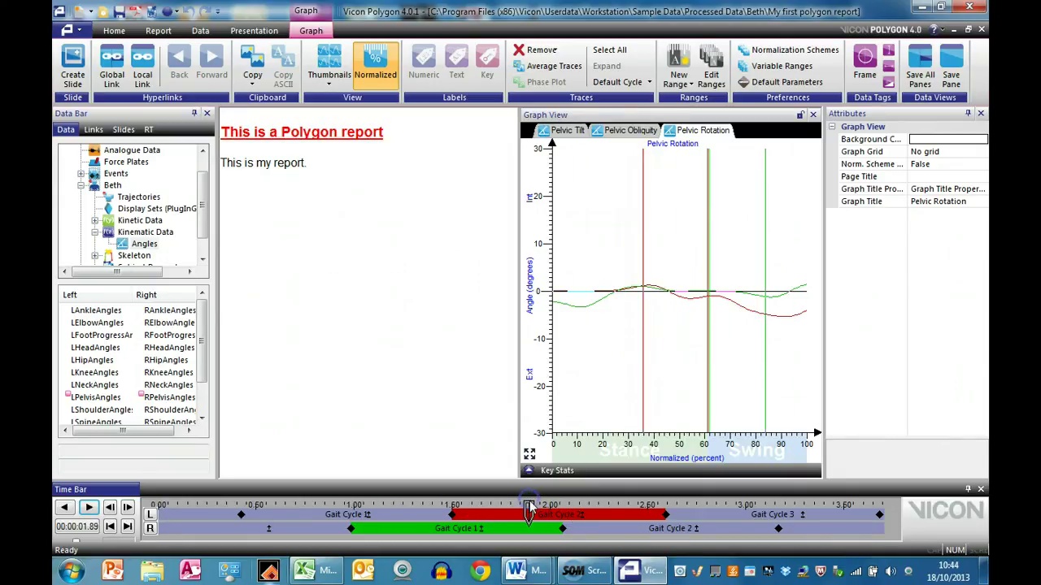
Step: Add the line "Pelvic rotation" below the report text and make it a global link to the Pelvic Rotation graph, using it as the keyword
{"action": "left_click", "coordinate": [296, 356]}
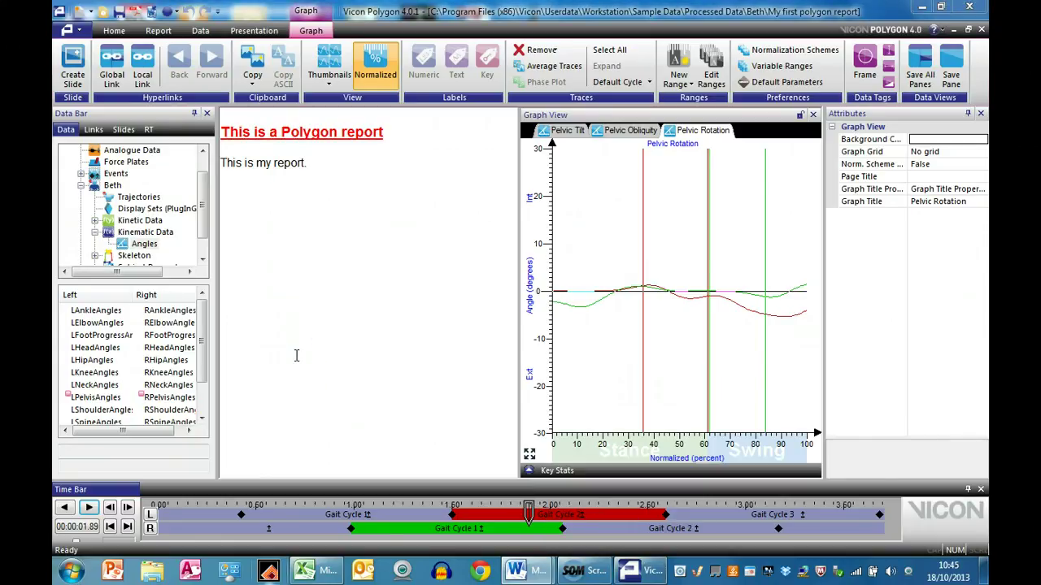
{"action": "left_click", "coordinate": [325, 163]}
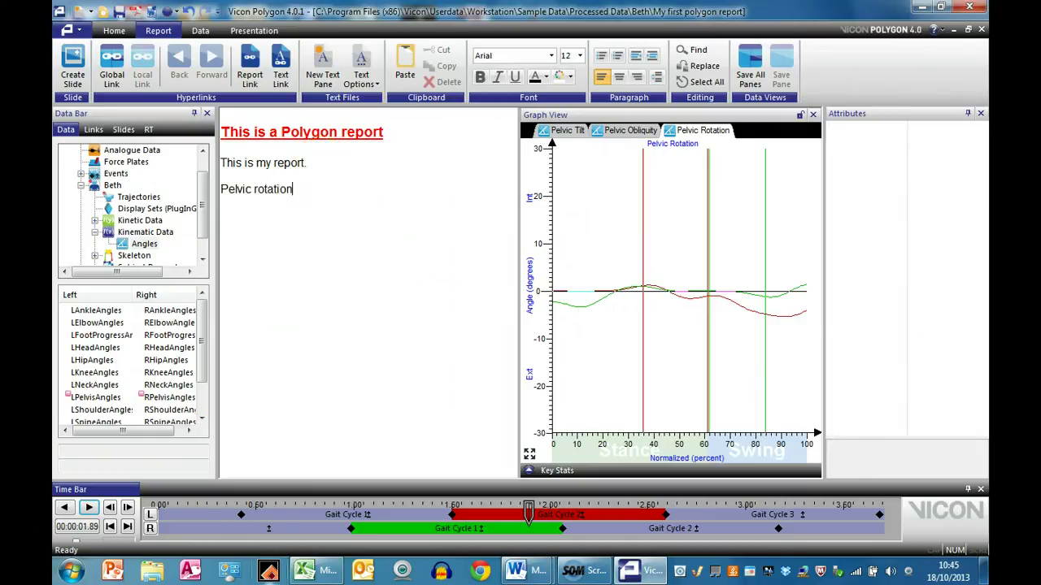
{"action": "left_click", "coordinate": [292, 188]}
{"action": "left_click_drag", "start_coordinate": [269, 189], "coordinate": [215, 193]}
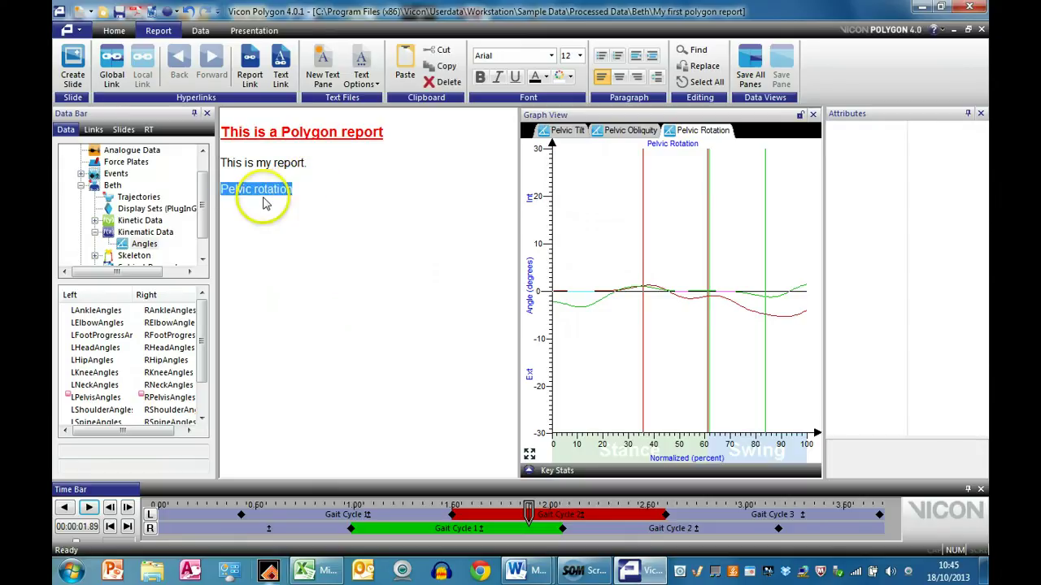
{"action": "left_click", "coordinate": [113, 64]}
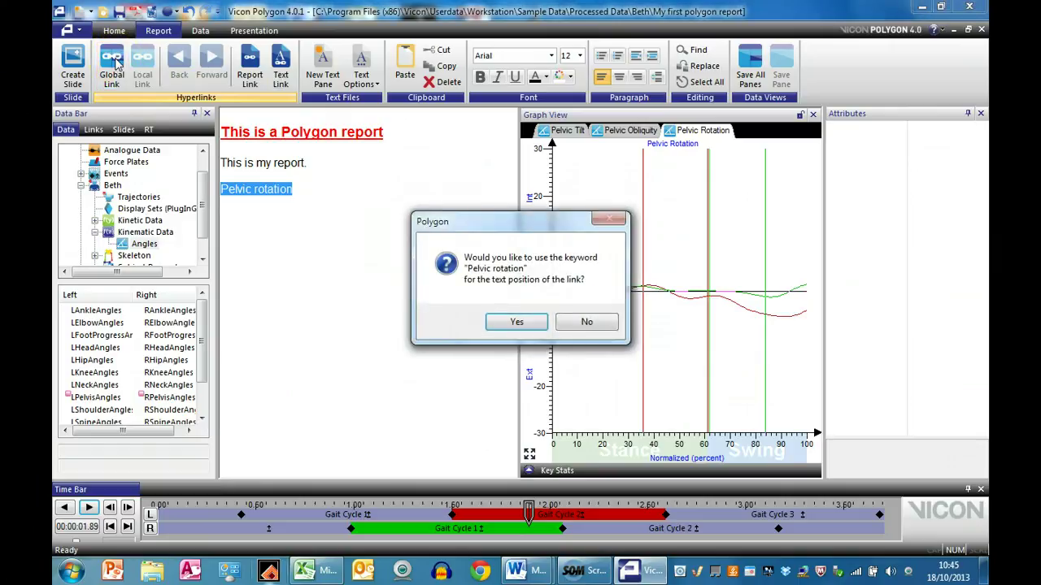
{"action": "left_click", "coordinate": [514, 323]}
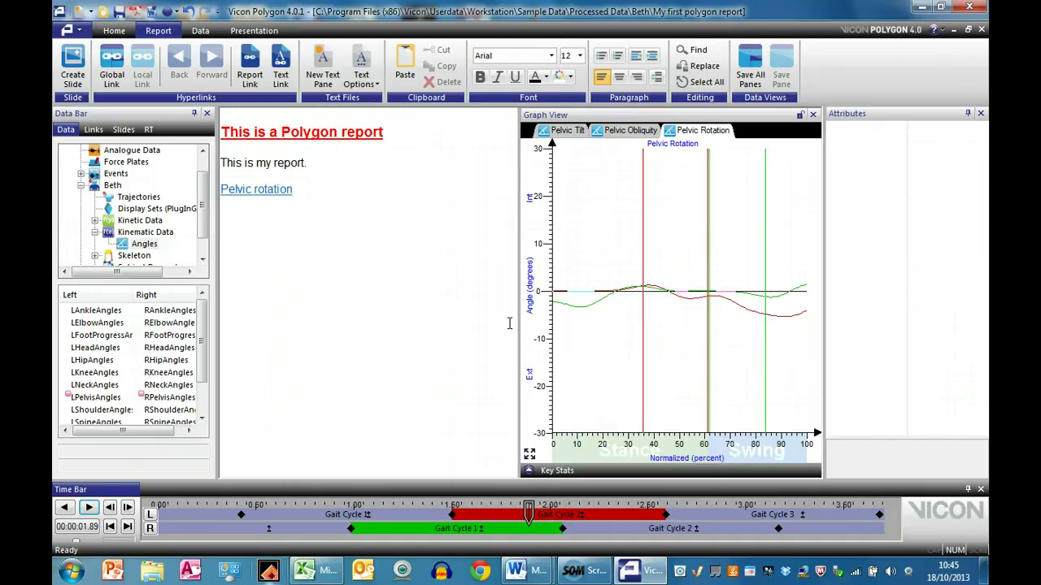
Step: Display the Pelvic Obliquity graph, add the line "Pelvic obliquity" to the report, and make it a global link to that graph
{"action": "left_click", "coordinate": [635, 132]}
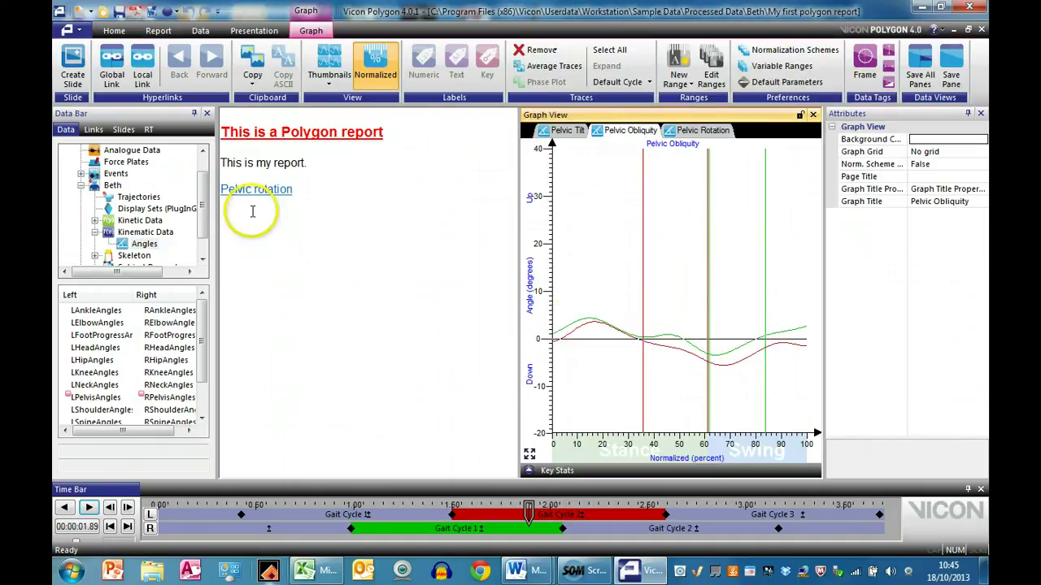
{"action": "left_click", "coordinate": [251, 210]}
{"action": "type", "text": "Pelvic obliquity"}
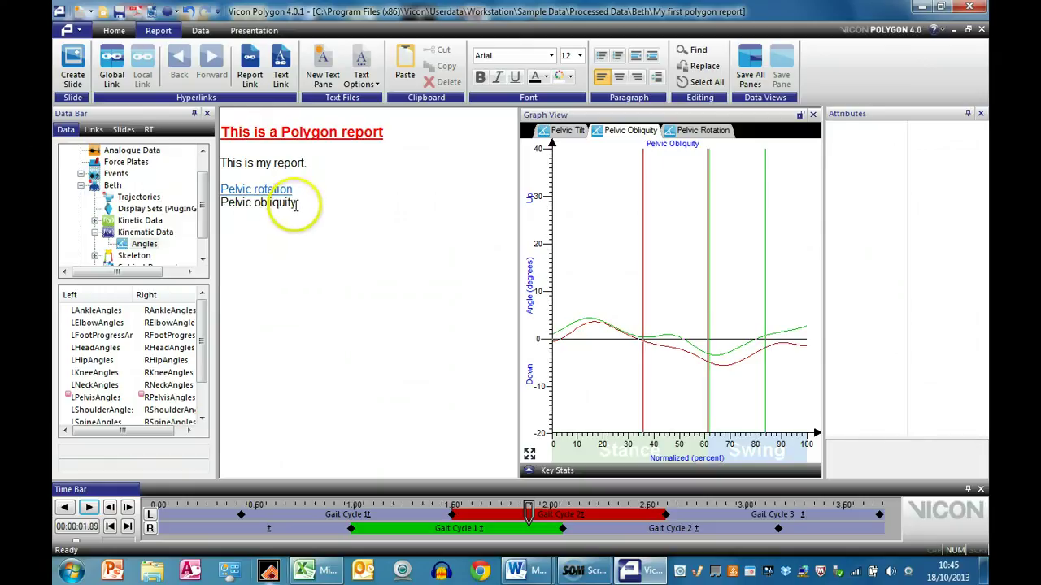
{"action": "left_click_drag", "start_coordinate": [296, 203], "coordinate": [218, 209]}
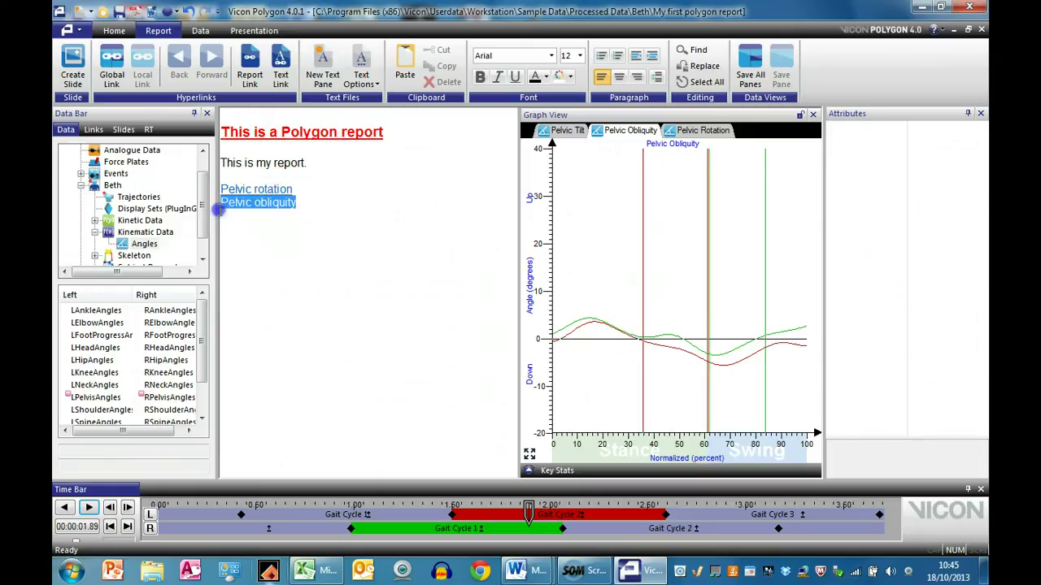
{"action": "left_click", "coordinate": [113, 64]}
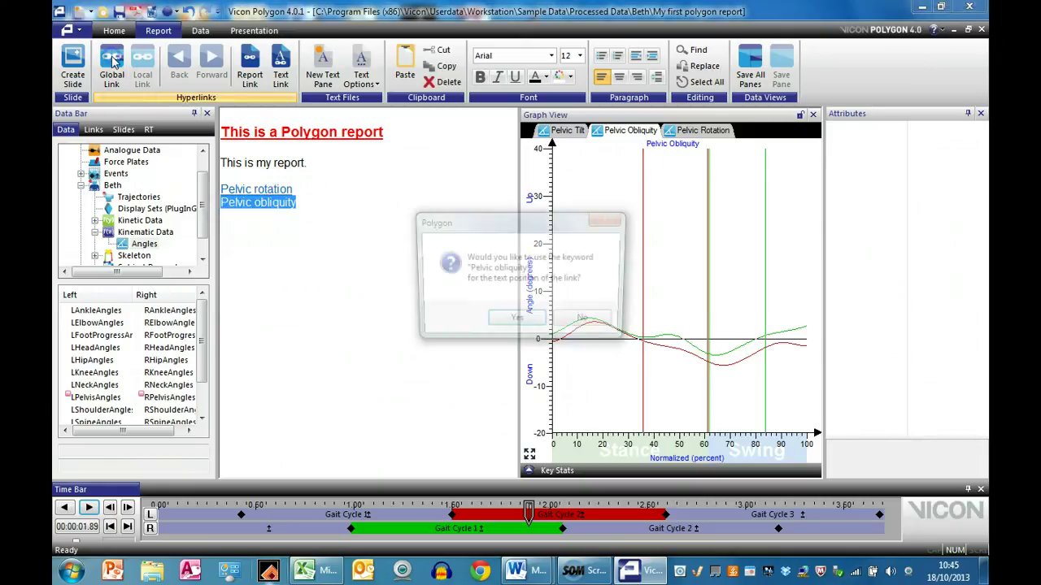
{"action": "left_click", "coordinate": [505, 321]}
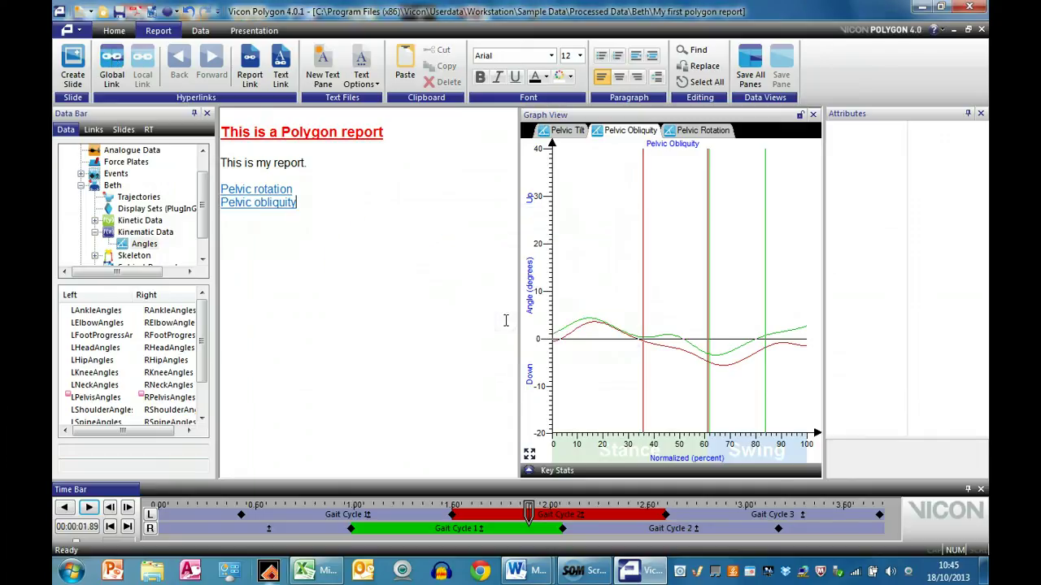
Step: Test the Pelvic rotation and Pelvic obliquity links in the report
{"action": "left_click", "coordinate": [283, 211]}
{"action": "left_click", "coordinate": [277, 192]}
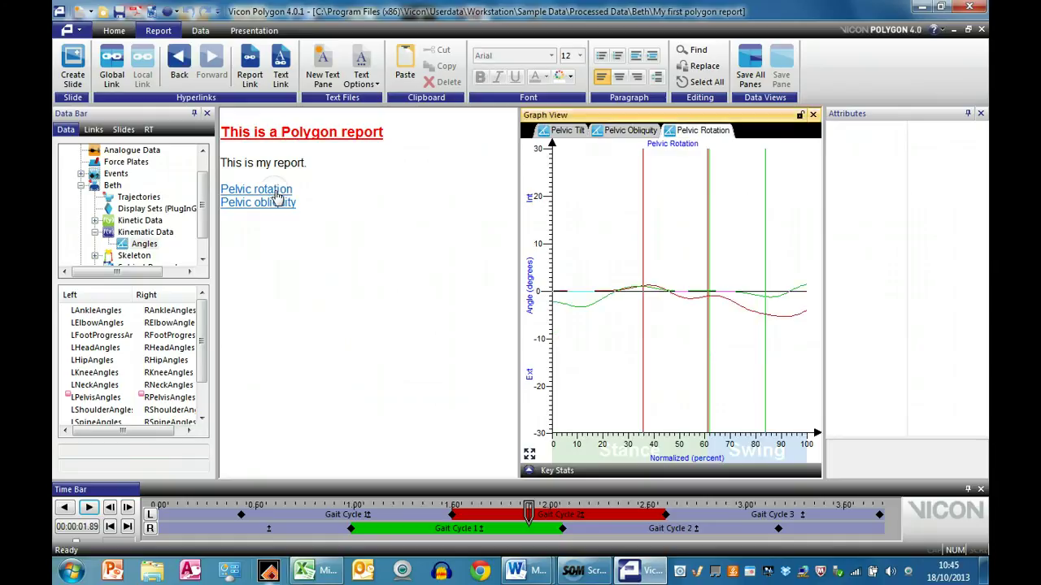
{"action": "left_click", "coordinate": [264, 203]}
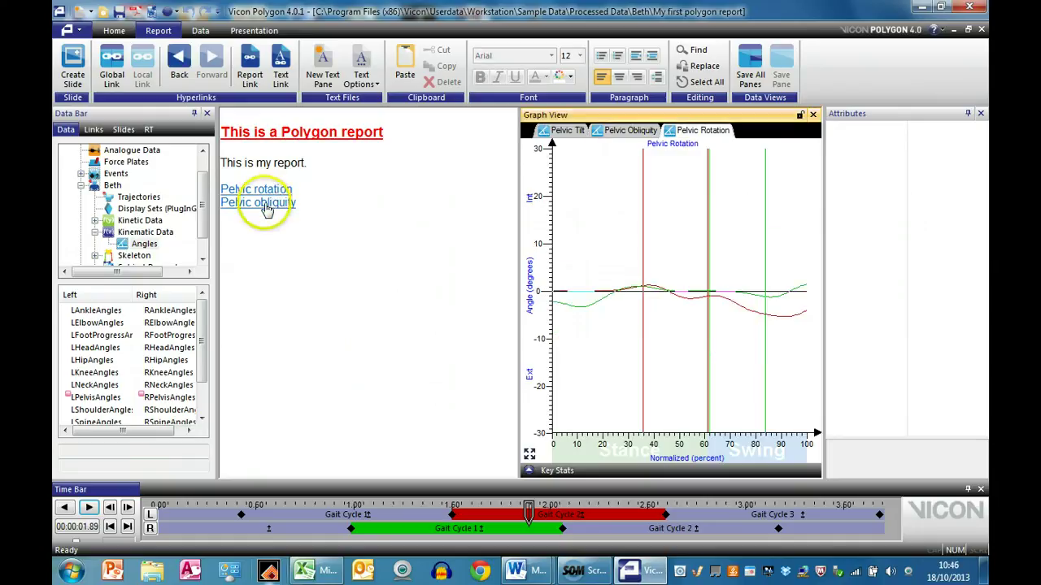
Step: Add the line "Pelvic tilt" under the existing links and make it a global link to the Pelvic Tilt graph
{"action": "left_click", "coordinate": [304, 205]}
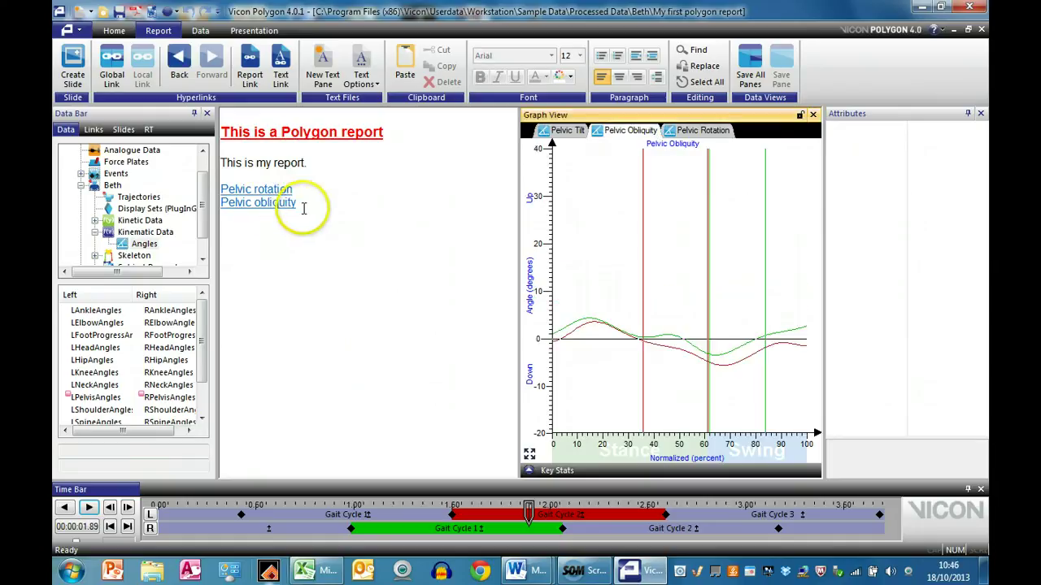
{"action": "key", "text": "Return"}
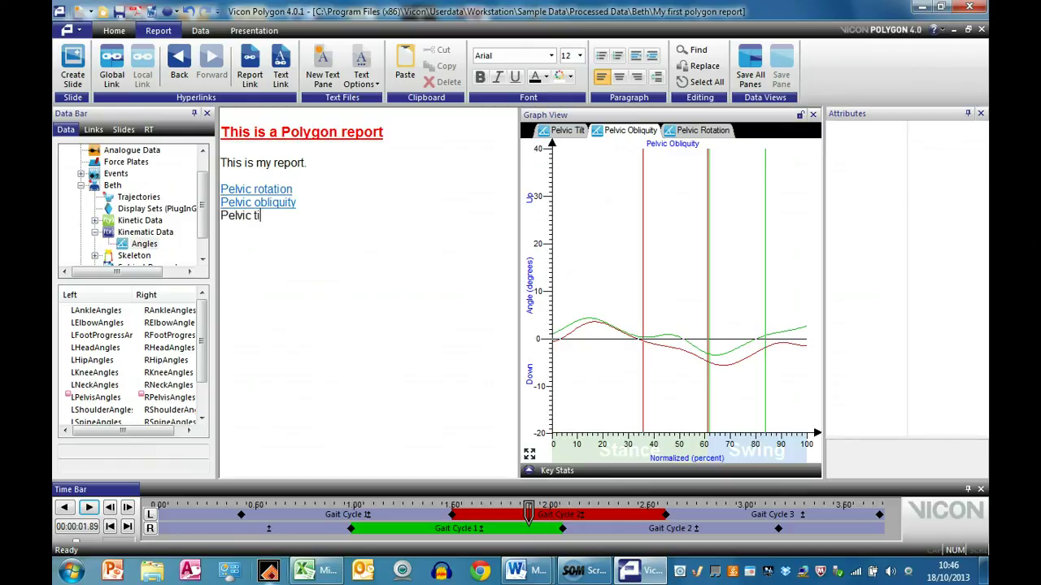
{"action": "left_click", "coordinate": [559, 137]}
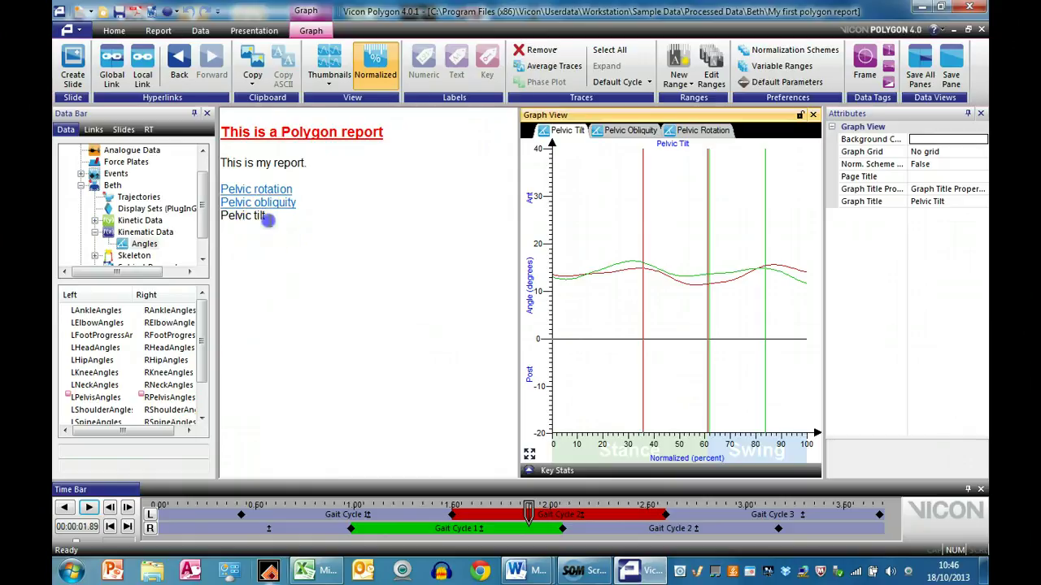
{"action": "left_click_drag", "start_coordinate": [265, 216], "coordinate": [213, 216]}
{"action": "left_click", "coordinate": [114, 68]}
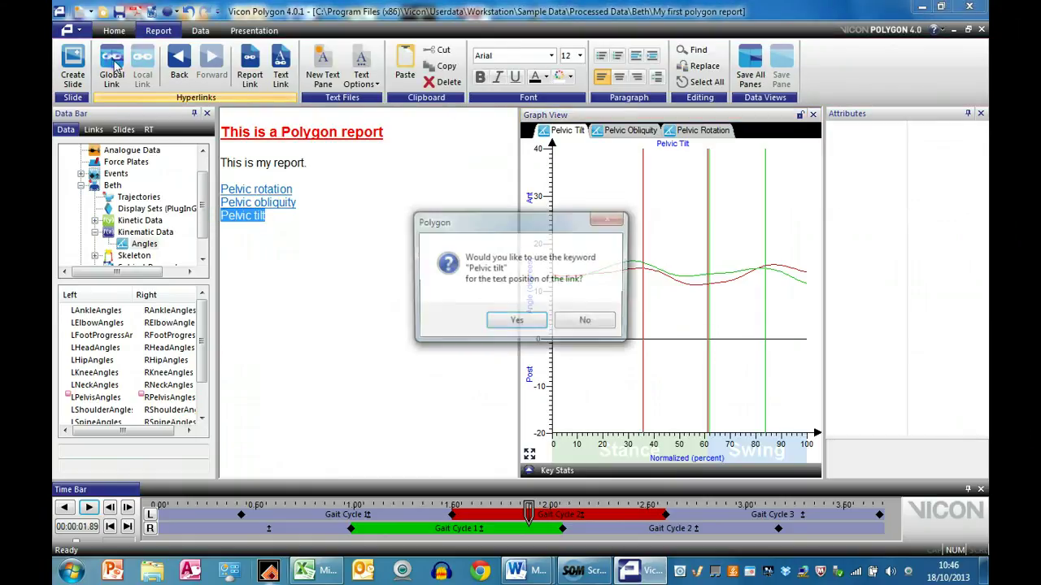
{"action": "left_click", "coordinate": [496, 321]}
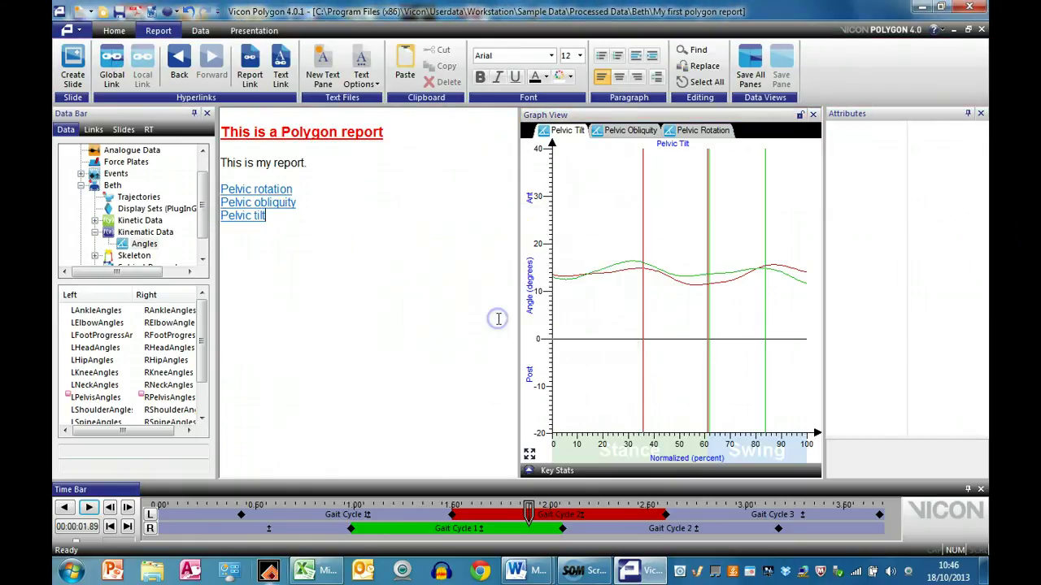
Step: Follow all three pelvis links, close the graph view, and reopen the Pelvic Rotation graph from its report link
{"action": "left_click", "coordinate": [258, 190]}
{"action": "left_click", "coordinate": [259, 200]}
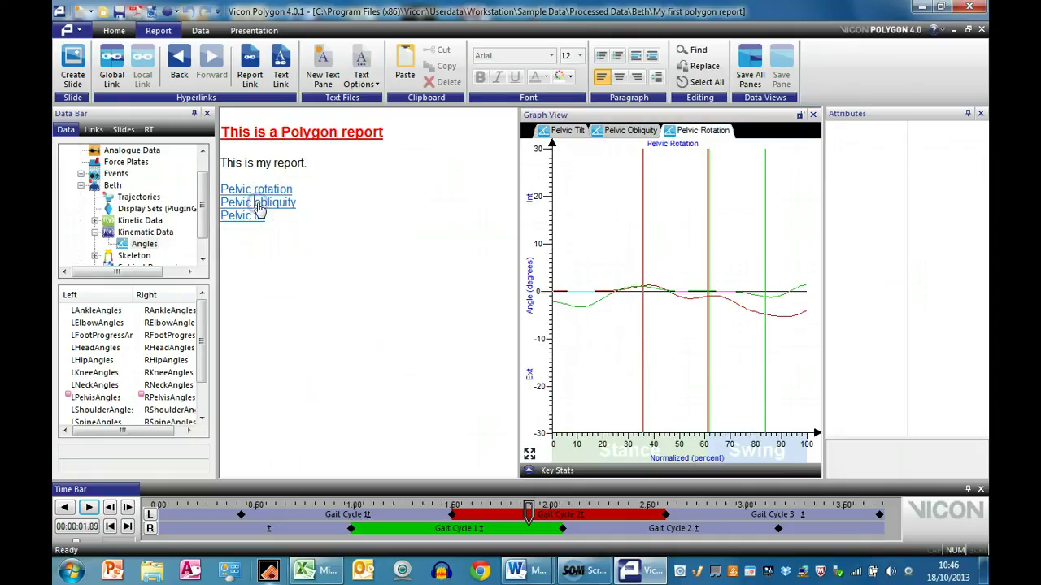
{"action": "left_click", "coordinate": [253, 221]}
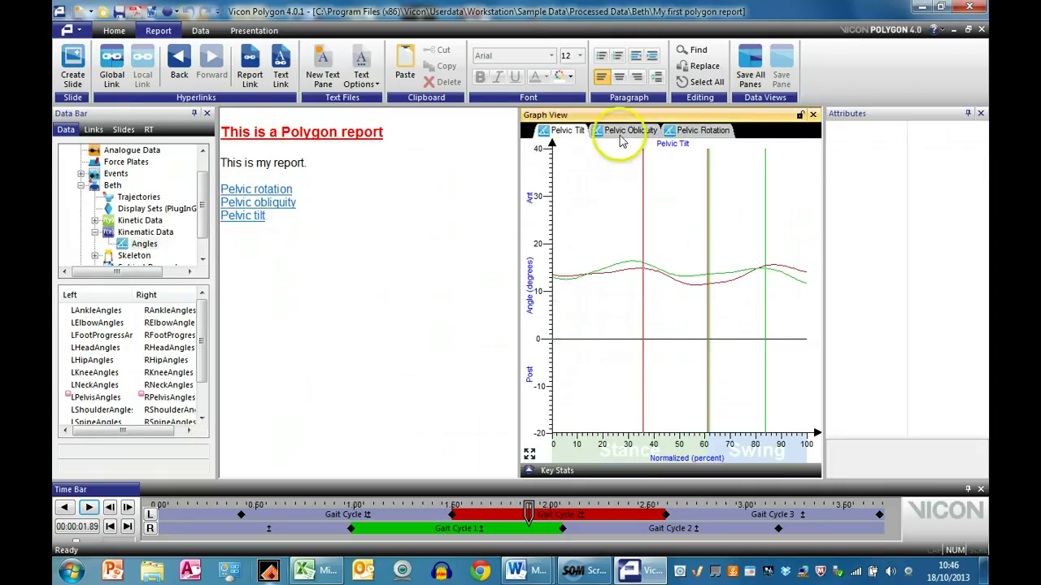
{"action": "left_click", "coordinate": [812, 115]}
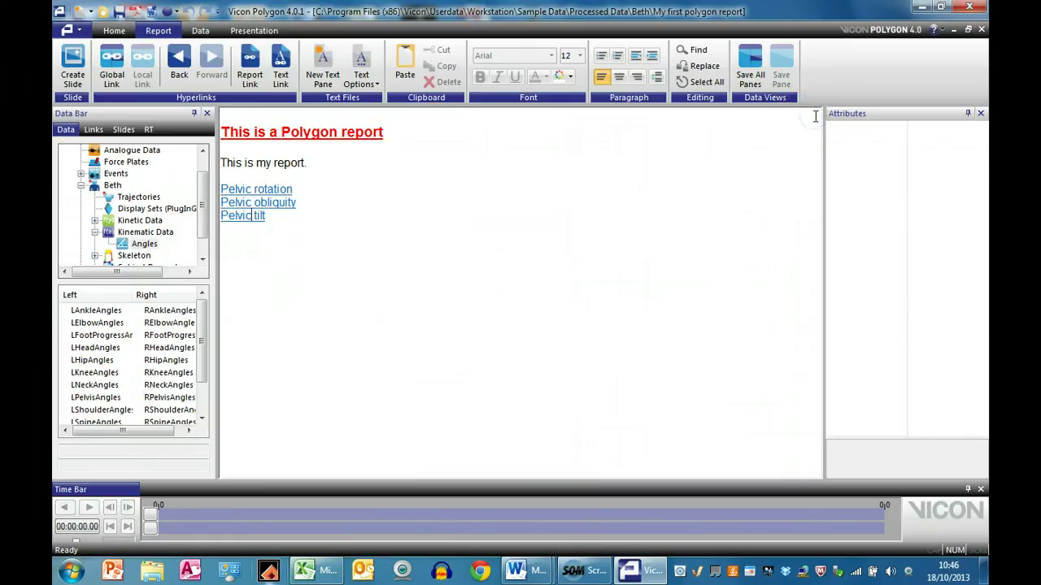
{"action": "left_click", "coordinate": [268, 189]}
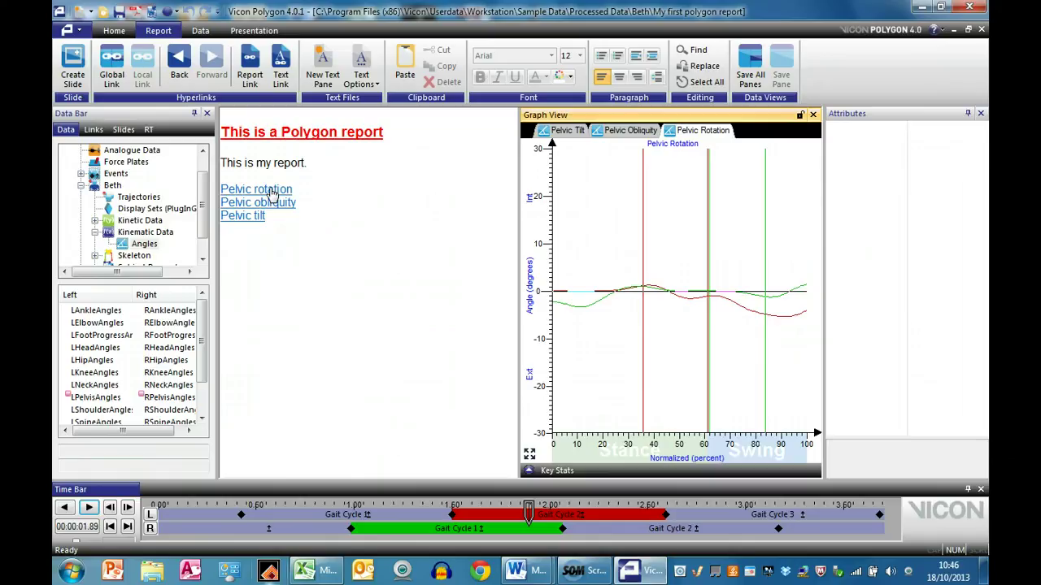
{"action": "left_click", "coordinate": [269, 189]}
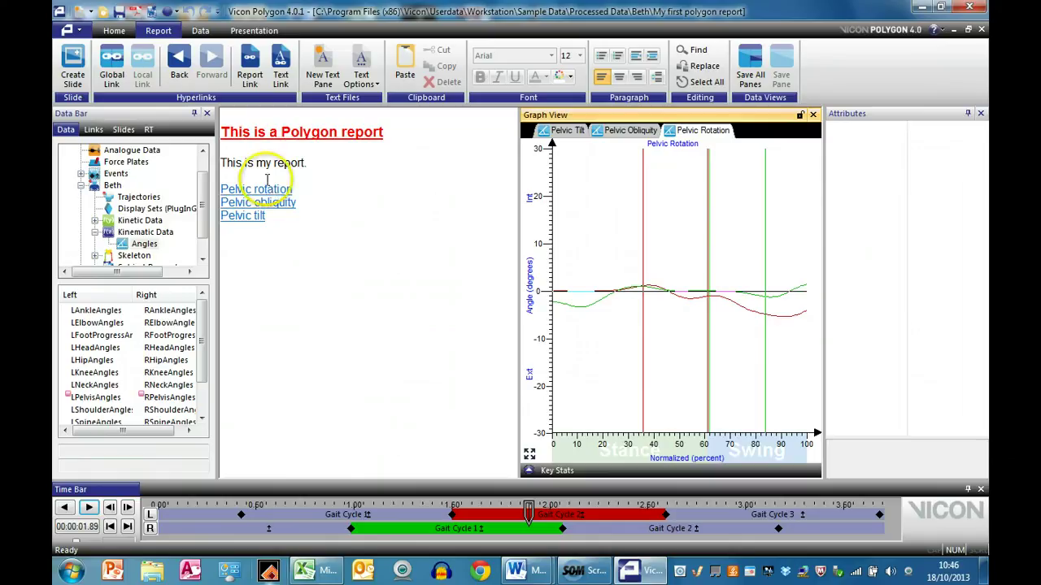
{"action": "left_click", "coordinate": [298, 354]}
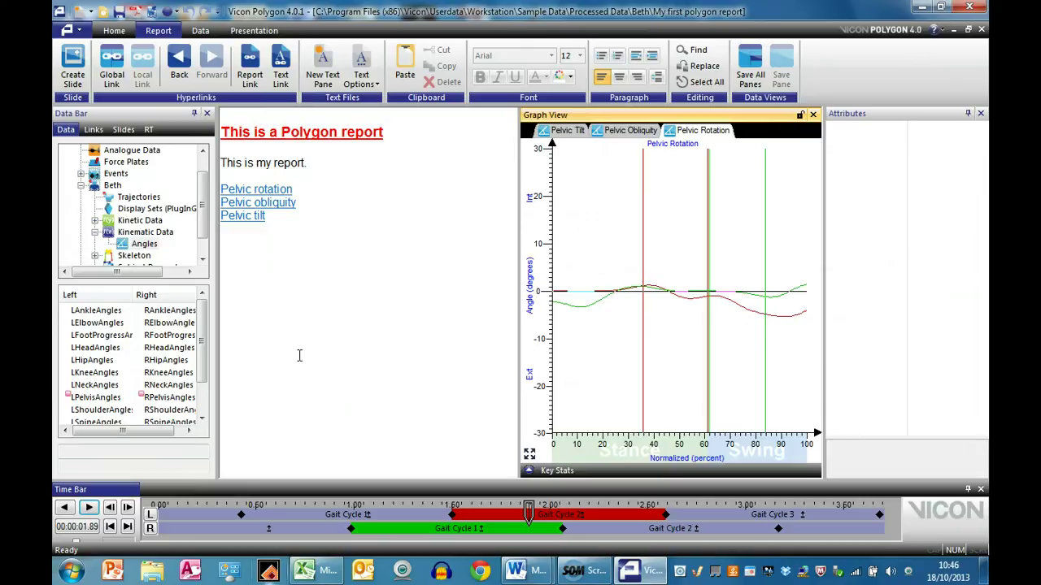
Step: Switch the graph view from the single Pelvic Rotation graph to thumbnails of all three pelvis graphs
{"action": "left_click", "coordinate": [673, 347]}
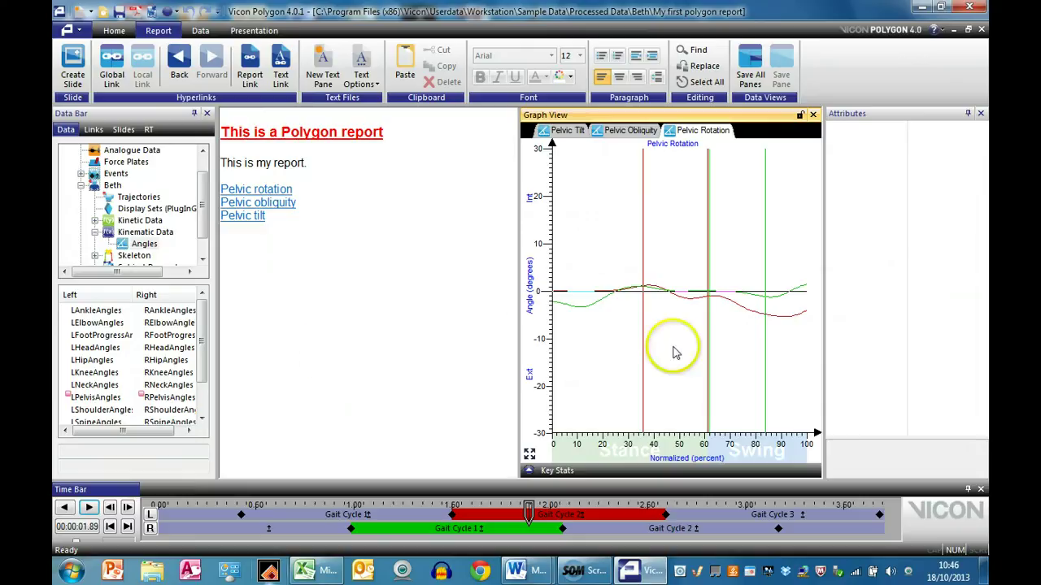
{"action": "left_click", "coordinate": [609, 353]}
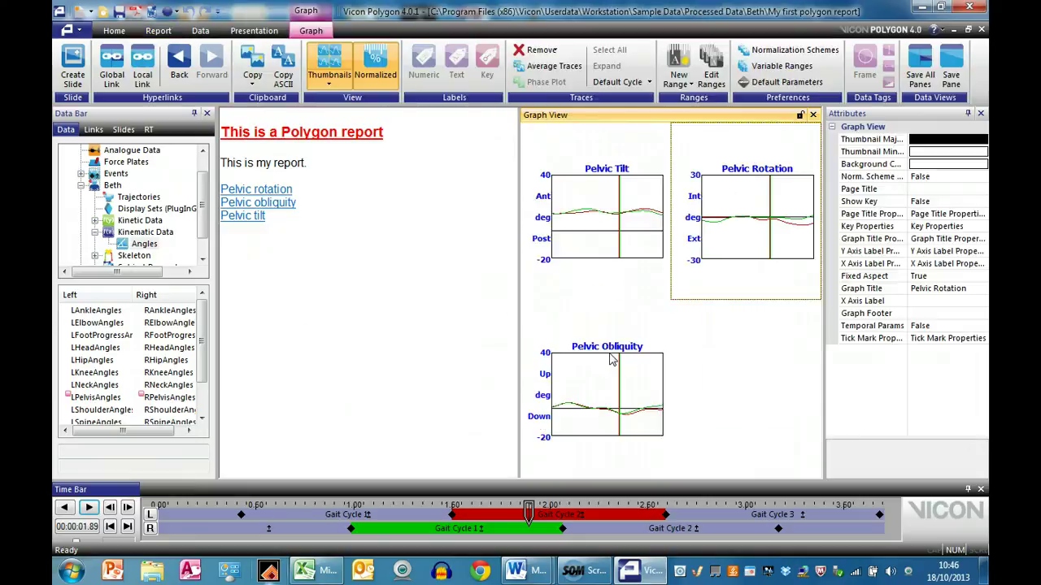
{"action": "left_click", "coordinate": [743, 352]}
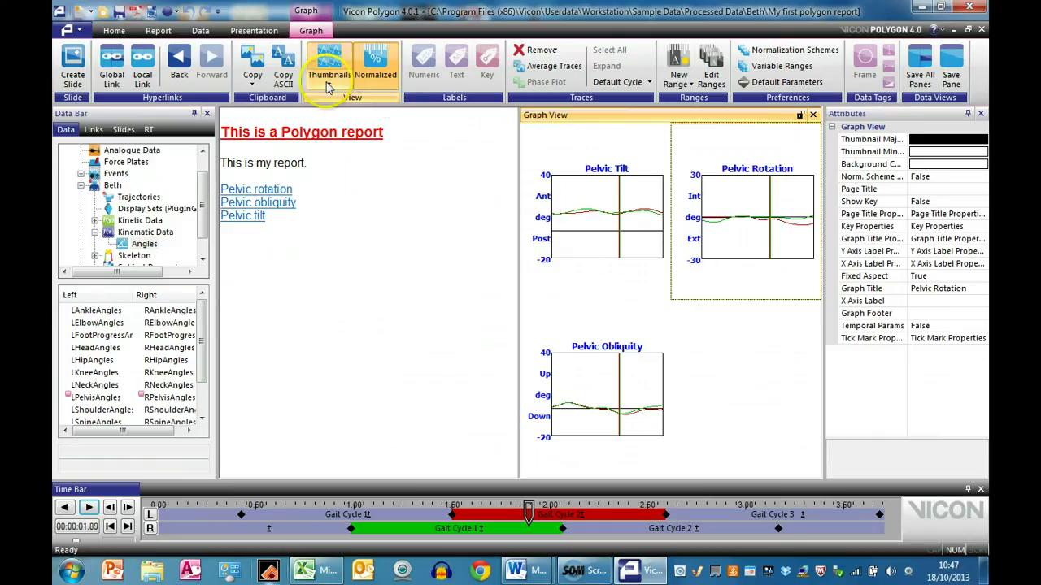
Step: Set the graph thumbnail layout to 3 columns and 4 rows
{"action": "left_click", "coordinate": [330, 86]}
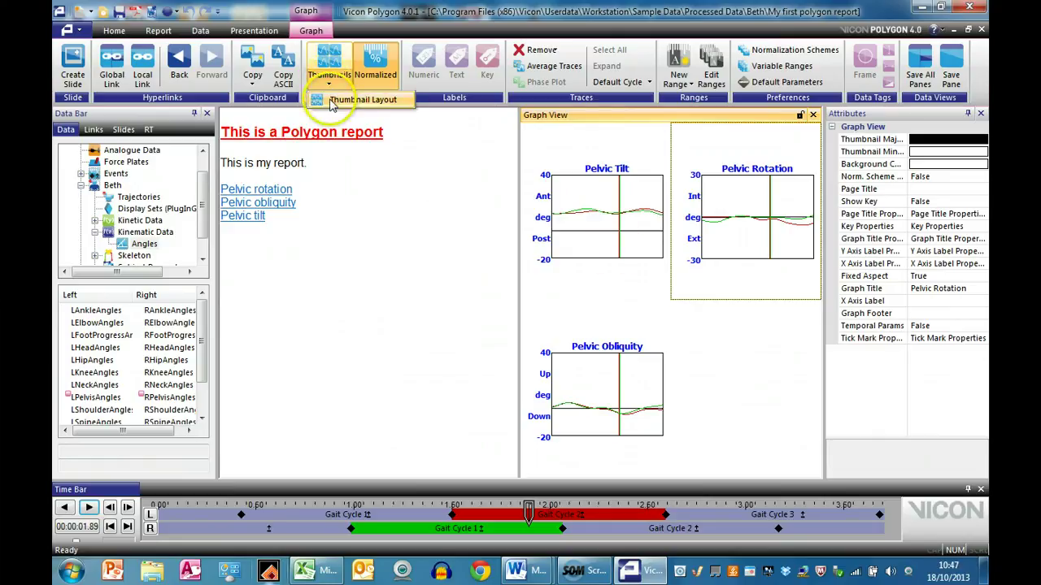
{"action": "left_click", "coordinate": [357, 99]}
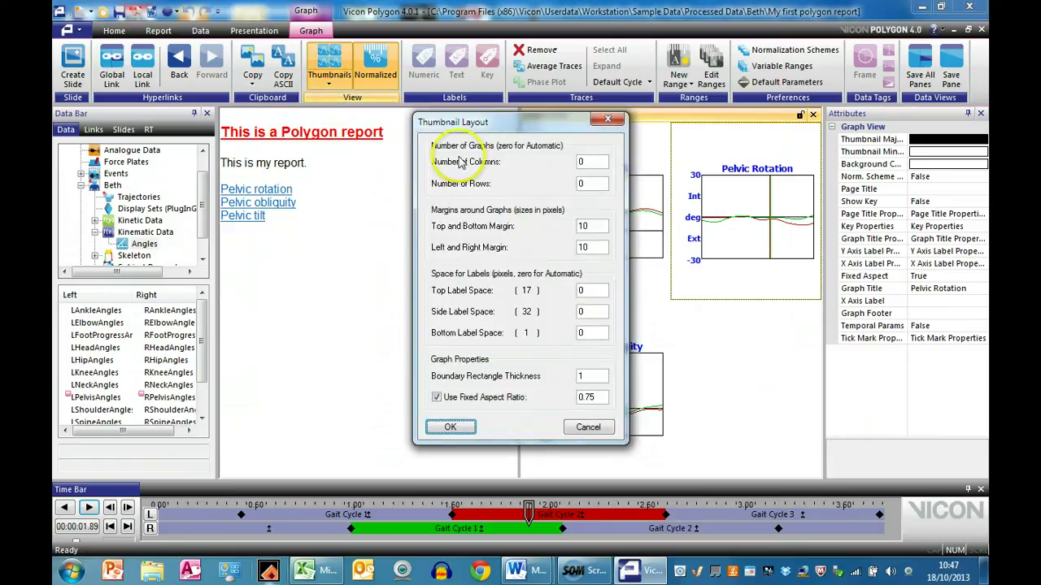
{"action": "left_click_drag", "start_coordinate": [559, 122], "coordinate": [396, 123]}
{"action": "double_click", "coordinate": [431, 162]}
{"action": "type", "text": "3"}
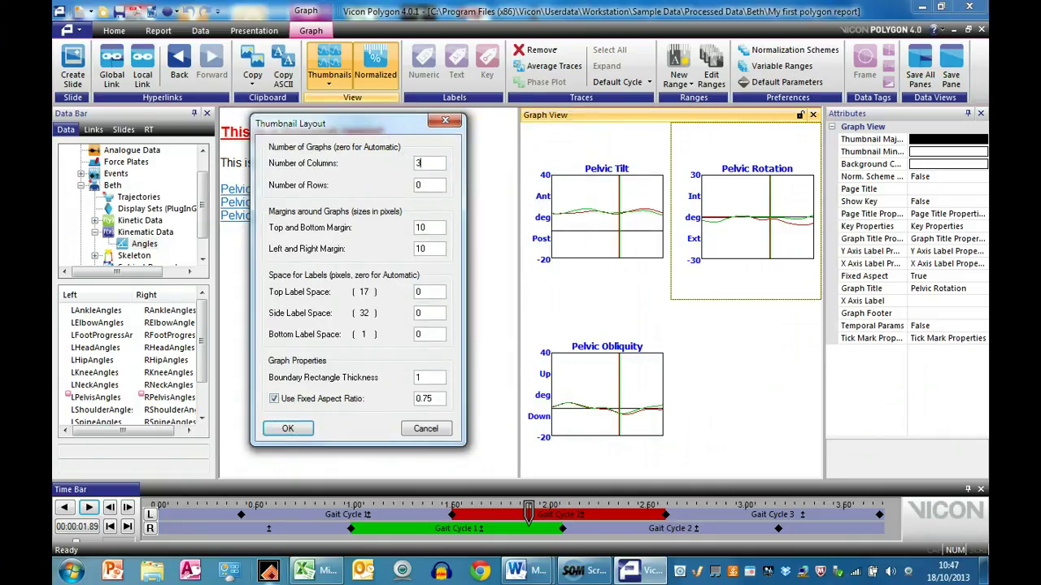
{"action": "double_click", "coordinate": [418, 185]}
{"action": "left_click", "coordinate": [291, 430]}
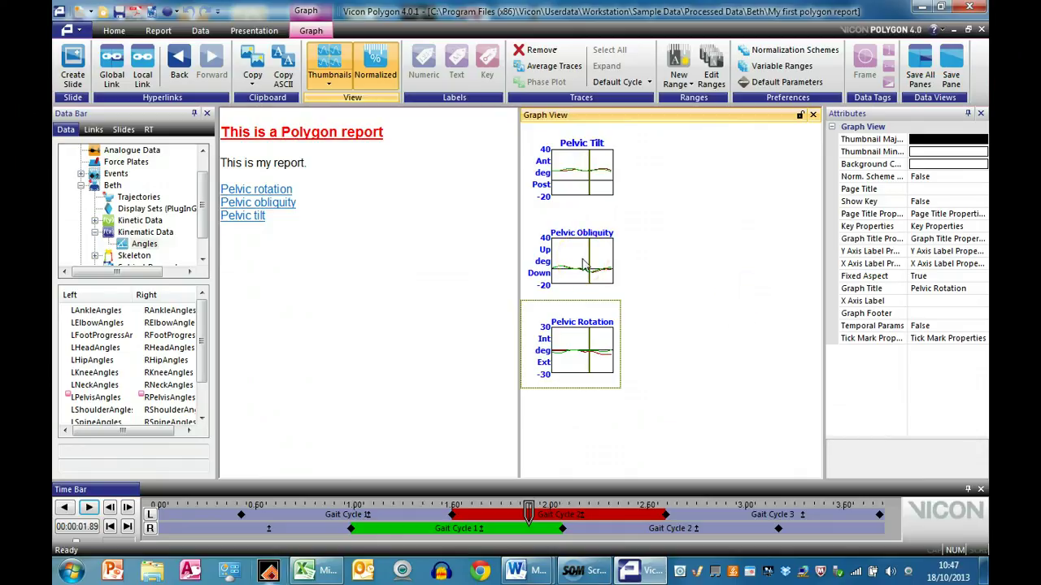
Step: Move the Pelvic Obliquity and Pelvic Rotation thumbnails into the first row beside Pelvic Tilt
{"action": "left_click_drag", "start_coordinate": [582, 260], "coordinate": [657, 183]}
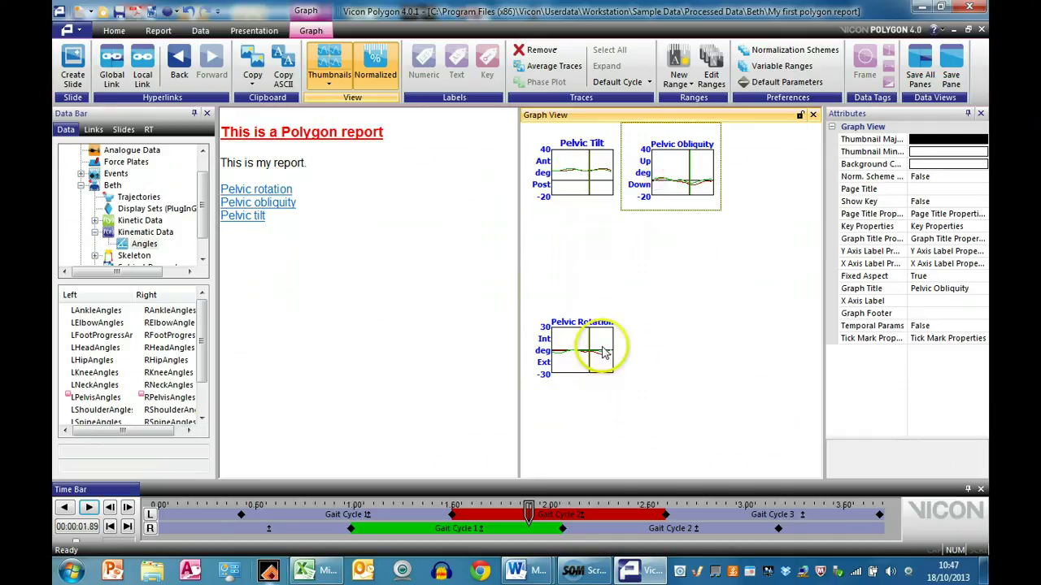
{"action": "left_click_drag", "start_coordinate": [602, 352], "coordinate": [770, 180]}
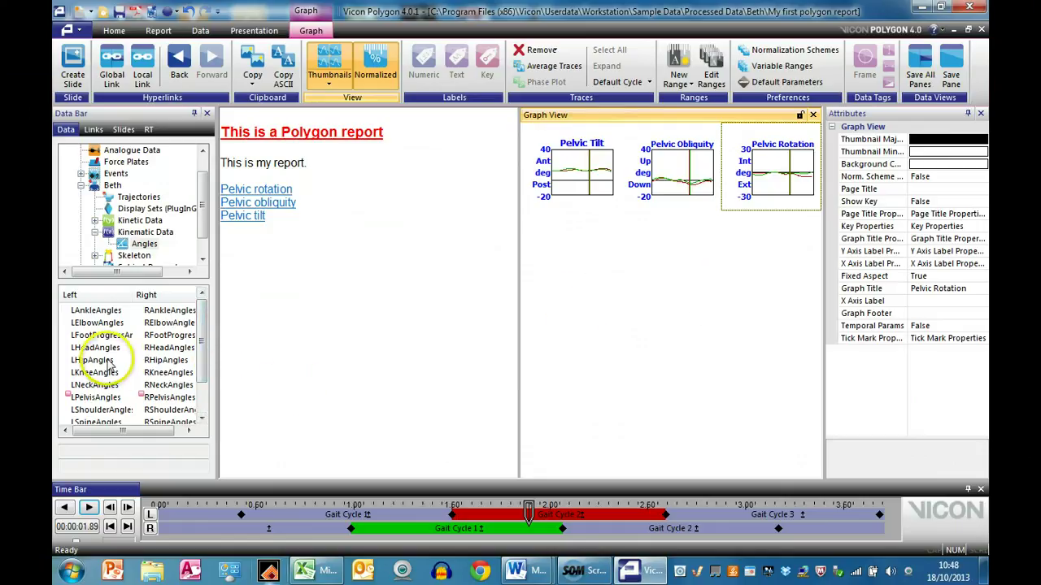
Step: Add the hip, knee and ankle angle graphs to the thumbnail graph view
{"action": "double_click", "coordinate": [108, 362]}
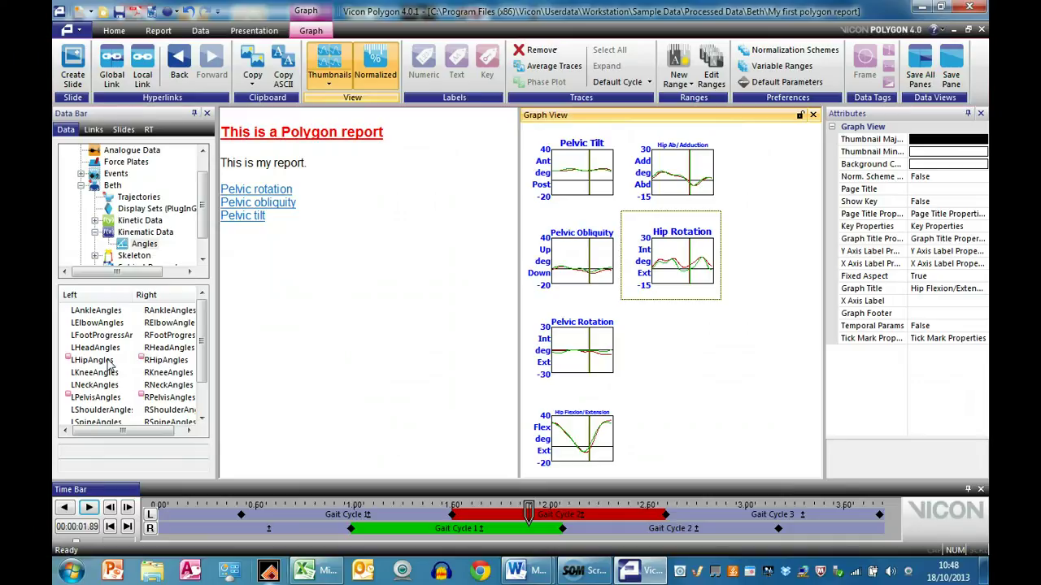
{"action": "left_click", "coordinate": [204, 350]}
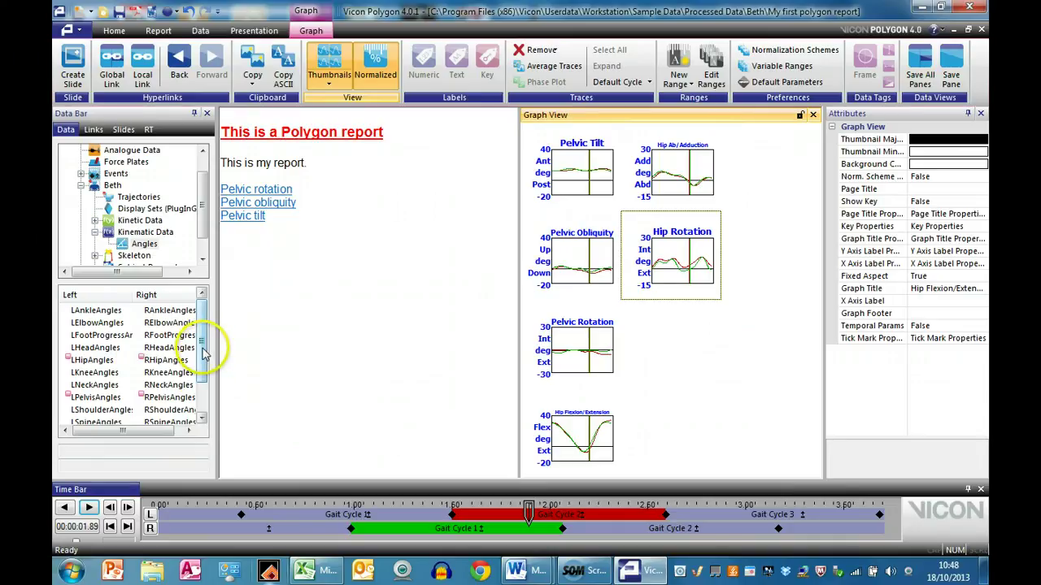
{"action": "double_click", "coordinate": [96, 373]}
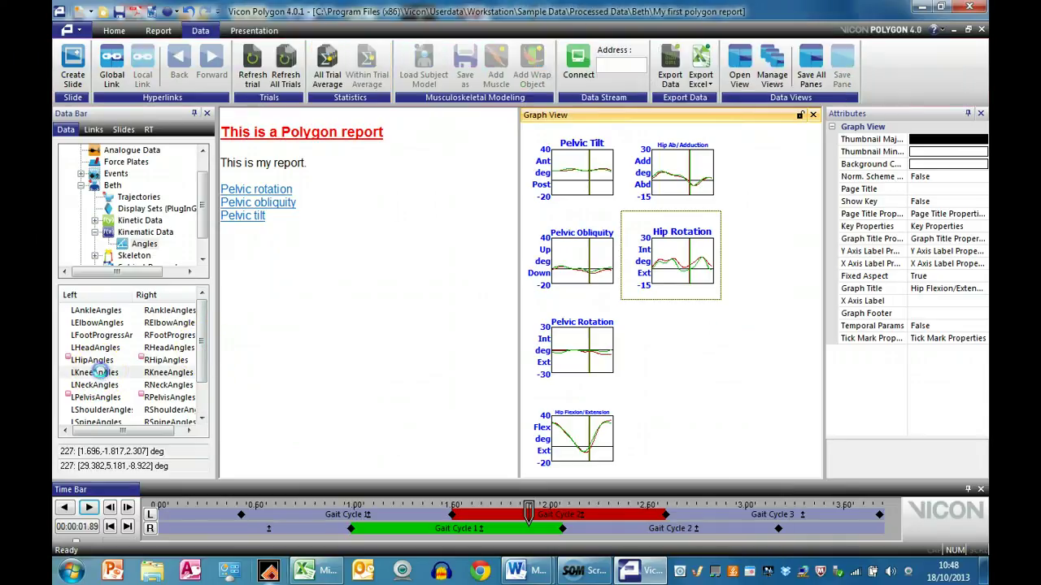
{"action": "left_click", "coordinate": [93, 314]}
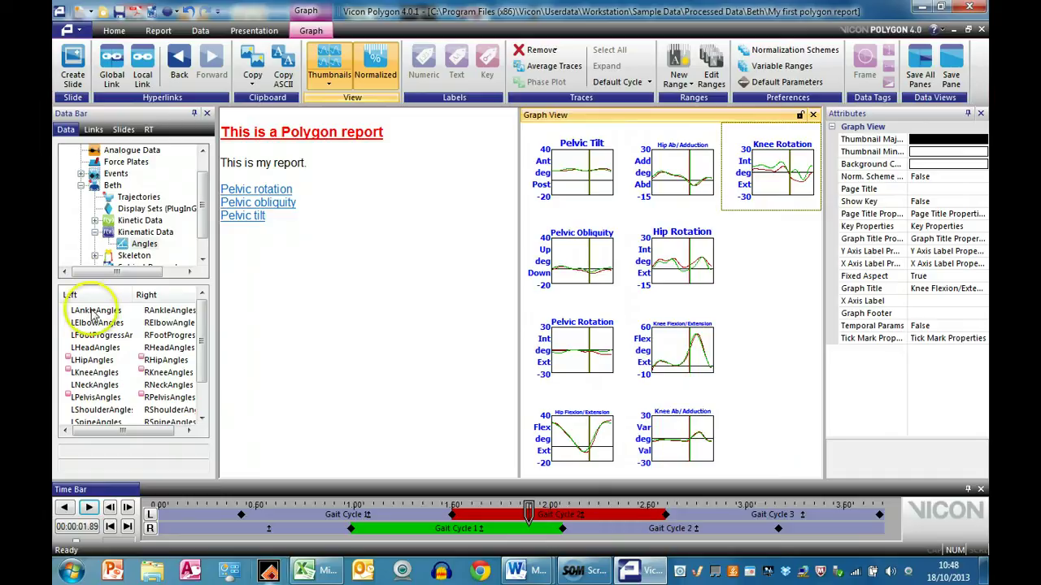
{"action": "double_click", "coordinate": [93, 313]}
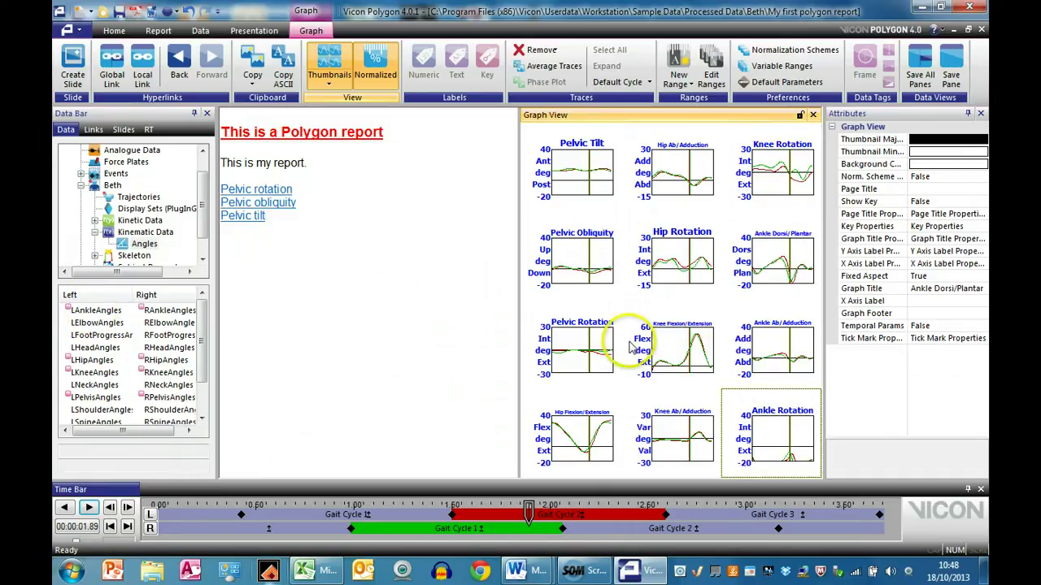
Step: Delete the Ankle Ab/Adduction graph and add only the Rotation component of the foot progress angles
{"action": "left_click", "coordinate": [762, 347]}
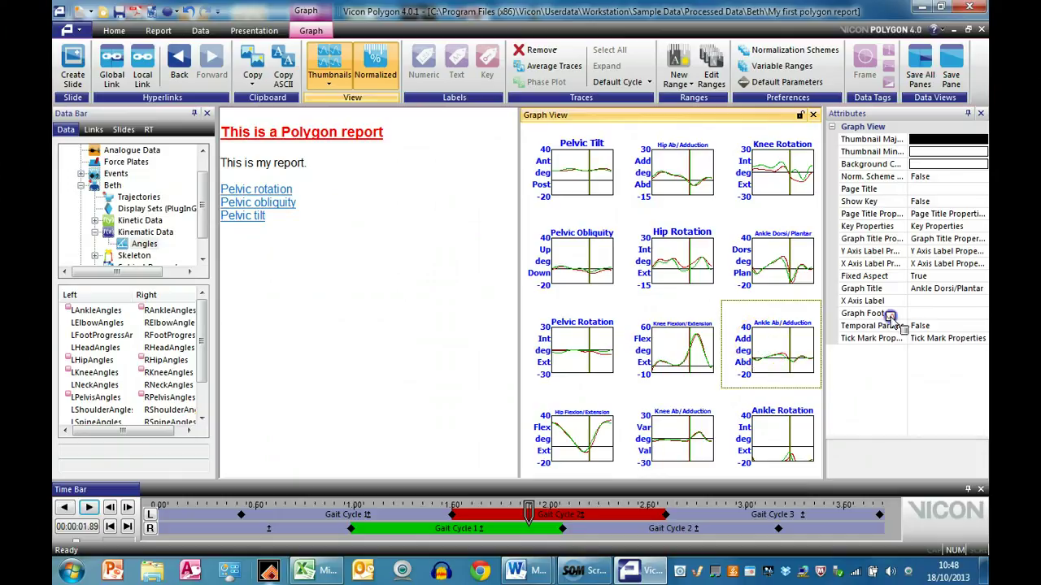
{"action": "key", "text": "Delete"}
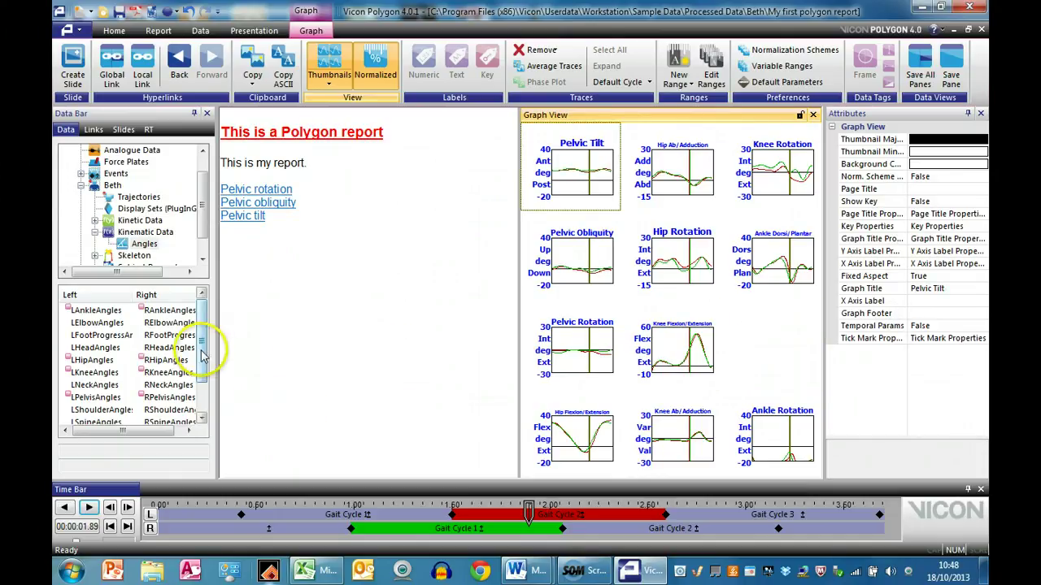
{"action": "mouse_move", "coordinate": [207, 358]}
{"action": "left_mouse_down"}
{"action": "mouse_move", "coordinate": [204, 396]}
{"action": "mouse_move", "coordinate": [202, 339]}
{"action": "left_mouse_up"}
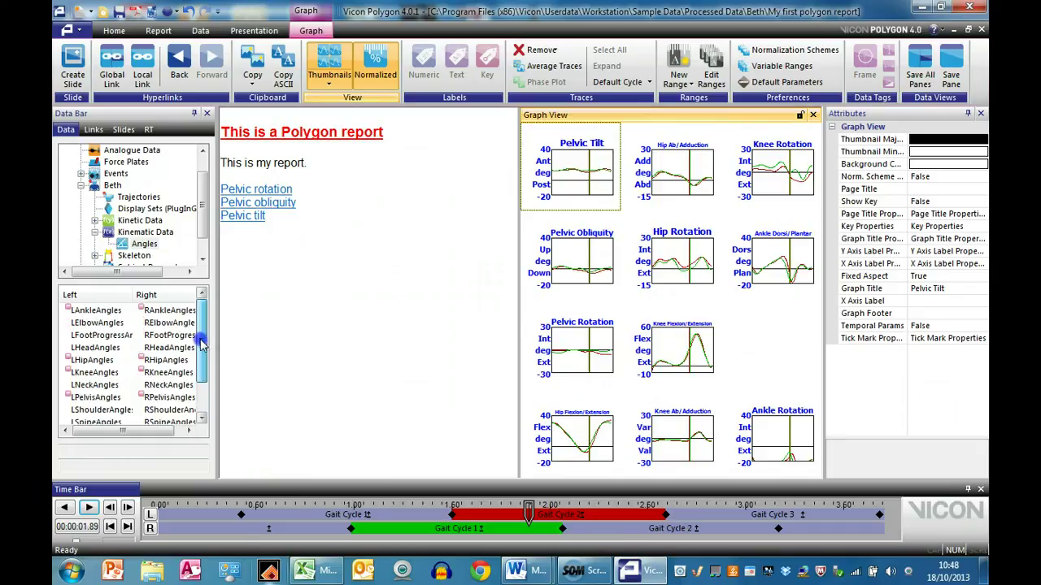
{"action": "right_click", "coordinate": [97, 340]}
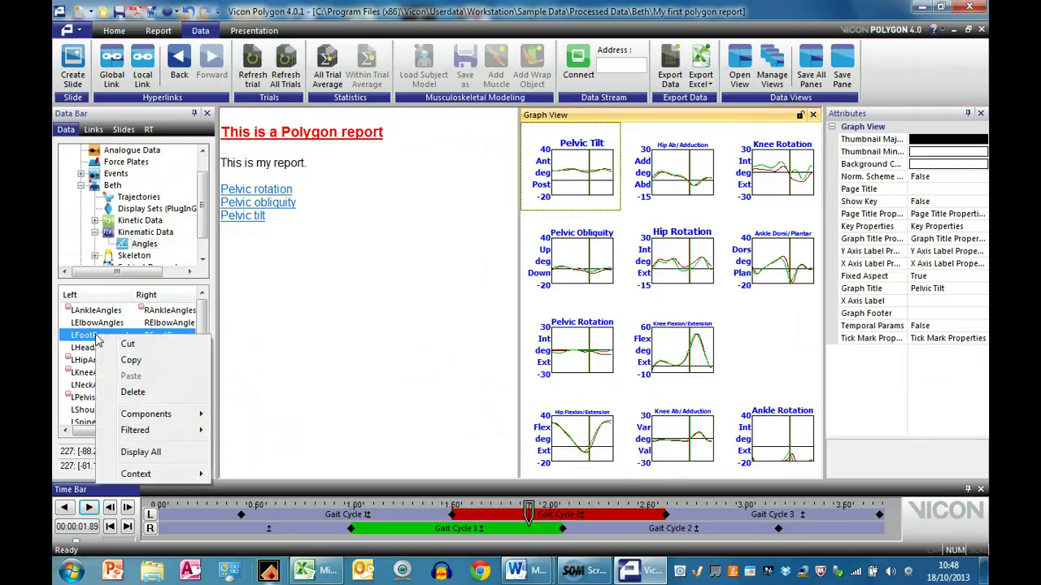
{"action": "left_click", "coordinate": [137, 413]}
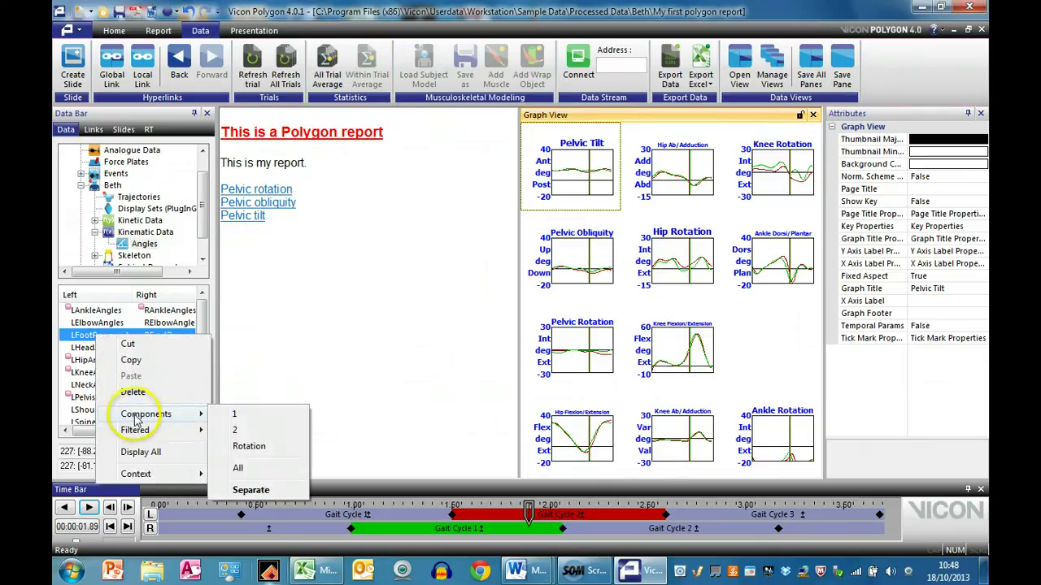
{"action": "left_click", "coordinate": [249, 447]}
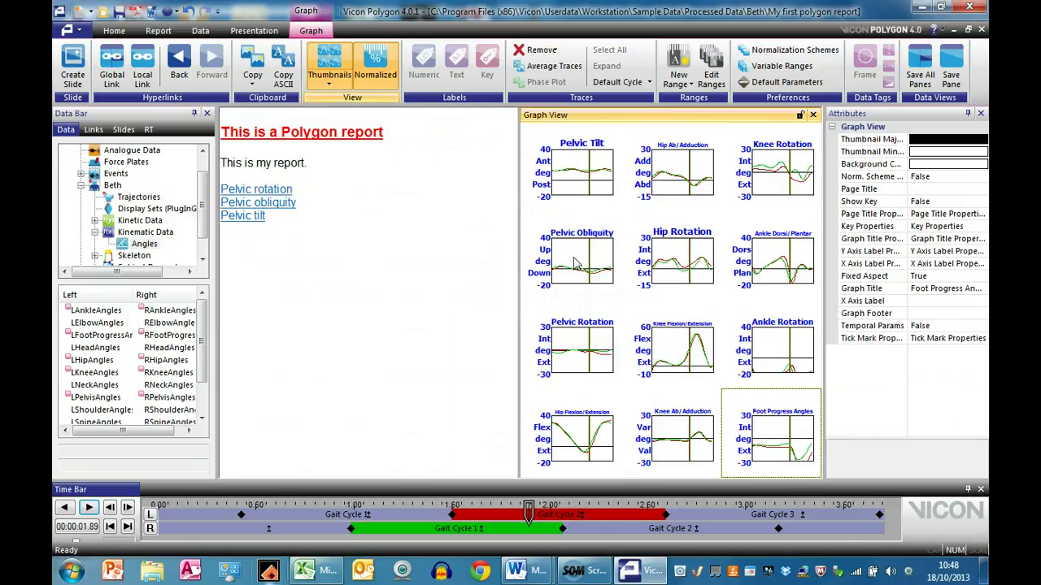
Step: Rearrange the thumbnails into pelvis, hip and knee rows, with Ankle Dorsi/Plantar, Foot Progress Angles and Ankle Rotation in the last row
{"action": "left_click_drag", "start_coordinate": [573, 259], "coordinate": [659, 181]}
{"action": "left_click_drag", "start_coordinate": [591, 351], "coordinate": [762, 190]}
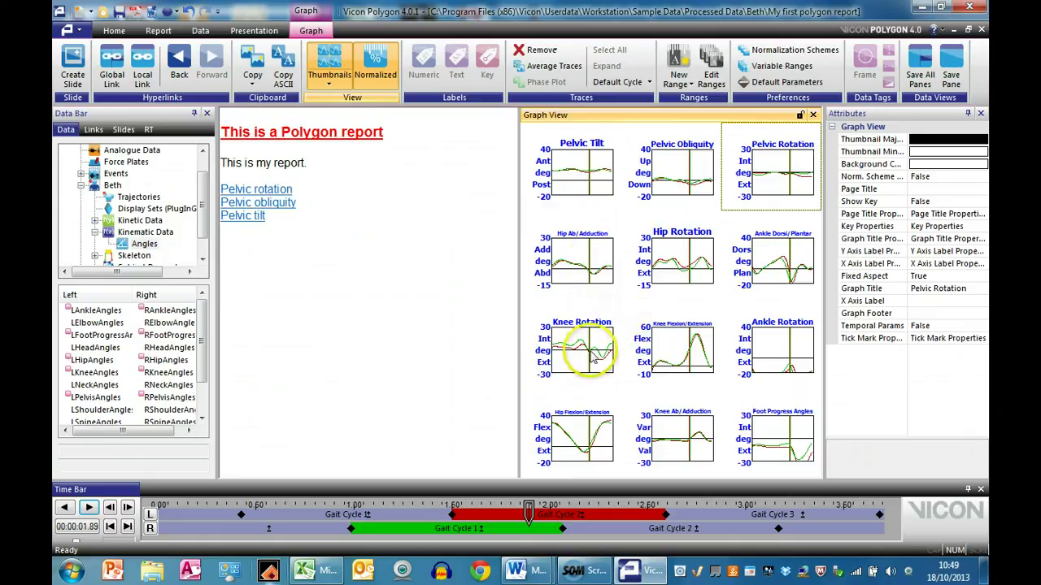
{"action": "left_click_drag", "start_coordinate": [579, 431], "coordinate": [771, 270]}
{"action": "left_click_drag", "start_coordinate": [671, 331], "coordinate": [582, 348]}
{"action": "left_click_drag", "start_coordinate": [669, 427], "coordinate": [670, 362]}
{"action": "left_click_drag", "start_coordinate": [674, 437], "coordinate": [777, 358]}
{"action": "left_click_drag", "start_coordinate": [767, 423], "coordinate": [672, 440]}
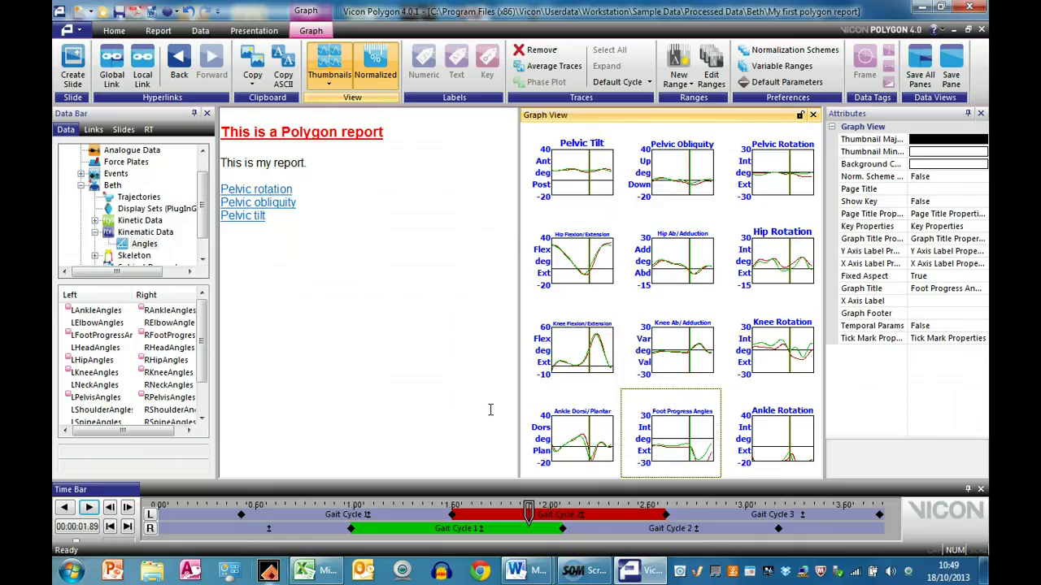
Step: Set the top and bottom margin and the left and right margin around the thumbnail graphs to 0
{"action": "left_click", "coordinate": [329, 84]}
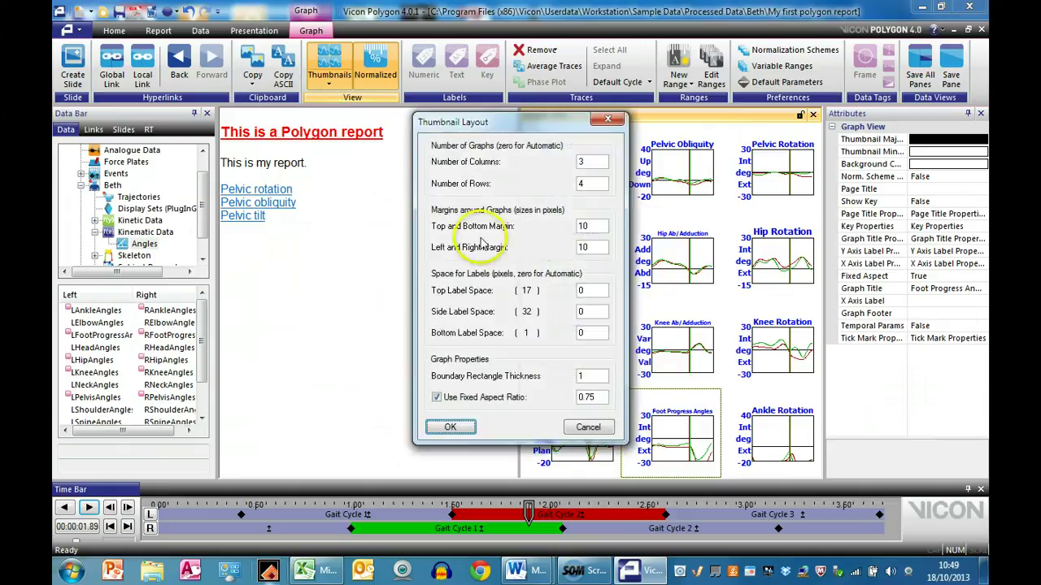
{"action": "double_click", "coordinate": [585, 226]}
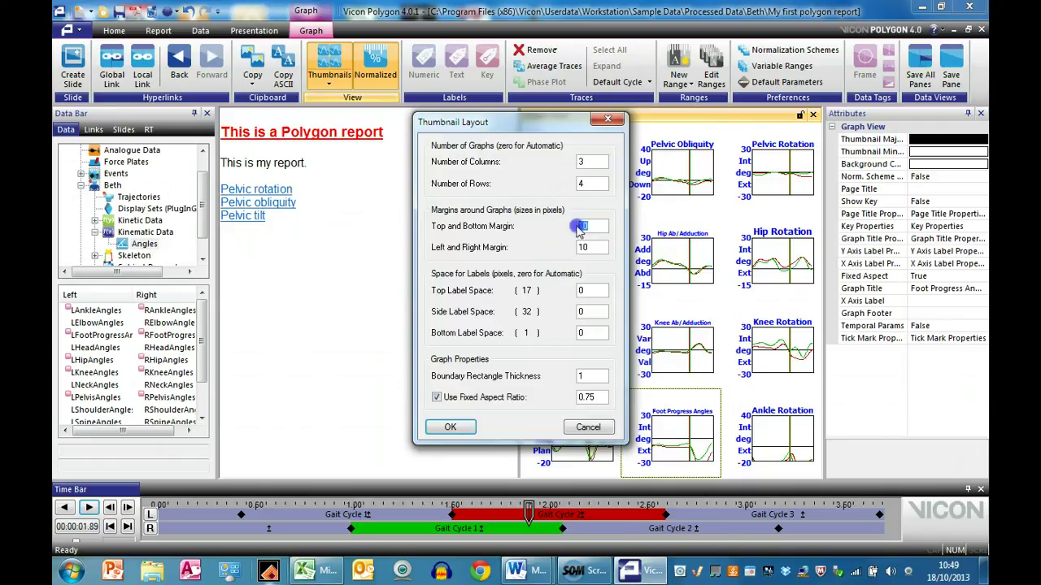
{"action": "type", "text": "0"}
{"action": "double_click", "coordinate": [598, 247]}
{"action": "type", "text": "0"}
{"action": "left_click", "coordinate": [449, 427]}
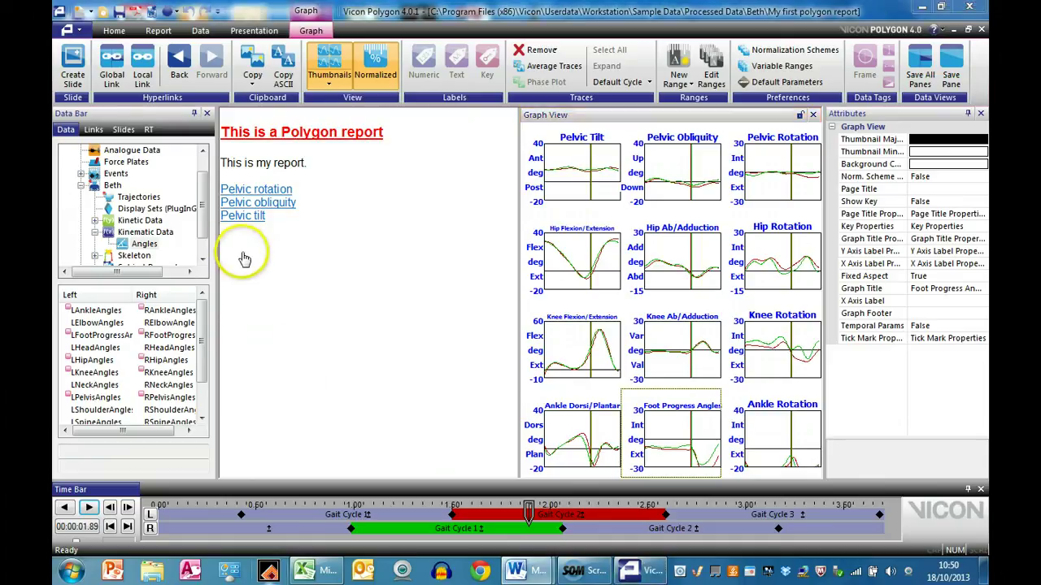
Step: Add the line "Gait graphs" below the pelvis links and make it a global keyword link to the twelve-graph thumbnail view
{"action": "left_click", "coordinate": [273, 216]}
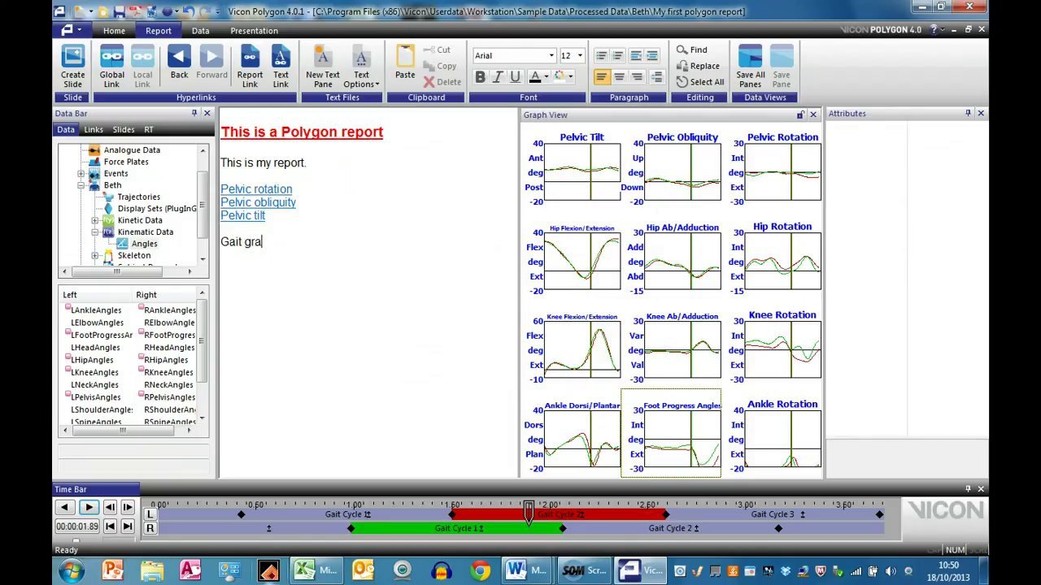
{"action": "left_click_drag", "start_coordinate": [284, 241], "coordinate": [221, 242]}
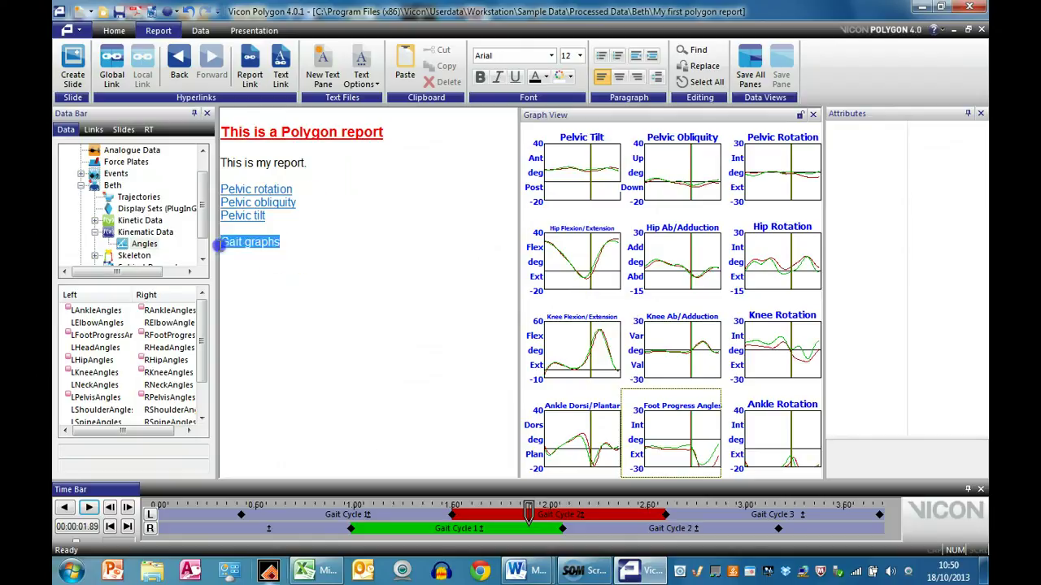
{"action": "left_click", "coordinate": [112, 64]}
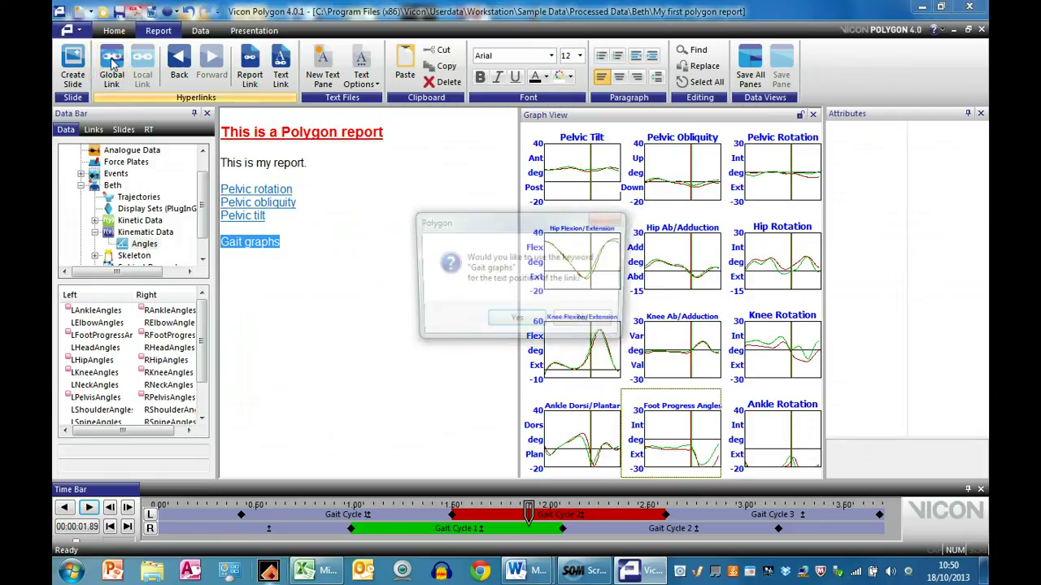
{"action": "left_click", "coordinate": [512, 321]}
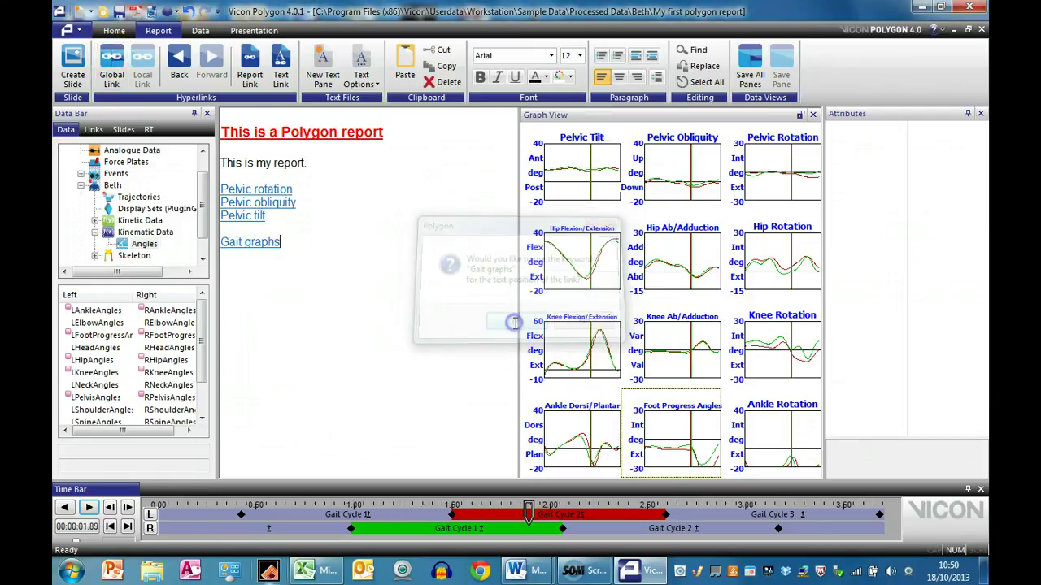
Step: Test the Pelvic rotation link, and return to the thumbnail view through the Gait graphs link
{"action": "left_click", "coordinate": [272, 189]}
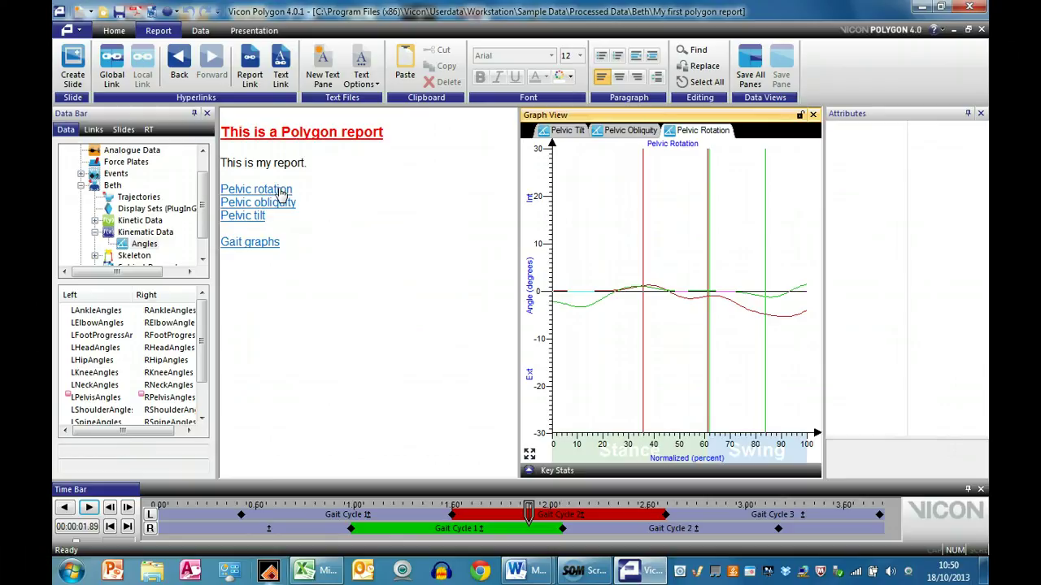
{"action": "left_click", "coordinate": [256, 240]}
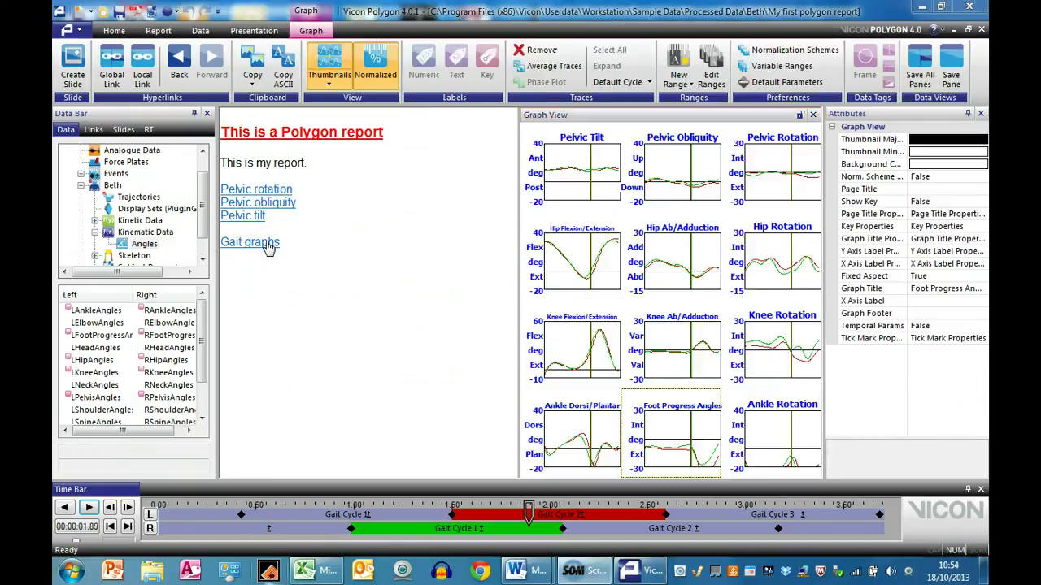
{"action": "left_click_drag", "start_coordinate": [342, 363], "coordinate": [485, 397]}
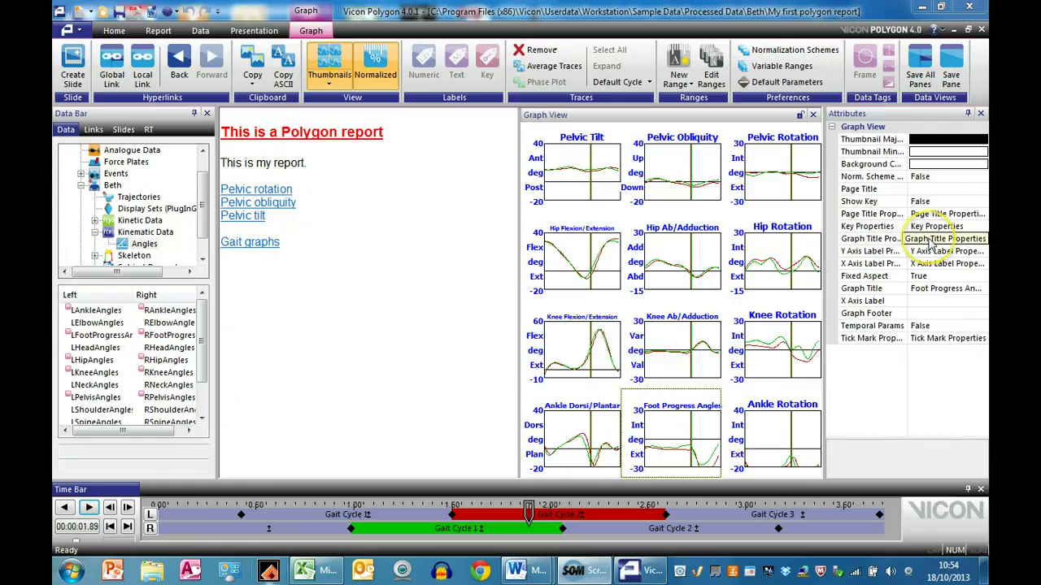
Step: Open the graph title label properties and set the title font to Arial
{"action": "left_click", "coordinate": [984, 239]}
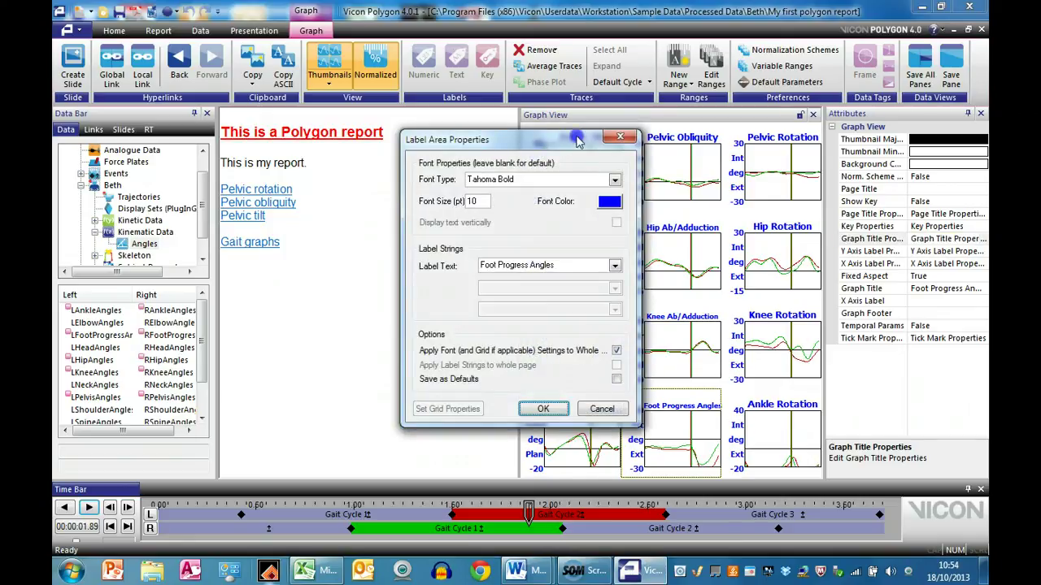
{"action": "left_click_drag", "start_coordinate": [577, 139], "coordinate": [437, 143]}
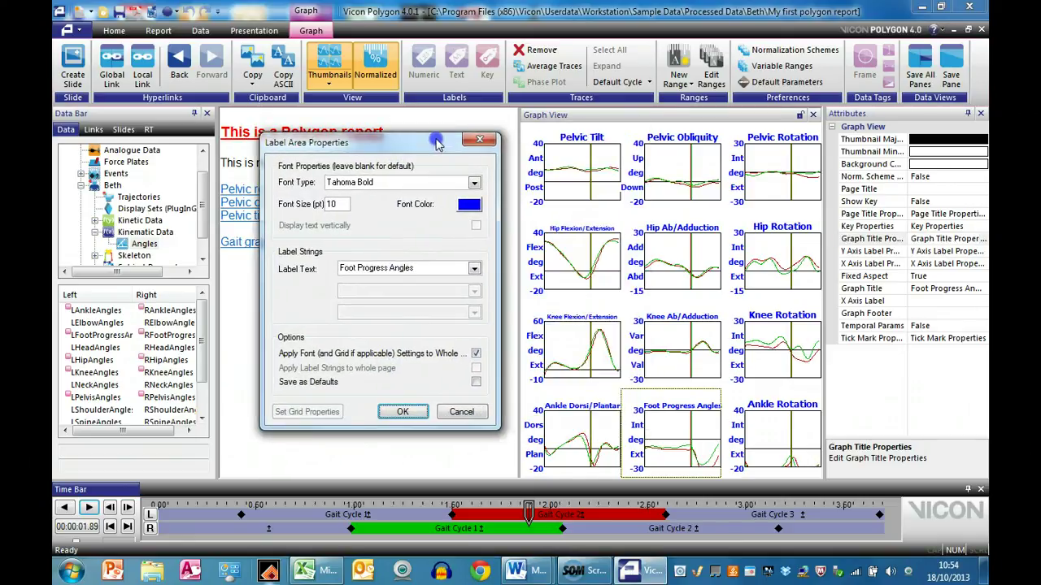
{"action": "left_click", "coordinate": [474, 186]}
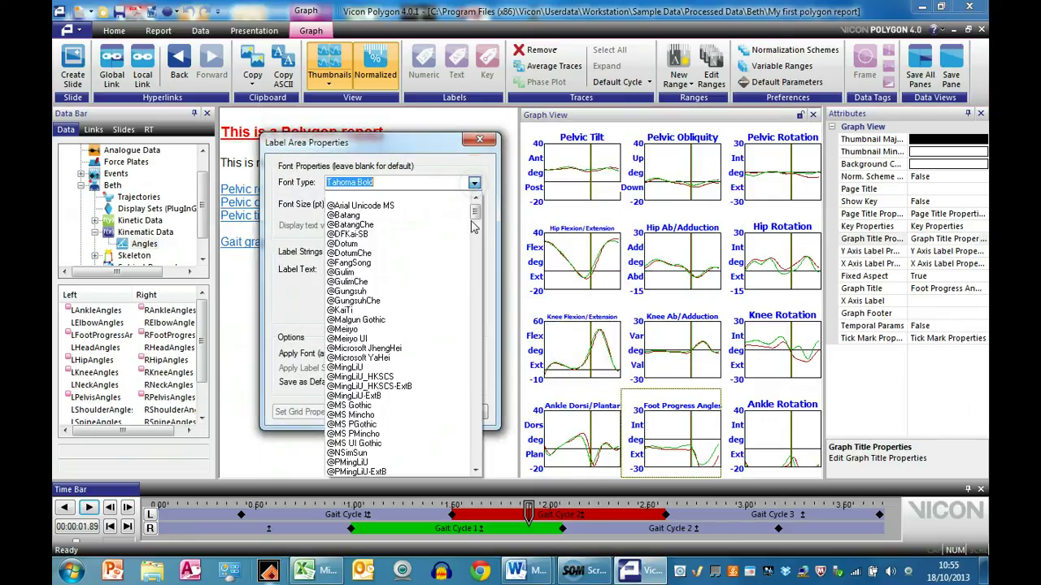
{"action": "left_click", "coordinate": [474, 227]}
{"action": "left_click_drag", "start_coordinate": [474, 227], "coordinate": [474, 232]}
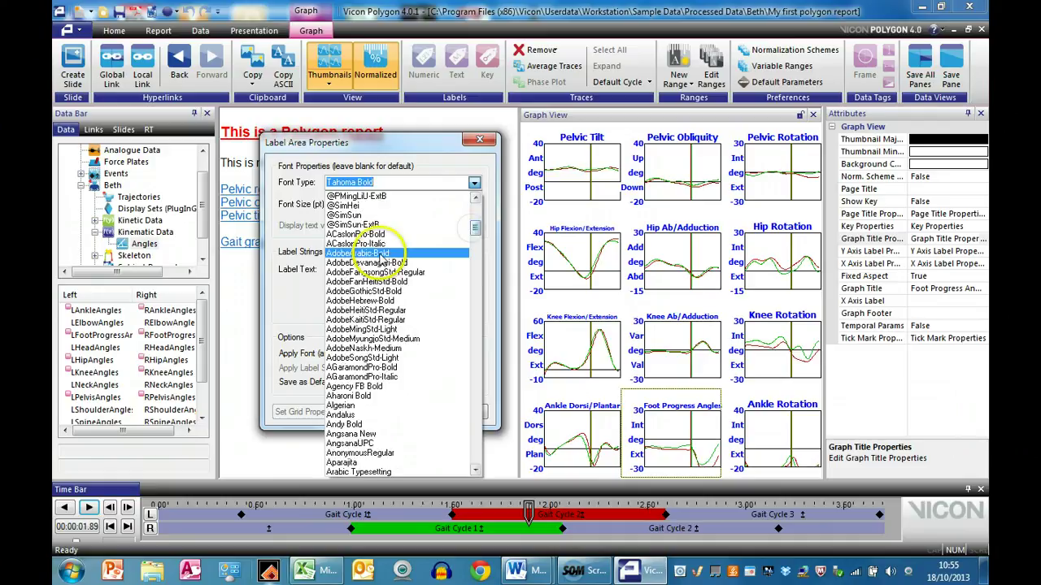
{"action": "left_click", "coordinate": [475, 451]}
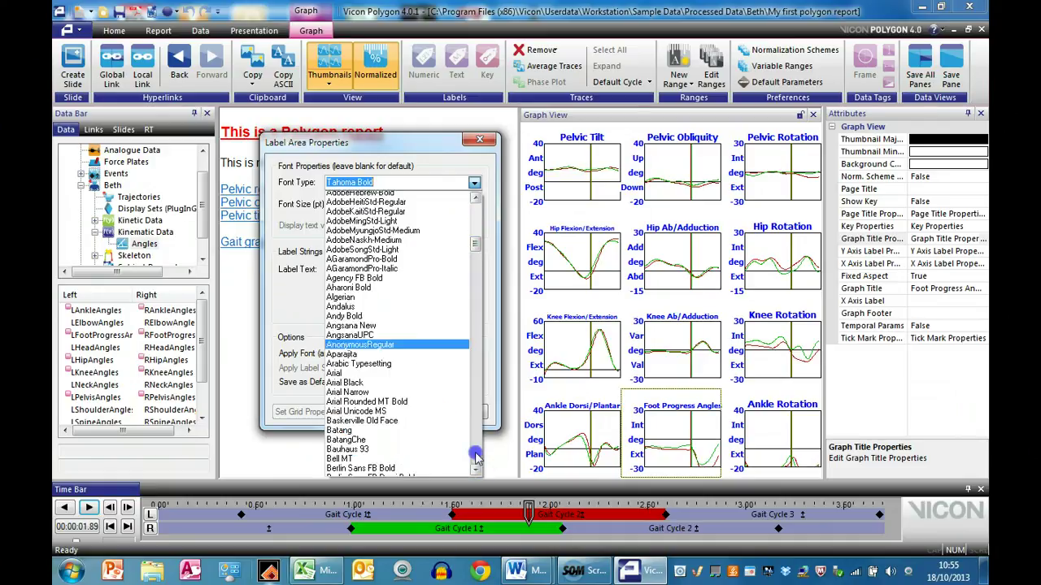
{"action": "left_click", "coordinate": [335, 205]}
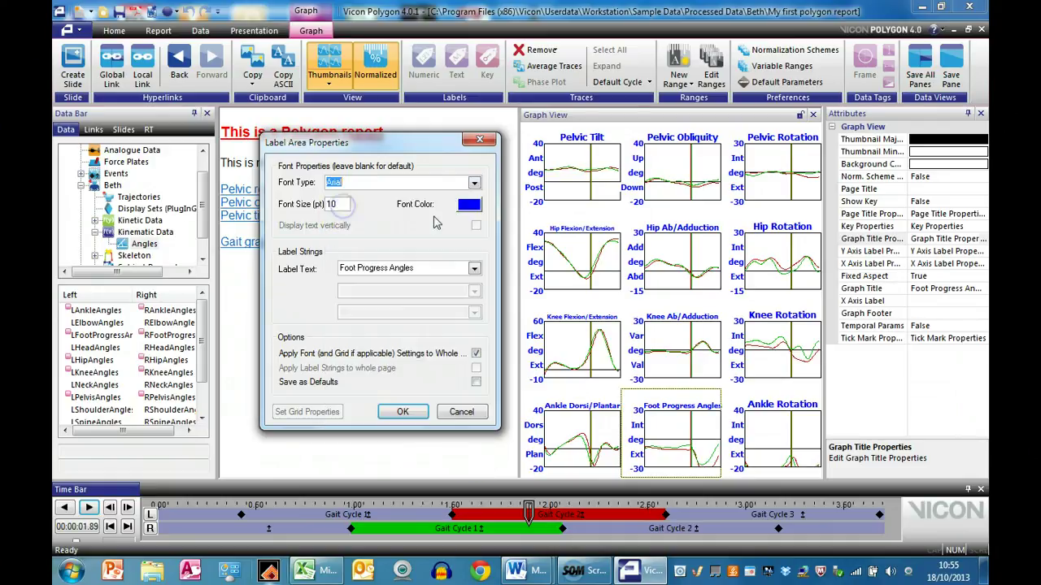
Step: Set the graph titles to 8 pt and black, and apply the font settings to all graphs on the page
{"action": "double_click", "coordinate": [332, 204]}
{"action": "type", "text": "8"}
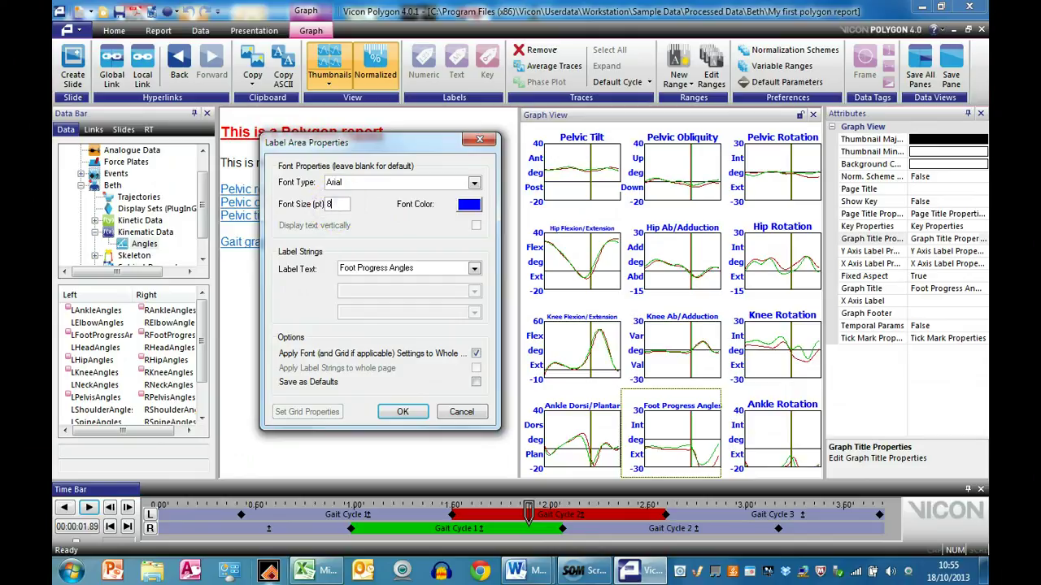
{"action": "left_click", "coordinate": [469, 204]}
{"action": "left_click", "coordinate": [313, 284]}
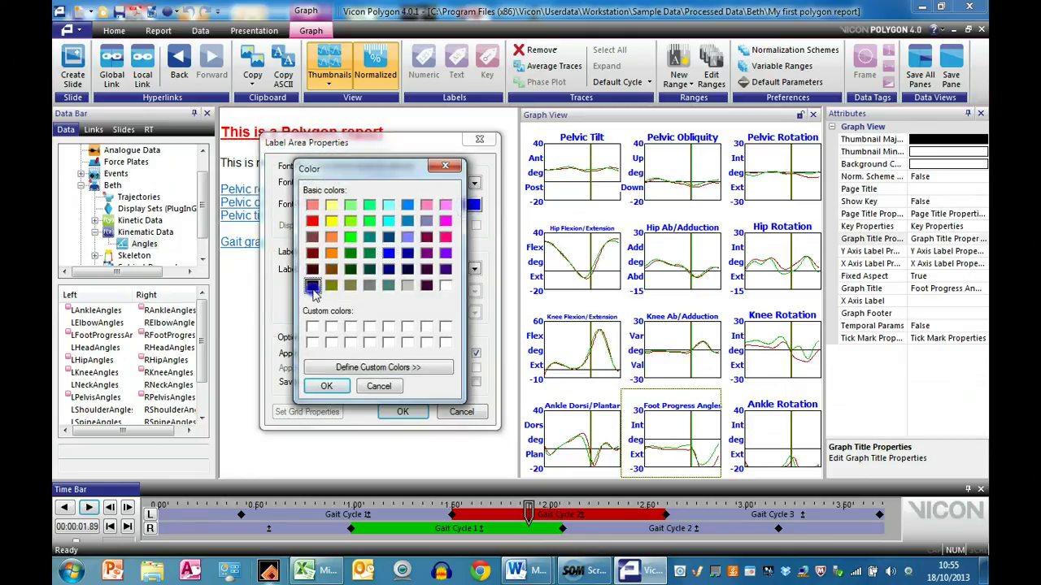
{"action": "left_click", "coordinate": [326, 386]}
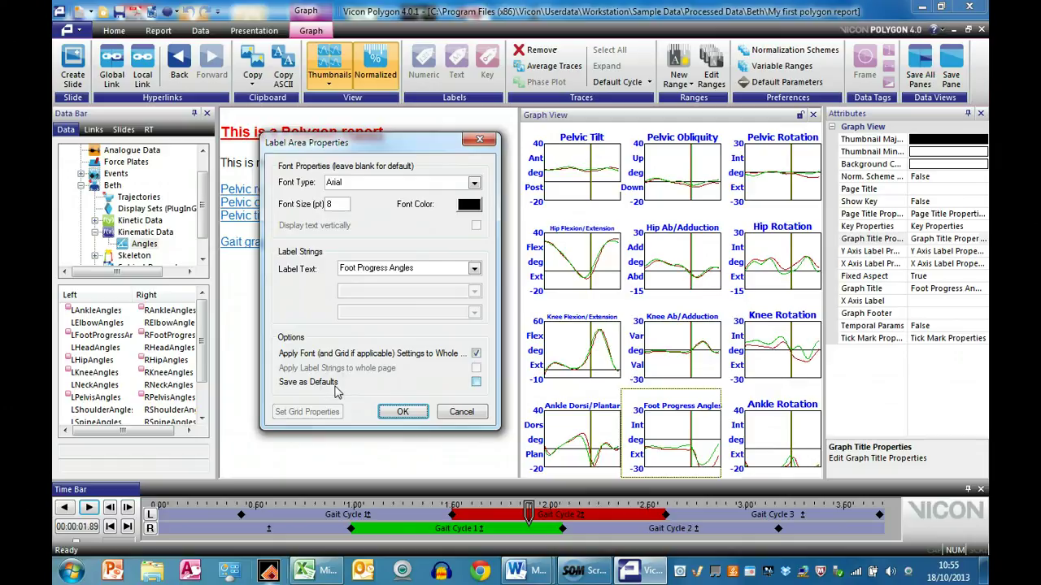
{"action": "left_click", "coordinate": [417, 269]}
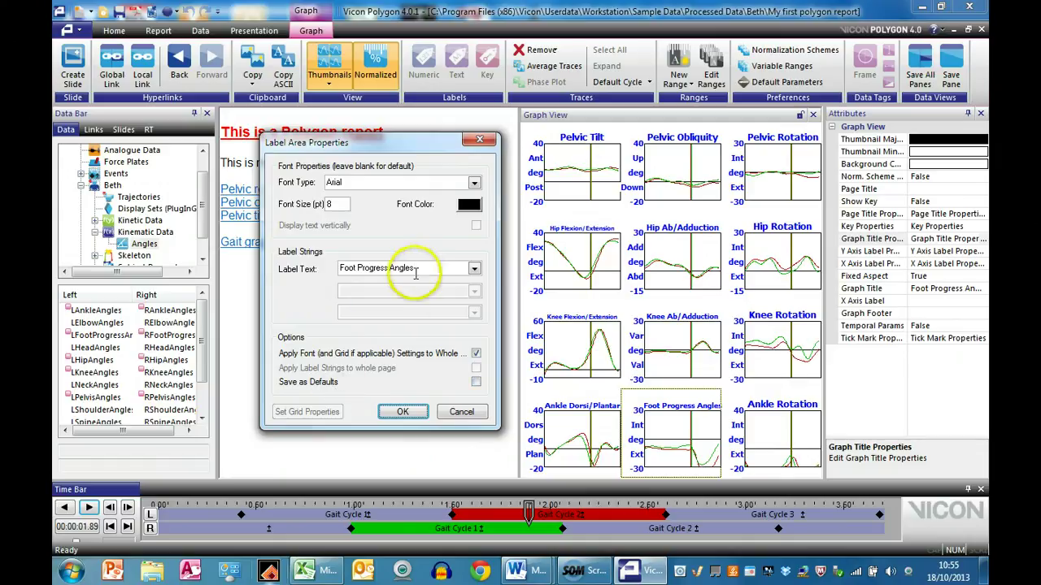
{"action": "left_click", "coordinate": [402, 413]}
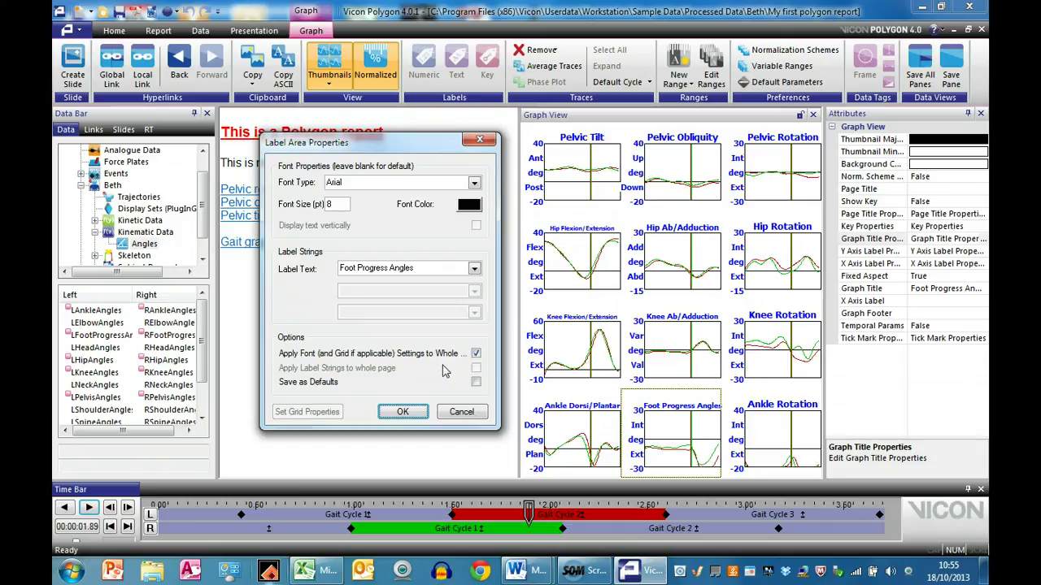
{"action": "left_click", "coordinate": [402, 412]}
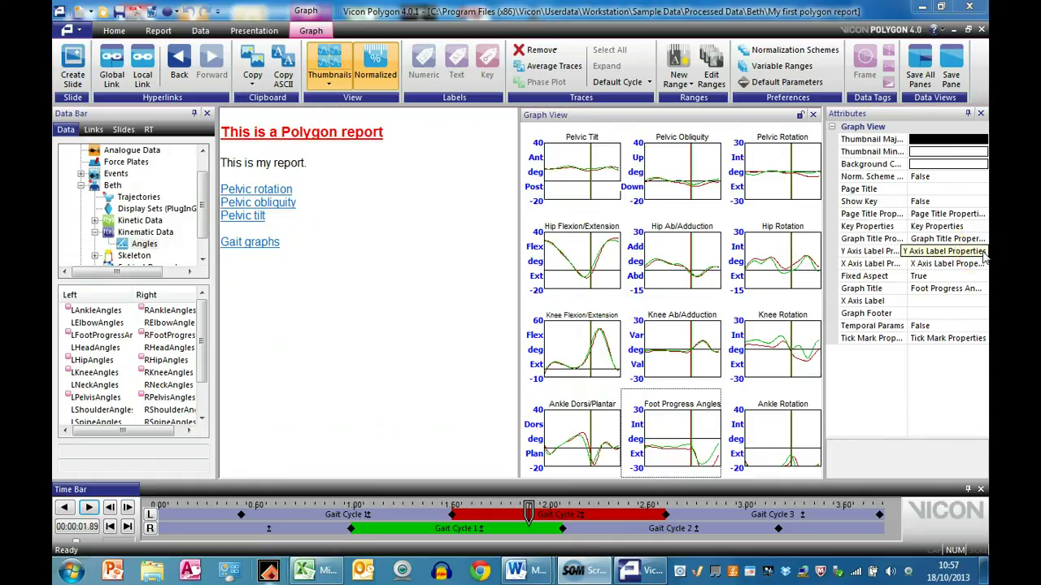
Step: Open the Y axis label properties and set the label font to Arial
{"action": "left_click", "coordinate": [984, 252]}
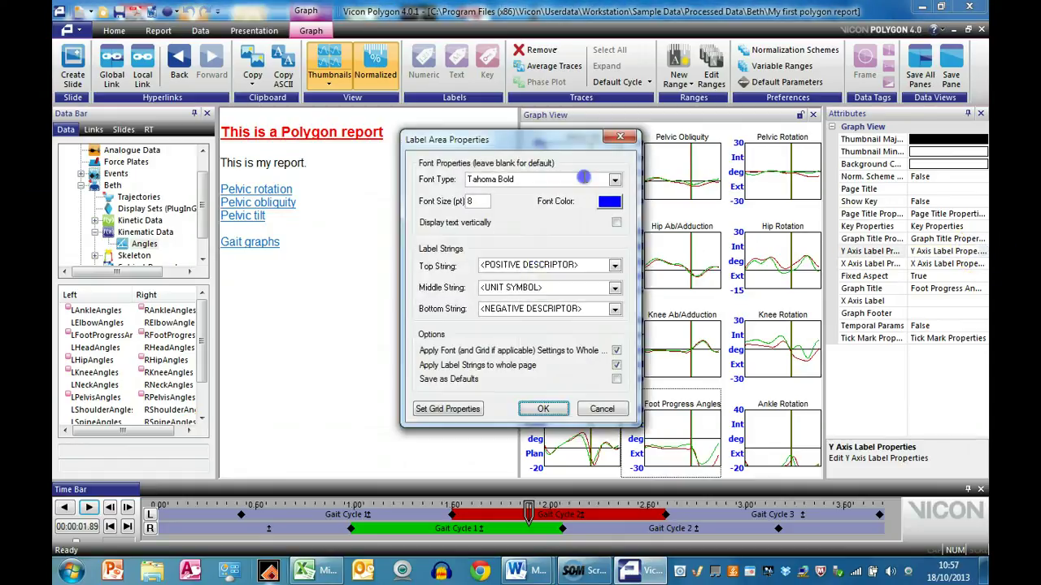
{"action": "left_click_drag", "start_coordinate": [563, 142], "coordinate": [417, 143]}
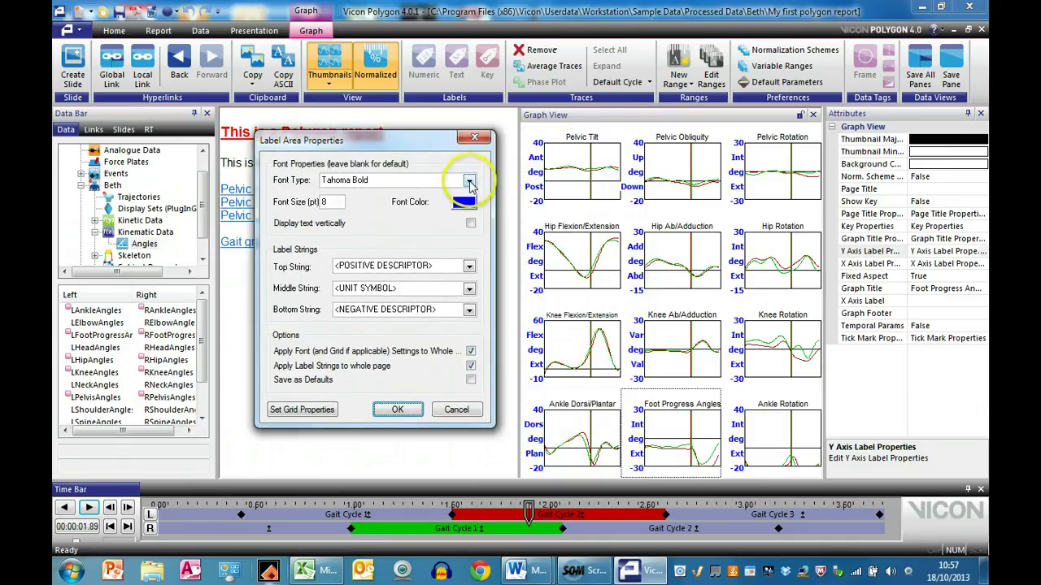
{"action": "left_click", "coordinate": [470, 181]}
{"action": "left_click_drag", "start_coordinate": [470, 209], "coordinate": [469, 226]}
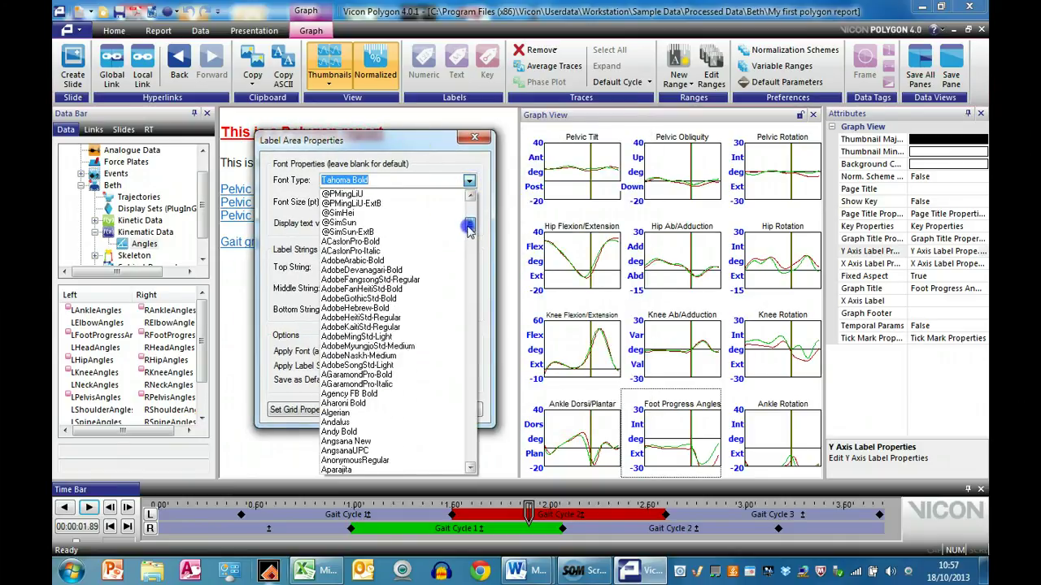
{"action": "left_click", "coordinate": [470, 441]}
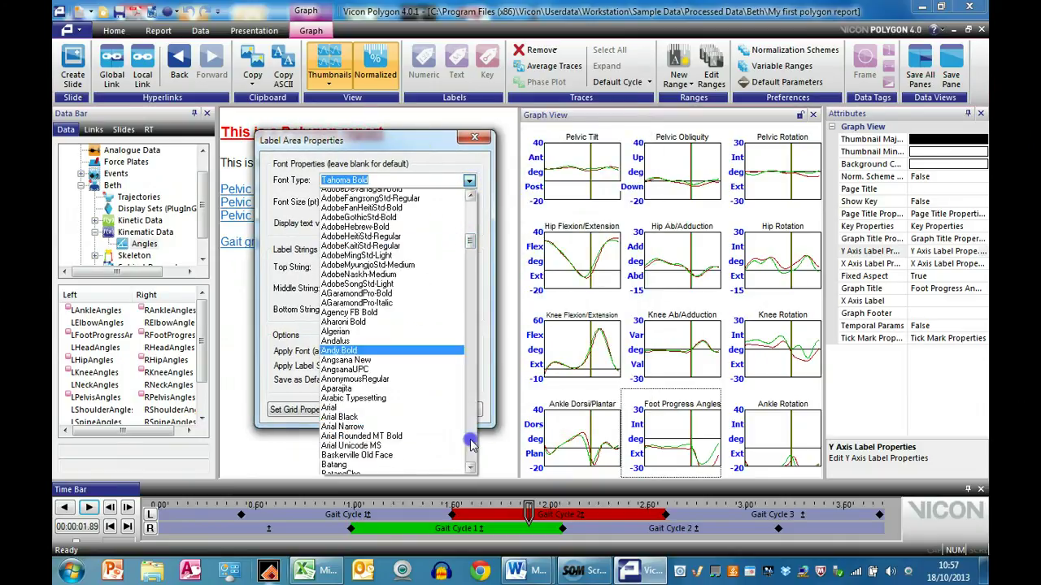
{"action": "left_click", "coordinate": [333, 212]}
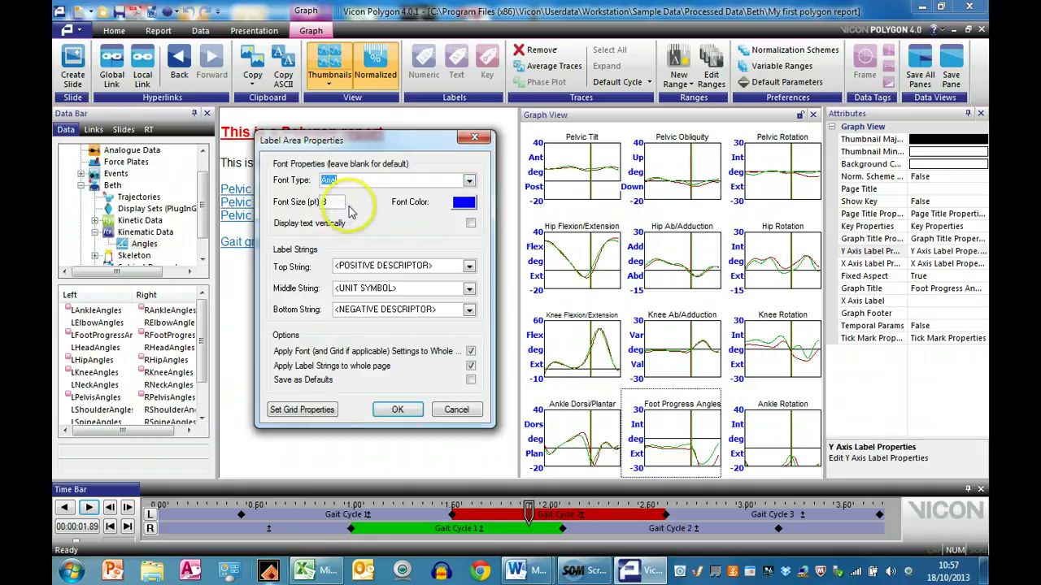
Step: Set the Y axis labels to 6 pt and dark purple, keep the positive descriptor as top string, and apply the settings
{"action": "double_click", "coordinate": [323, 202]}
{"action": "type", "text": "6"}
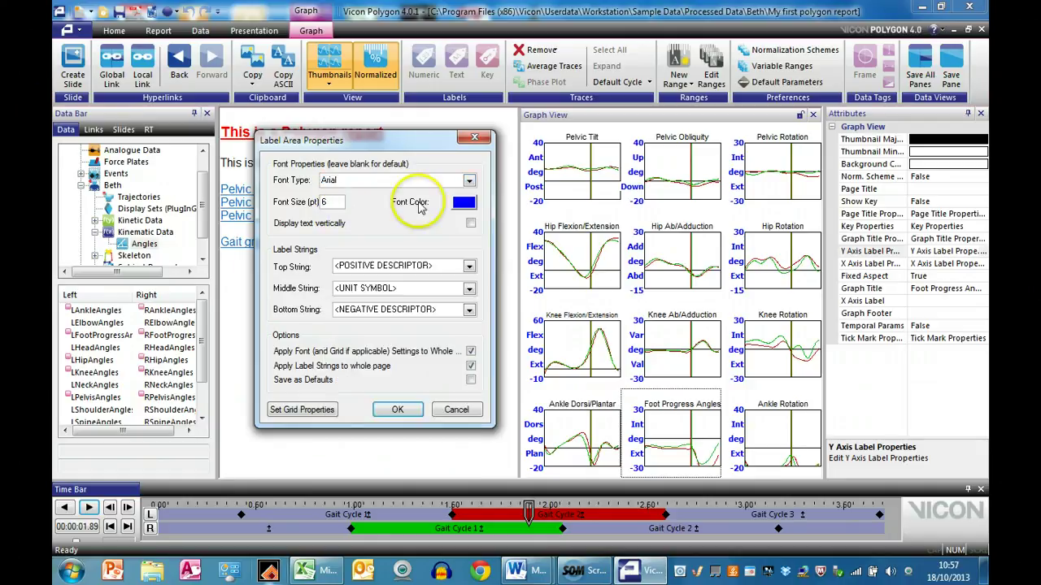
{"action": "left_click", "coordinate": [463, 201]}
{"action": "left_click", "coordinate": [423, 284]}
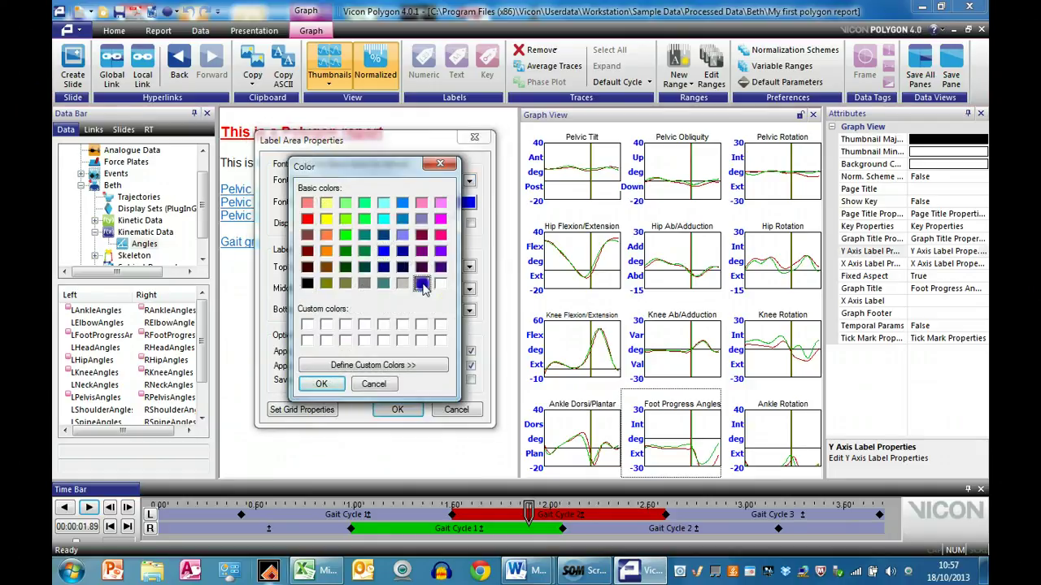
{"action": "left_click", "coordinate": [318, 385]}
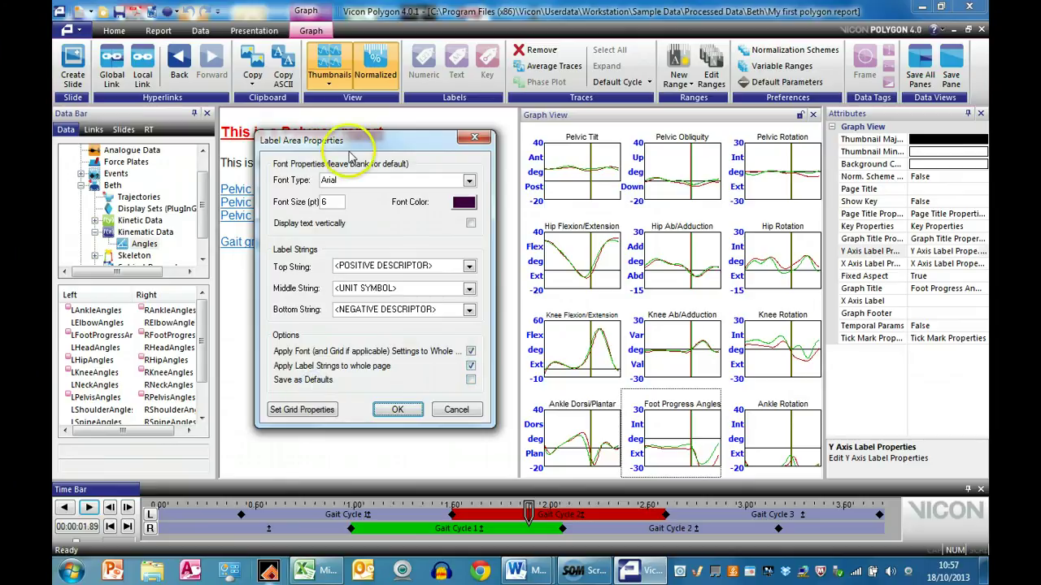
{"action": "left_click_drag", "start_coordinate": [387, 140], "coordinate": [342, 120]}
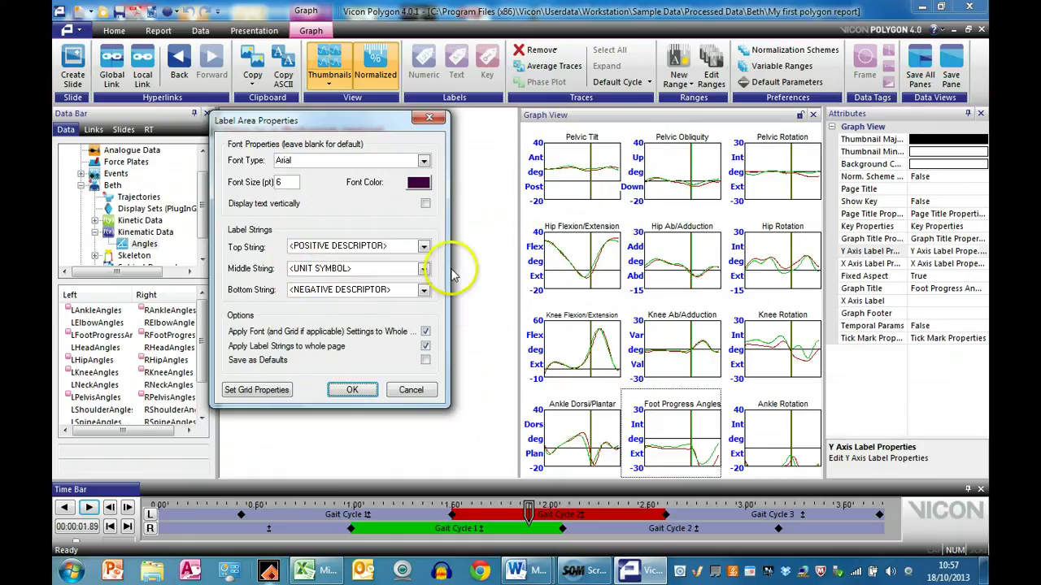
{"action": "left_click", "coordinate": [424, 246]}
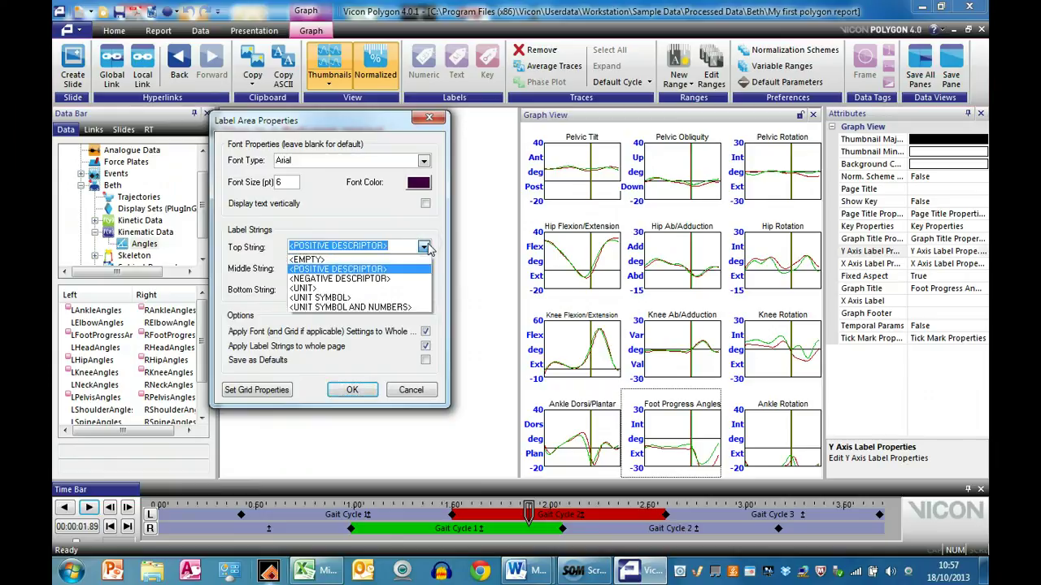
{"action": "left_click", "coordinate": [424, 247]}
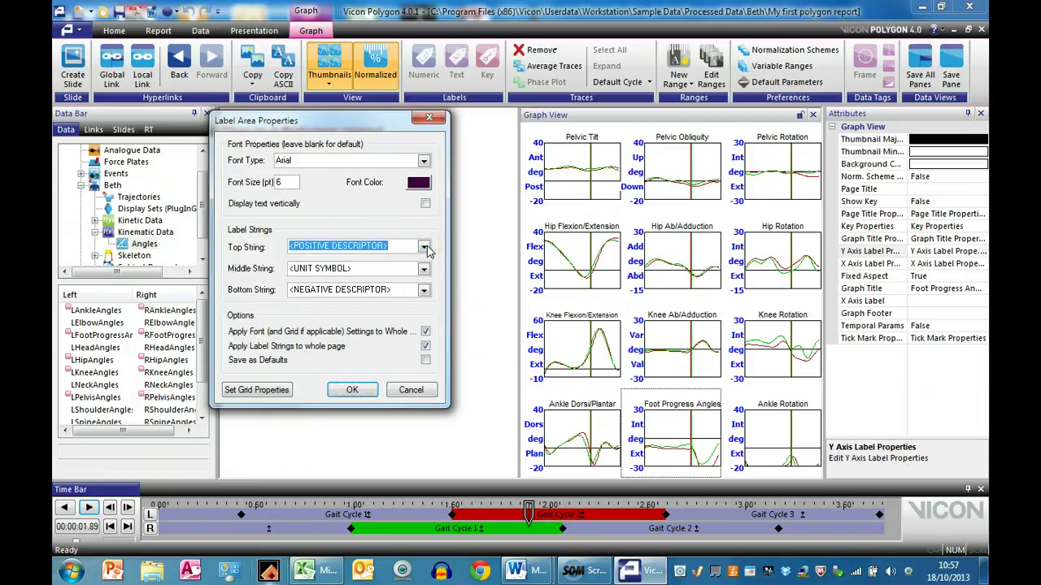
{"action": "left_click", "coordinate": [352, 391]}
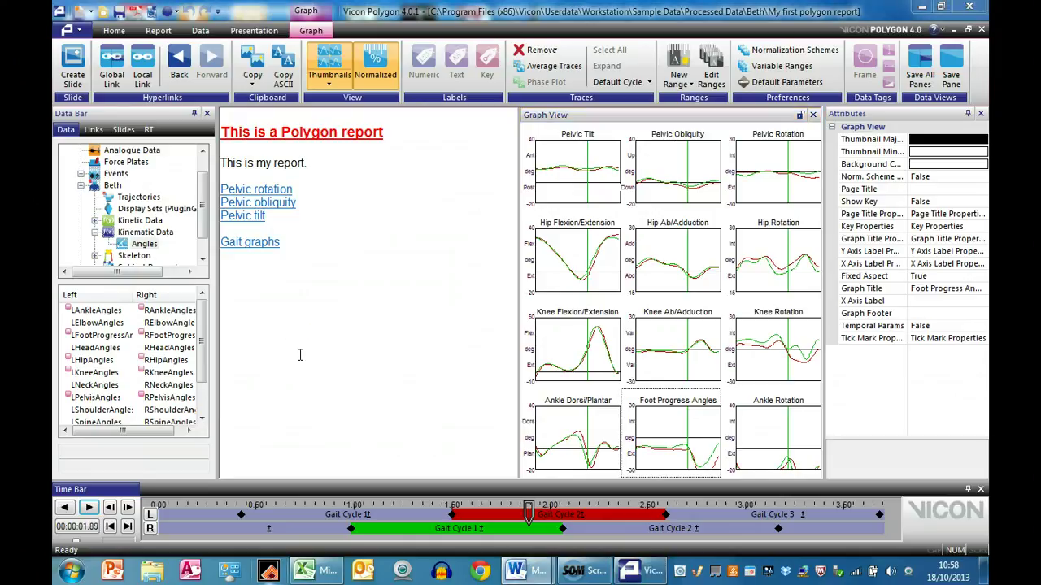
Step: Replace the Gait graphs link with the current pane layout, using the keyword "Gait graphs" for its text position
{"action": "right_click", "coordinate": [255, 246]}
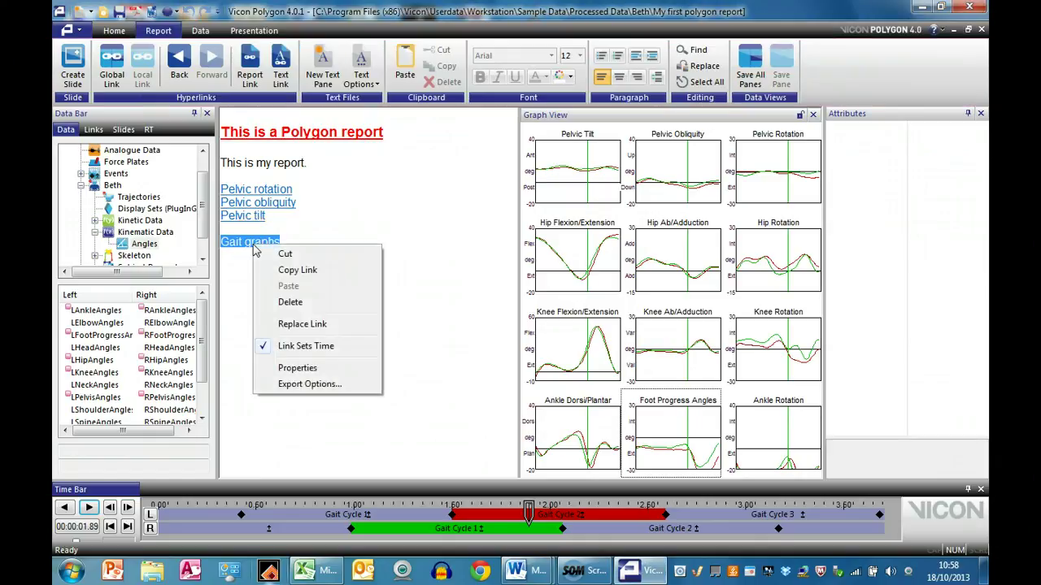
{"action": "left_click", "coordinate": [295, 324]}
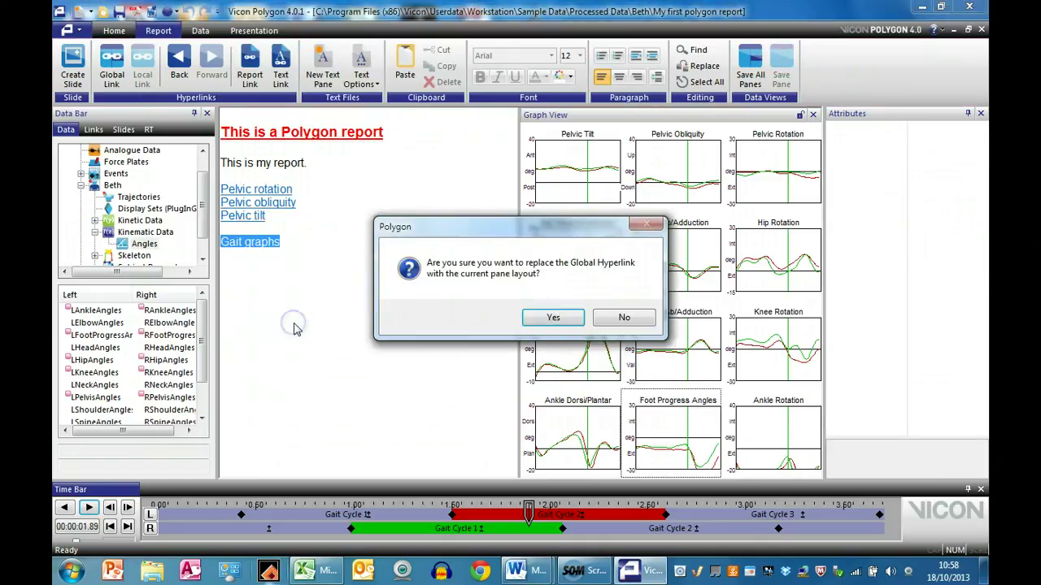
{"action": "left_click", "coordinate": [550, 323]}
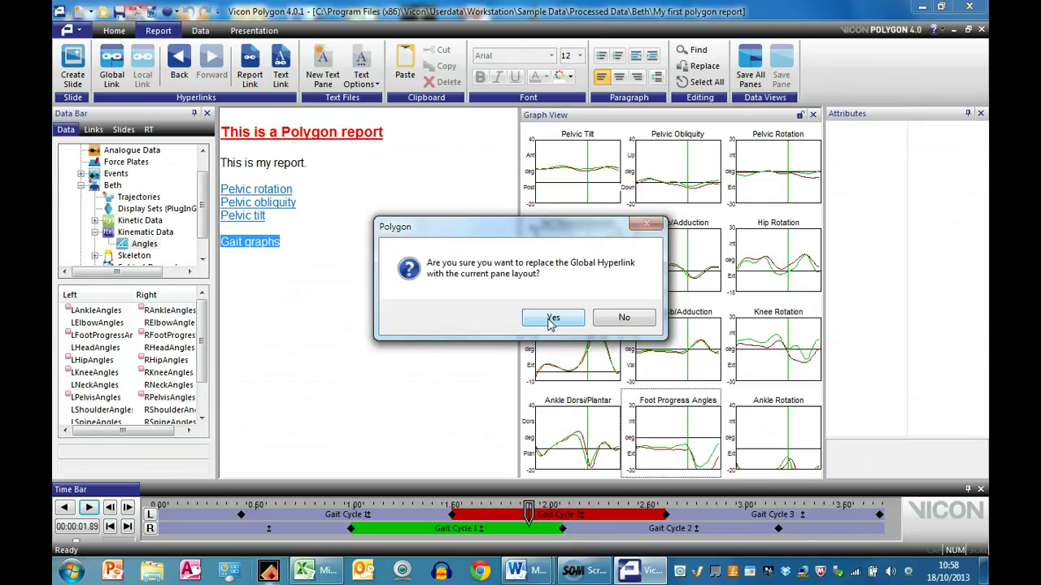
{"action": "left_click", "coordinate": [550, 322]}
{"action": "left_click", "coordinate": [529, 324]}
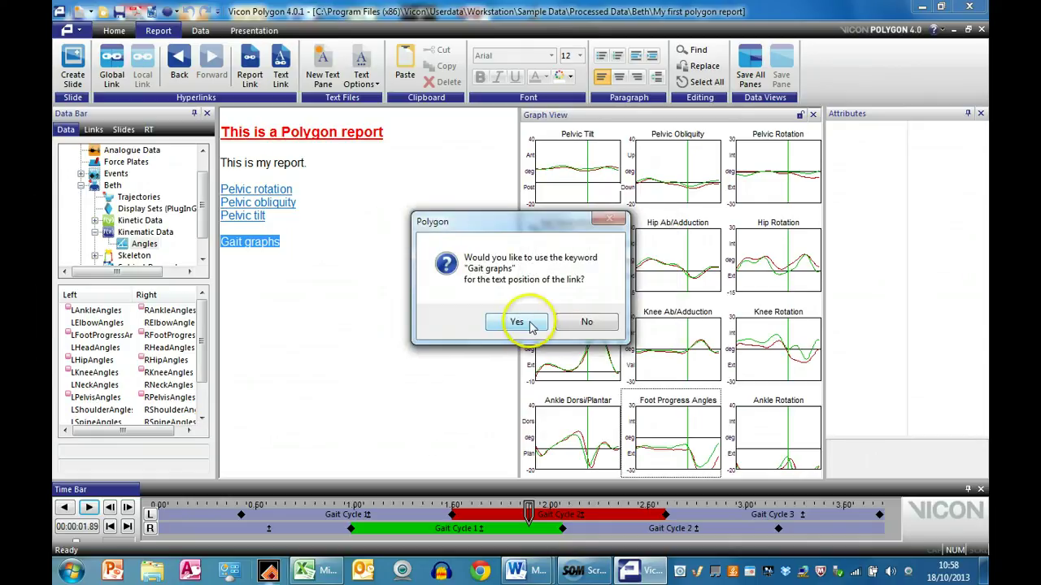
Step: Test the Pelvic tilt link, and return to the reformatted thumbnails through the Gait graphs link
{"action": "left_click", "coordinate": [256, 224]}
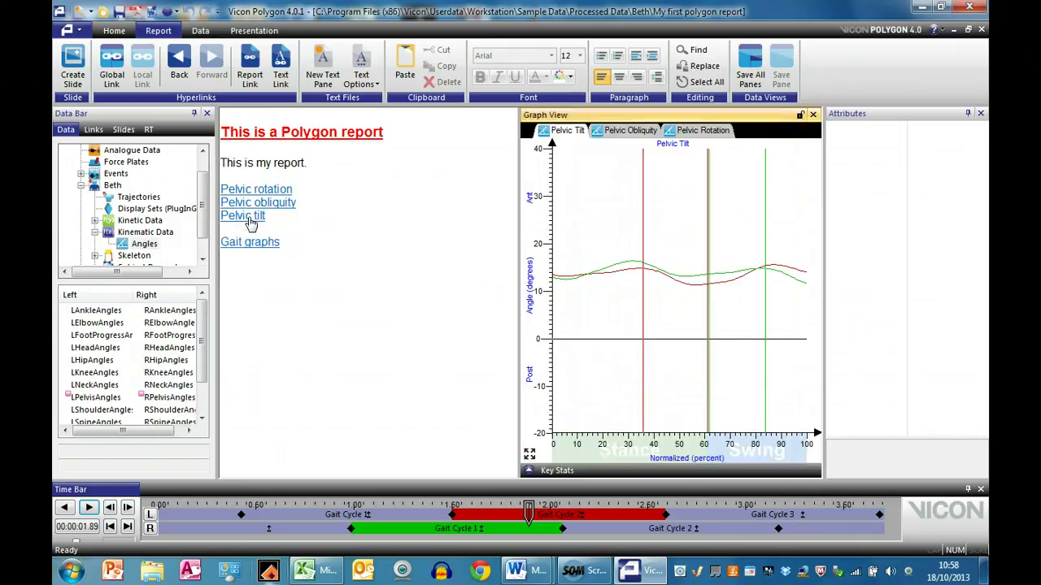
{"action": "left_click", "coordinate": [248, 244]}
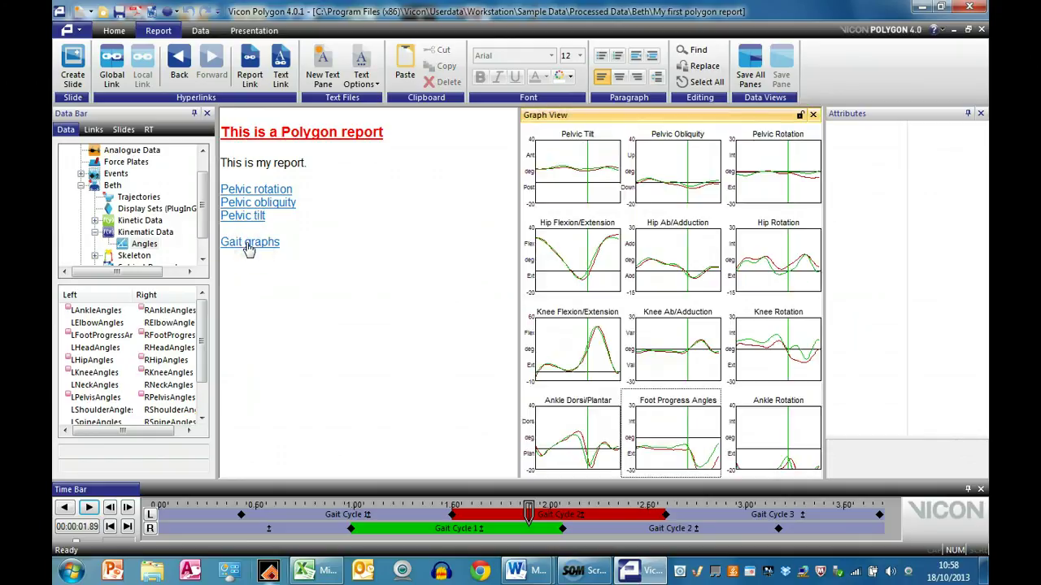
{"action": "left_click", "coordinate": [347, 365]}
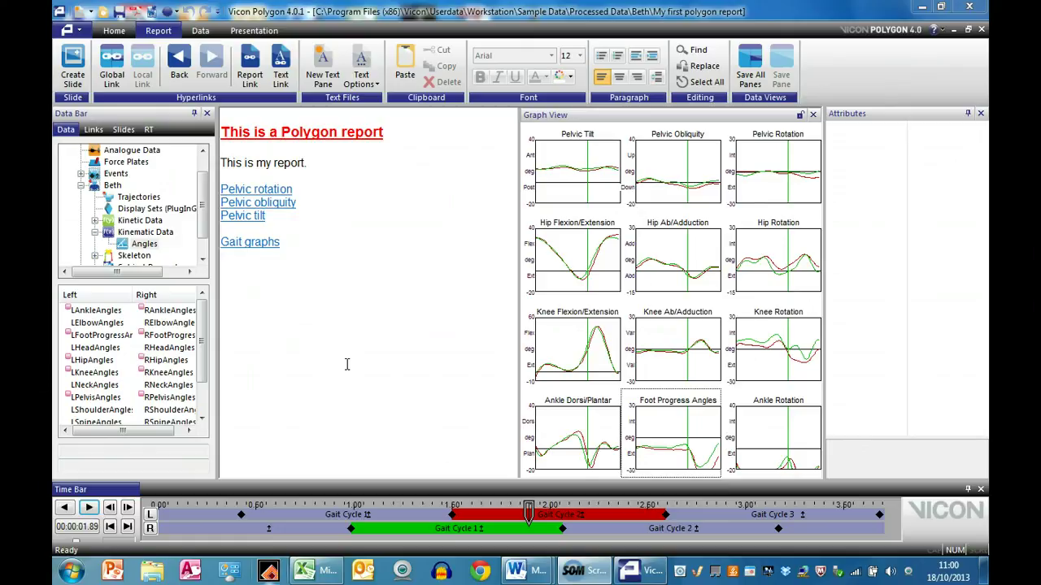
Step: Collapse the Normal Gait 3 trial in the data tree
{"action": "left_click", "coordinate": [238, 228]}
{"action": "left_click_drag", "start_coordinate": [209, 223], "coordinate": [202, 178]}
{"action": "left_click", "coordinate": [68, 163]}
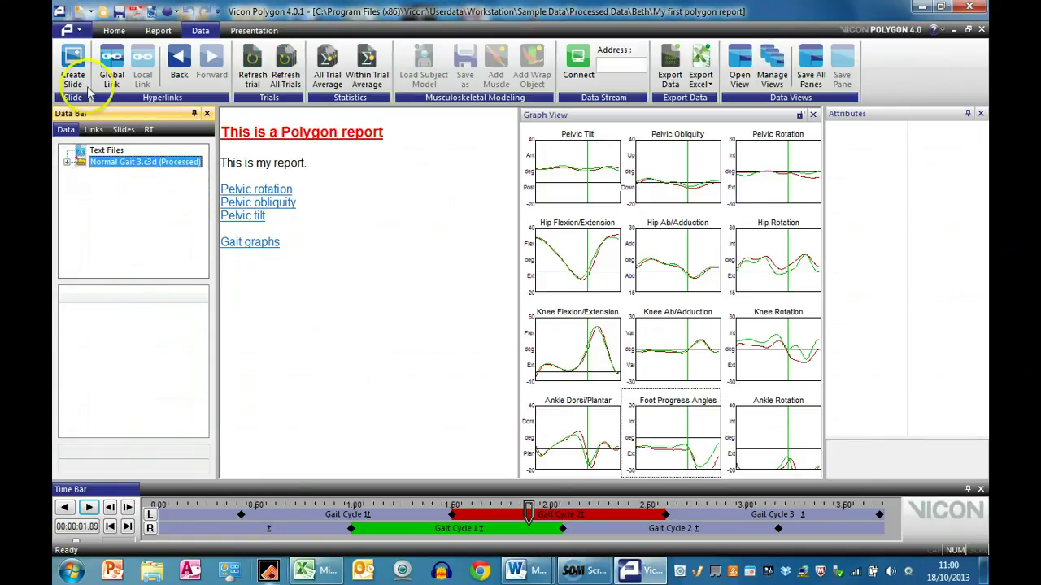
Step: Add the processed data of the Normal Gait 4 and Normal Gait 5 trials to the report through Data Management
{"action": "left_click", "coordinate": [113, 30]}
{"action": "left_click", "coordinate": [86, 62]}
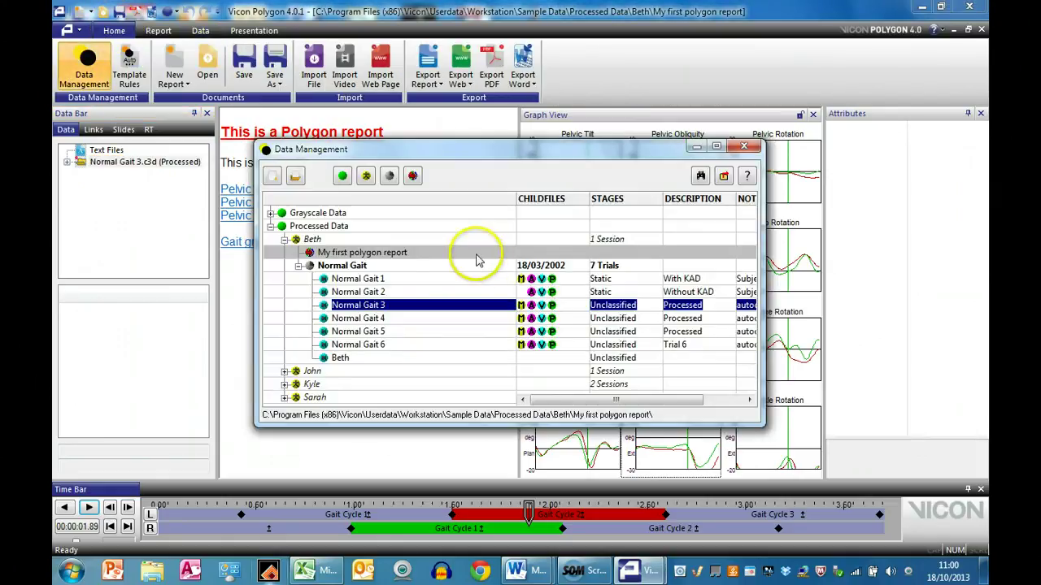
{"action": "left_click", "coordinate": [551, 319]}
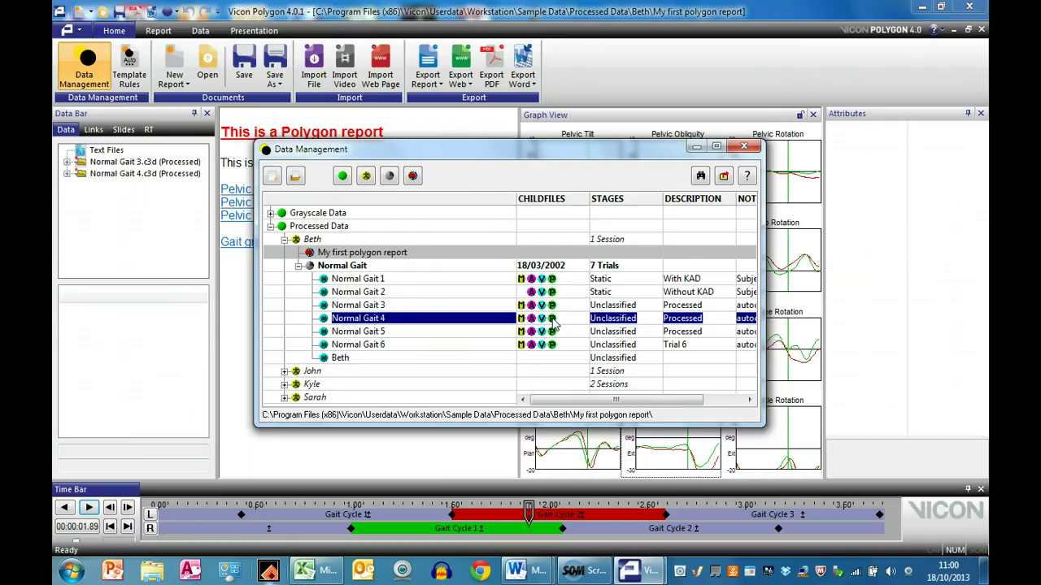
{"action": "left_click", "coordinate": [550, 337]}
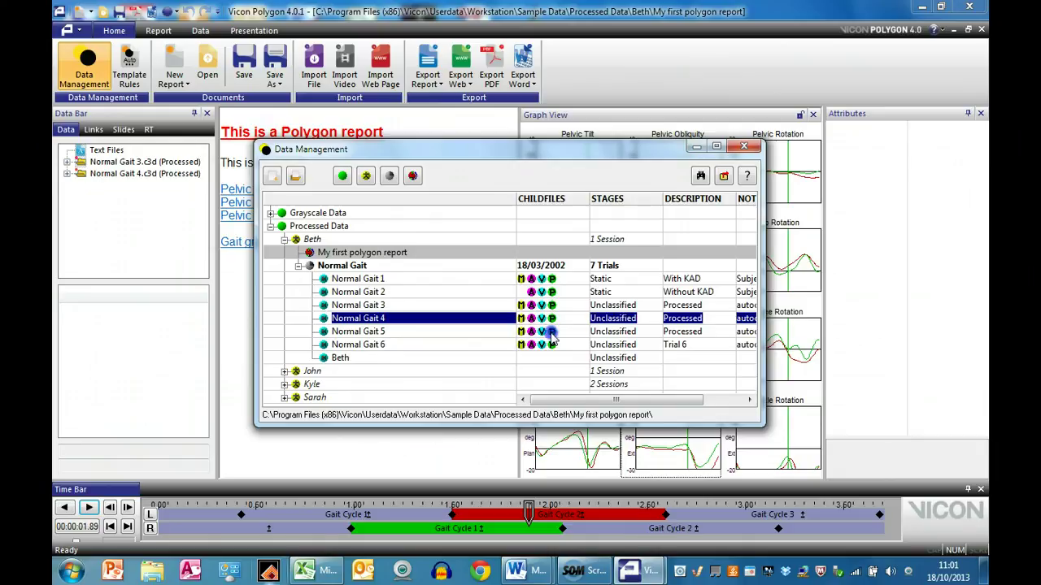
{"action": "left_click", "coordinate": [550, 332]}
{"action": "left_click", "coordinate": [742, 146]}
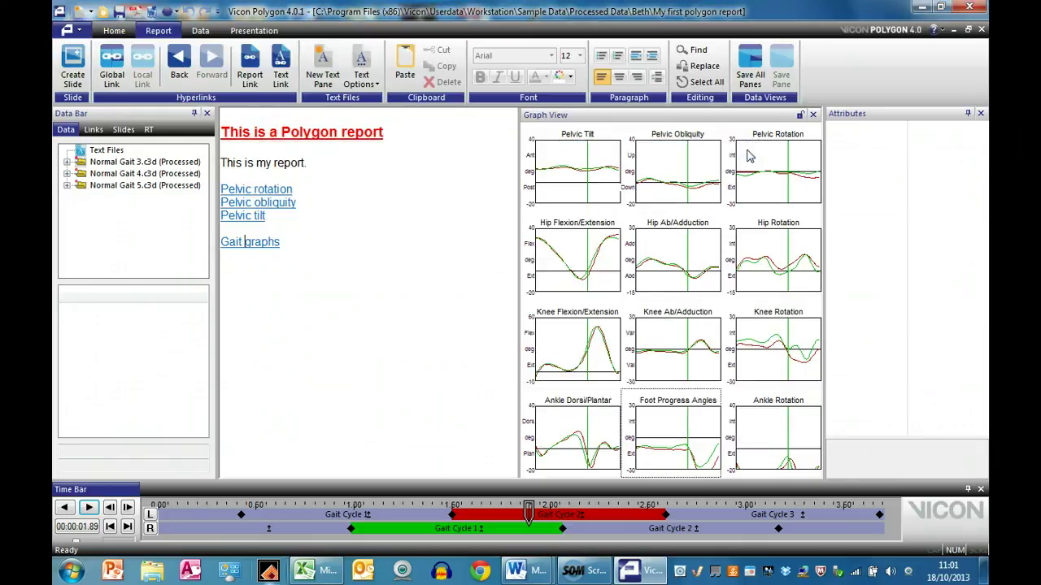
Step: Add the Normal Gait 4.c3d and Normal Gait 5.c3d variables to the kinematic graphs
{"action": "right_click", "coordinate": [152, 178]}
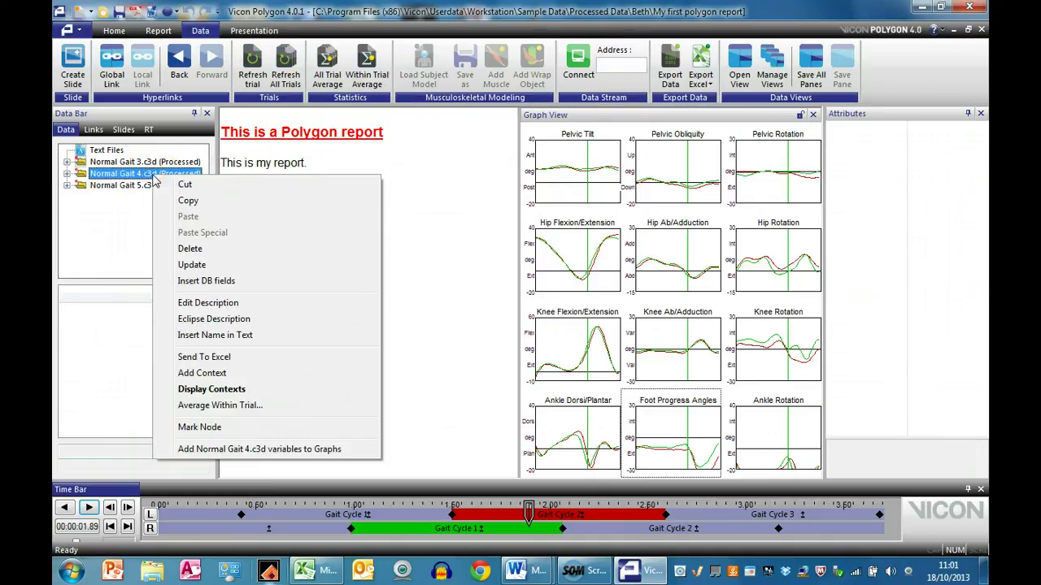
{"action": "left_click", "coordinate": [211, 450]}
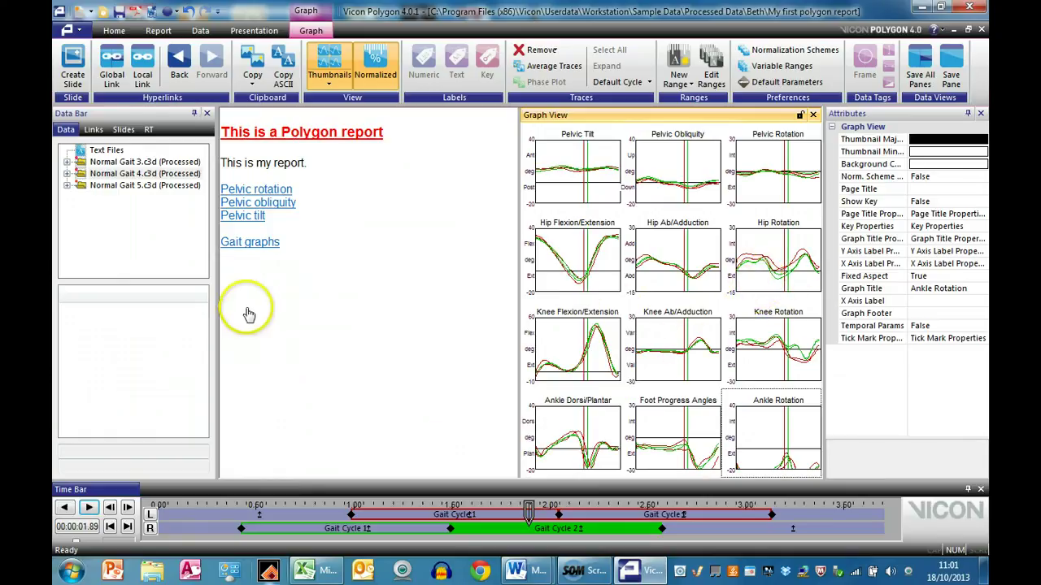
{"action": "left_click", "coordinate": [116, 186]}
{"action": "right_click", "coordinate": [116, 186]}
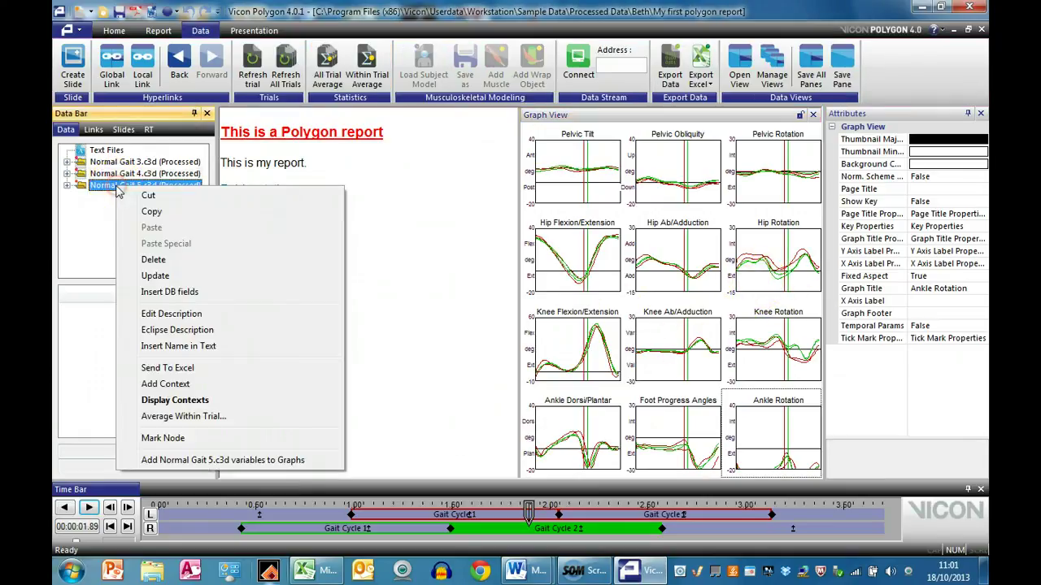
{"action": "left_click", "coordinate": [160, 460]}
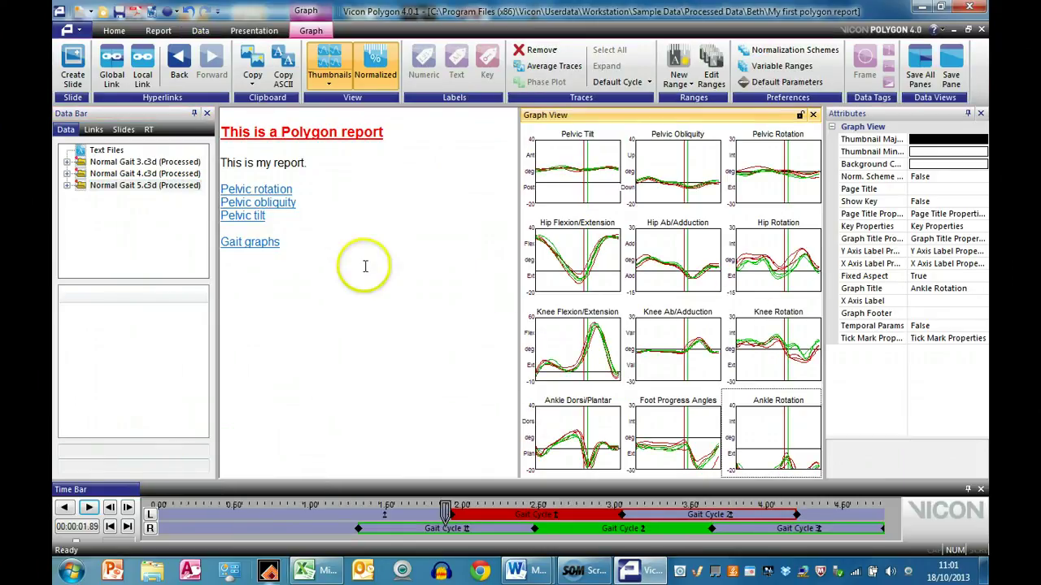
Step: Write "Three traces" below the Gait graphs link and make a global link to the current graphs, using keyword "hree traces"
{"action": "left_click", "coordinate": [295, 244]}
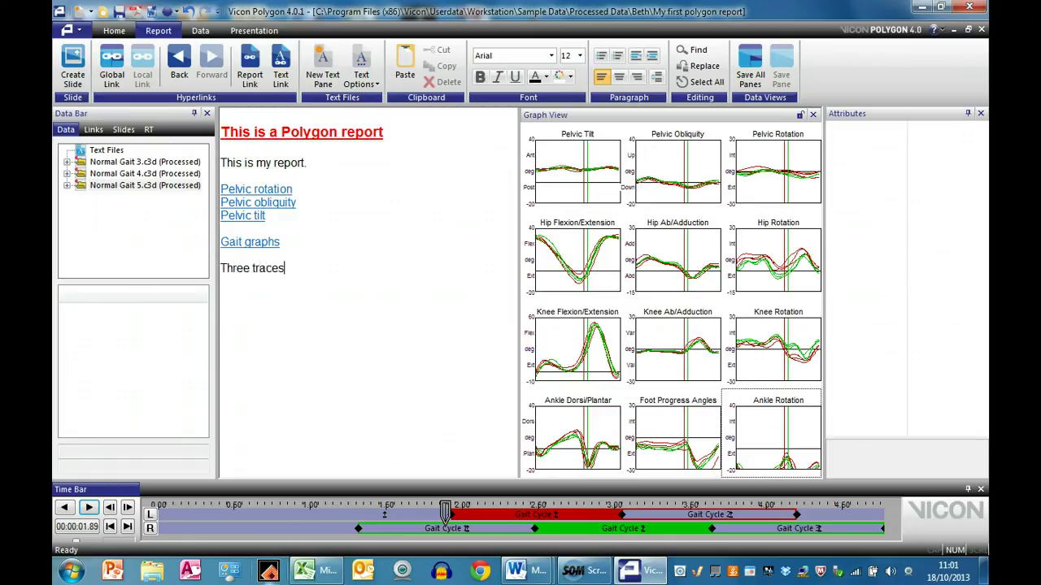
{"action": "left_click_drag", "start_coordinate": [295, 274], "coordinate": [225, 269]}
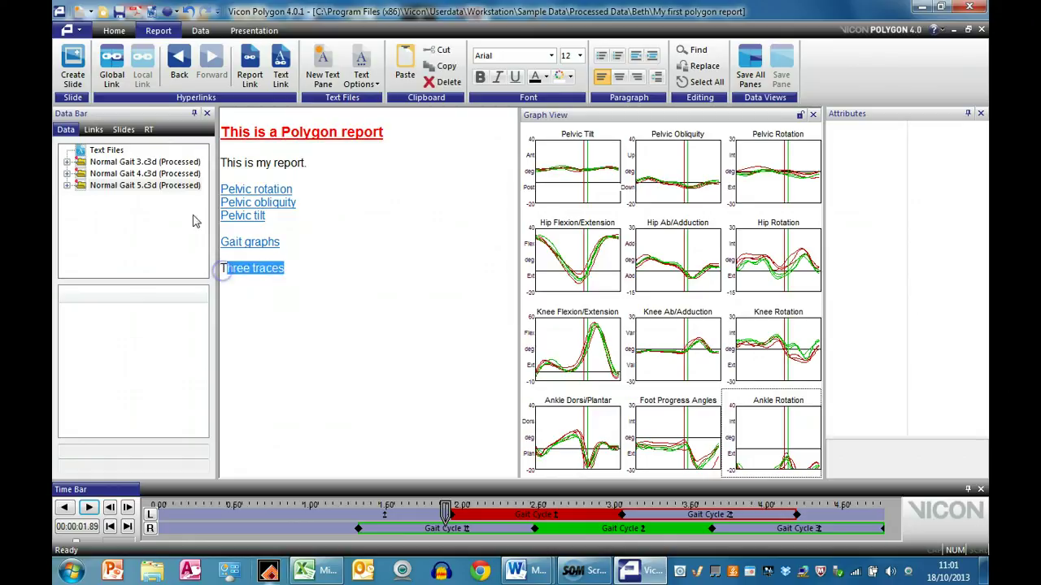
{"action": "left_click", "coordinate": [111, 65]}
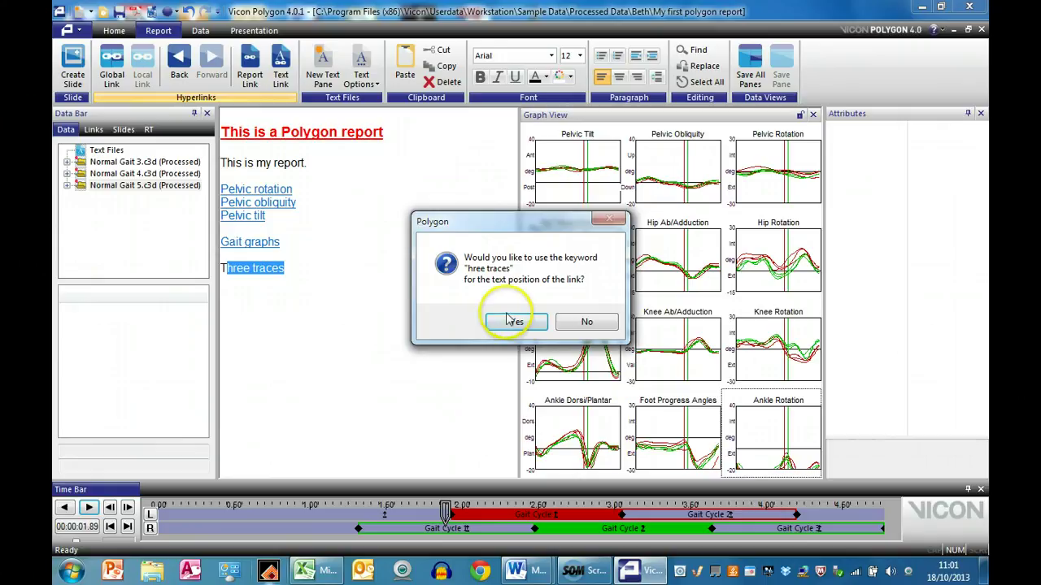
{"action": "left_click", "coordinate": [508, 319]}
Step: Extend the link to the whole phrase "Three traces" by retyping its capital T inside the link and deleting the stray letters
{"action": "left_click", "coordinate": [226, 272]}
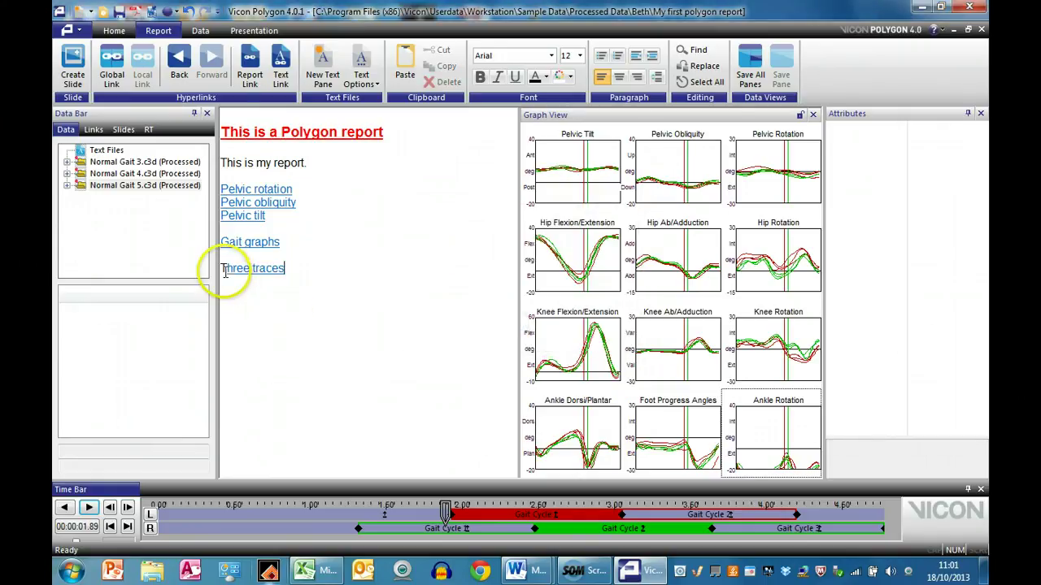
{"action": "left_click", "coordinate": [311, 300]}
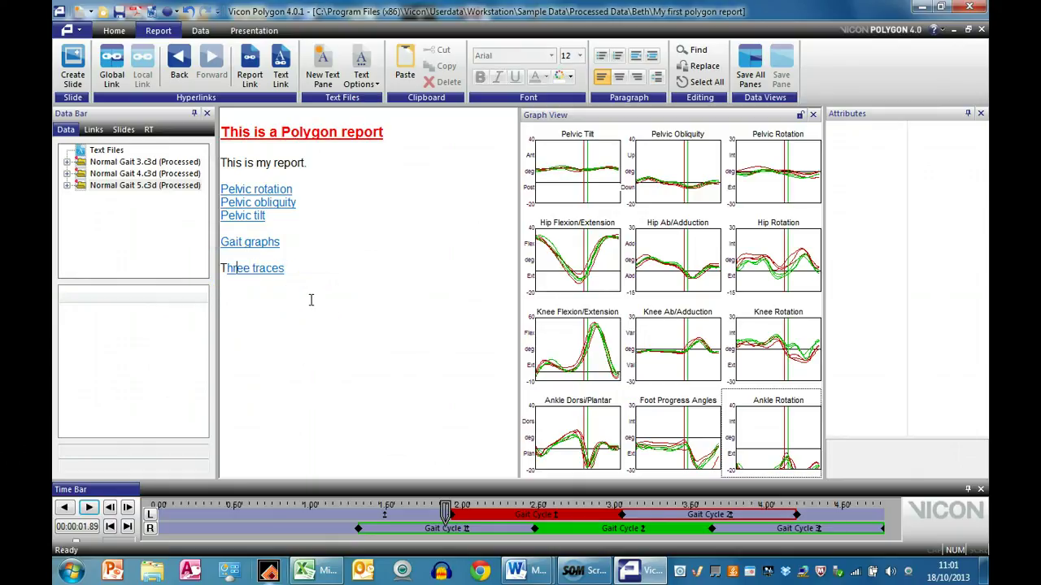
{"action": "key", "text": "Left"}
{"action": "type", "text": "T"}
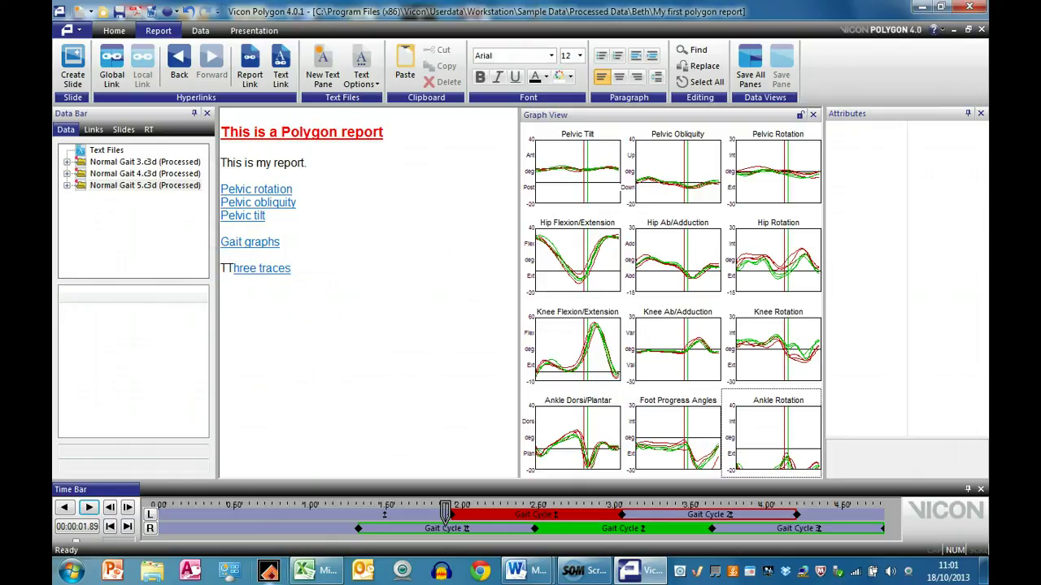
{"action": "type", "text": "hT"}
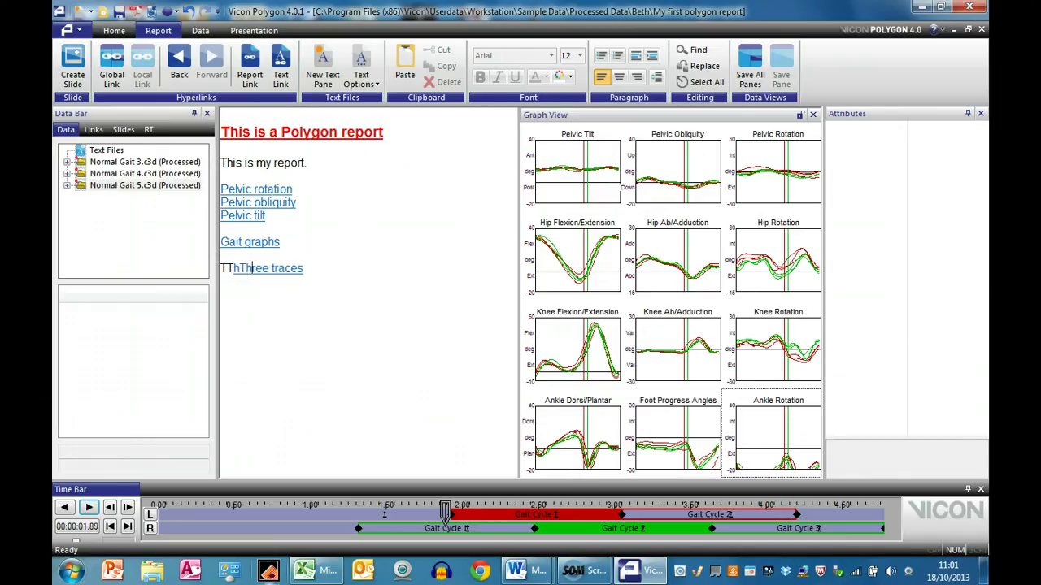
{"action": "key", "text": "BackSpace"}
{"action": "key", "text": "BackSpace"}
{"action": "key", "text": "BackSpace"}
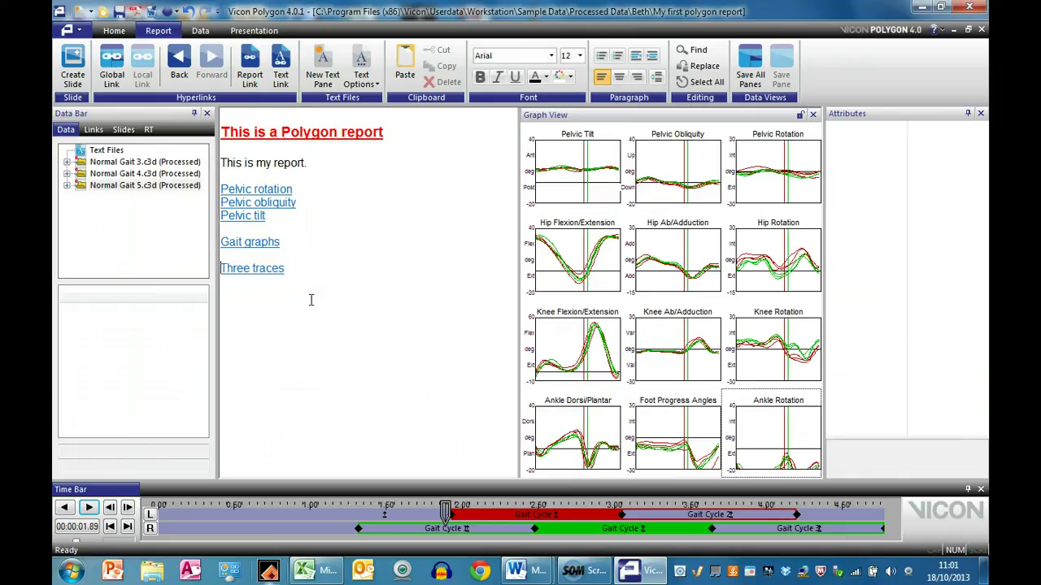
Step: Test the Gait graphs and Three traces links, and enlarge the Knee Flexion/Extension graph
{"action": "left_click", "coordinate": [269, 246]}
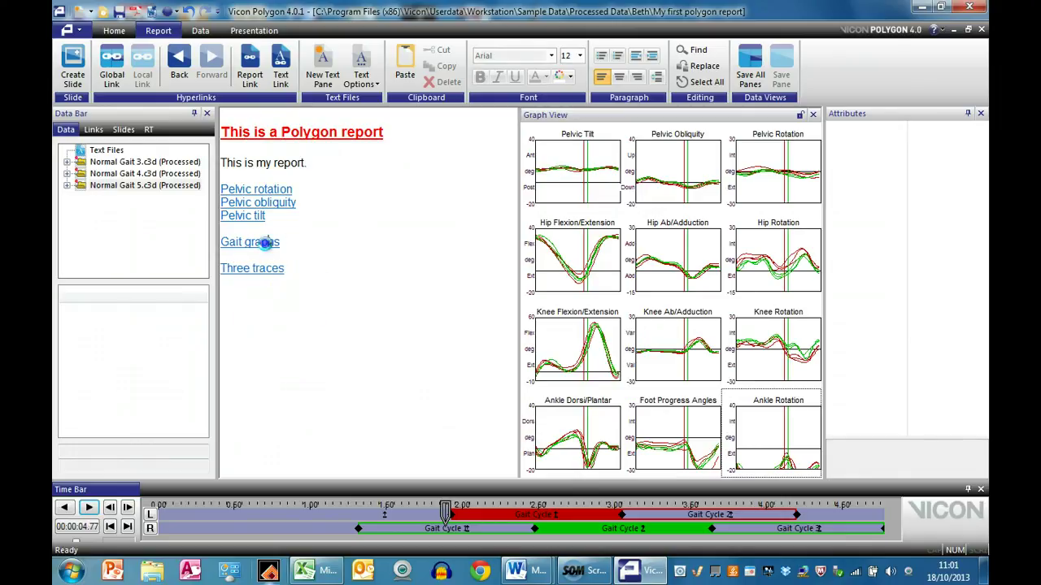
{"action": "left_click", "coordinate": [258, 272]}
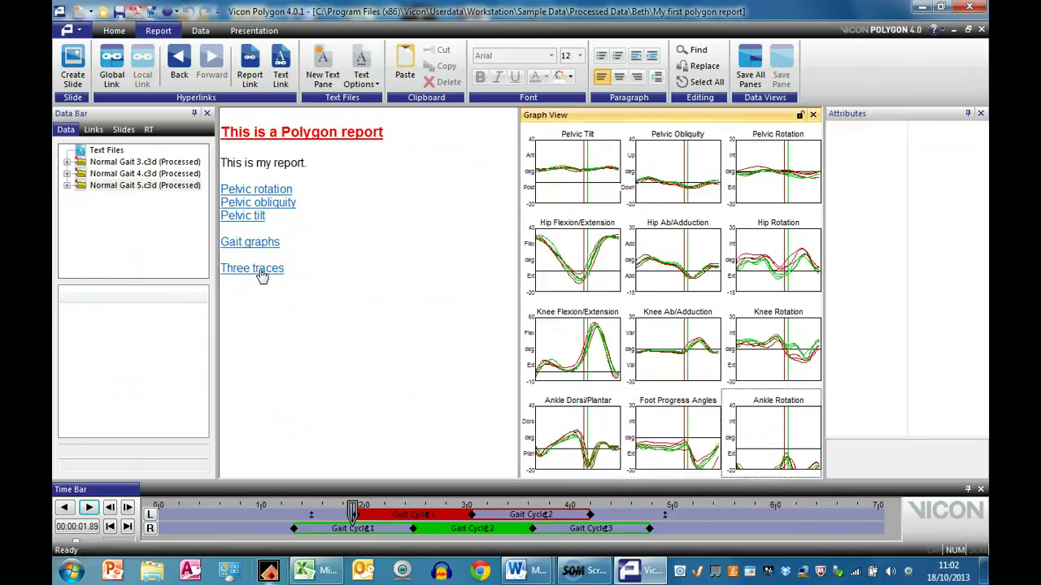
{"action": "left_click", "coordinate": [558, 348]}
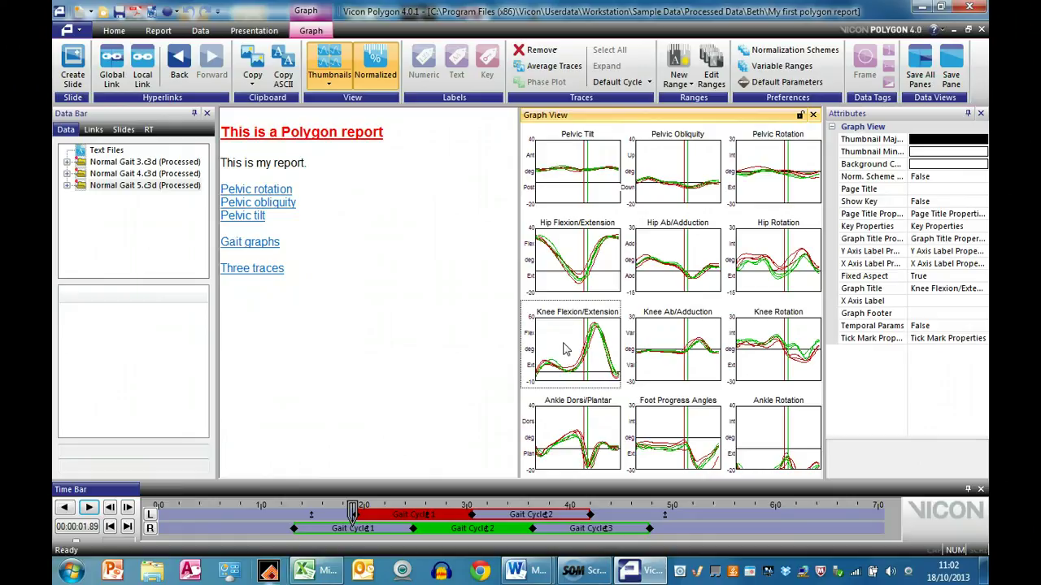
{"action": "double_click", "coordinate": [565, 347]}
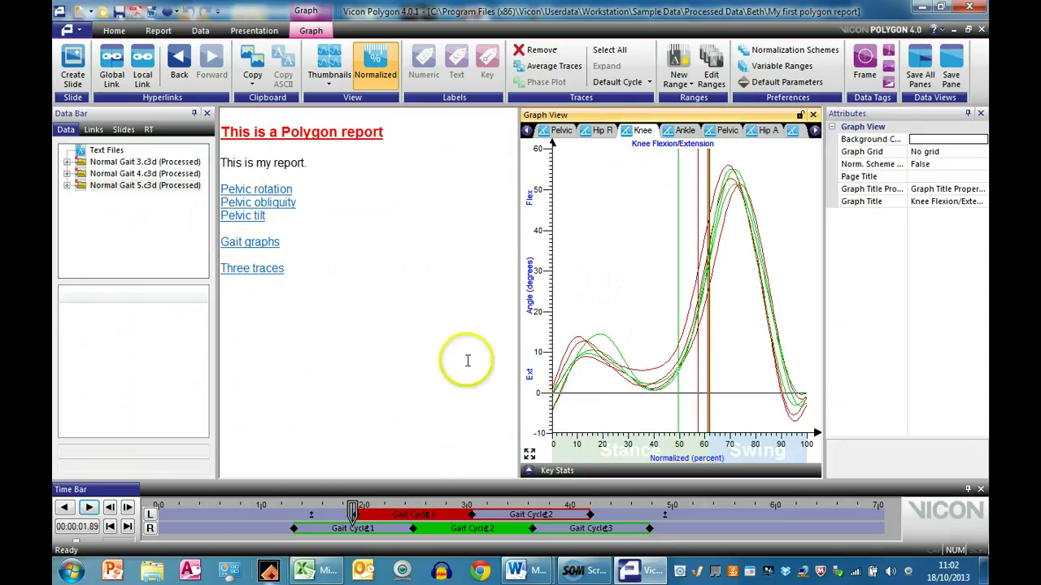
Step: Show the left and right events of Normal Gait 4 on the time bar and plot only Gait Cycle 2 for each side
{"action": "left_click", "coordinate": [67, 173]}
{"action": "left_click", "coordinate": [80, 220]}
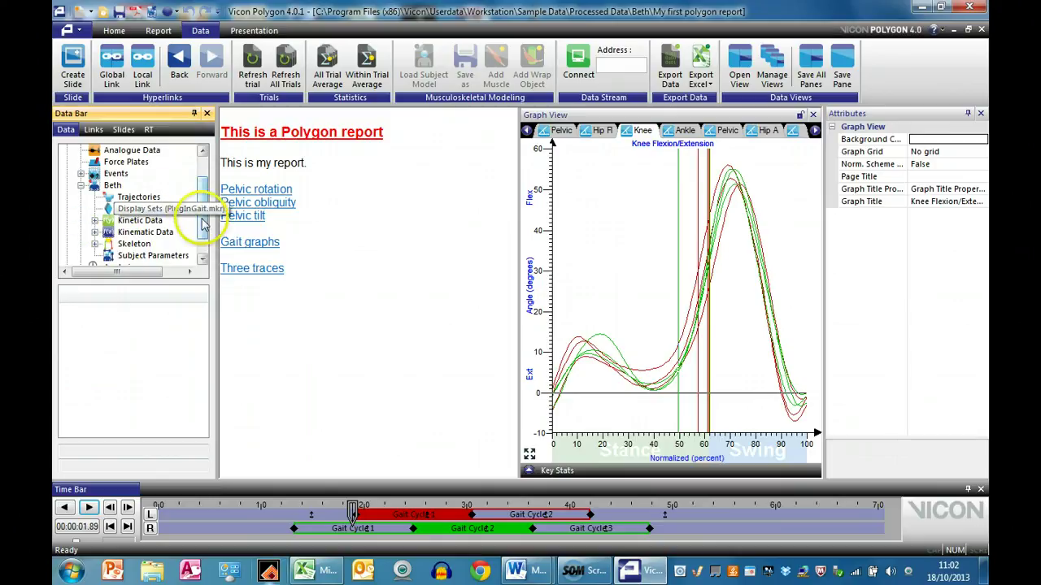
{"action": "mouse_move", "coordinate": [205, 221]}
{"action": "left_mouse_down"}
{"action": "mouse_move", "coordinate": [203, 235]}
{"action": "mouse_move", "coordinate": [200, 203]}
{"action": "left_mouse_up"}
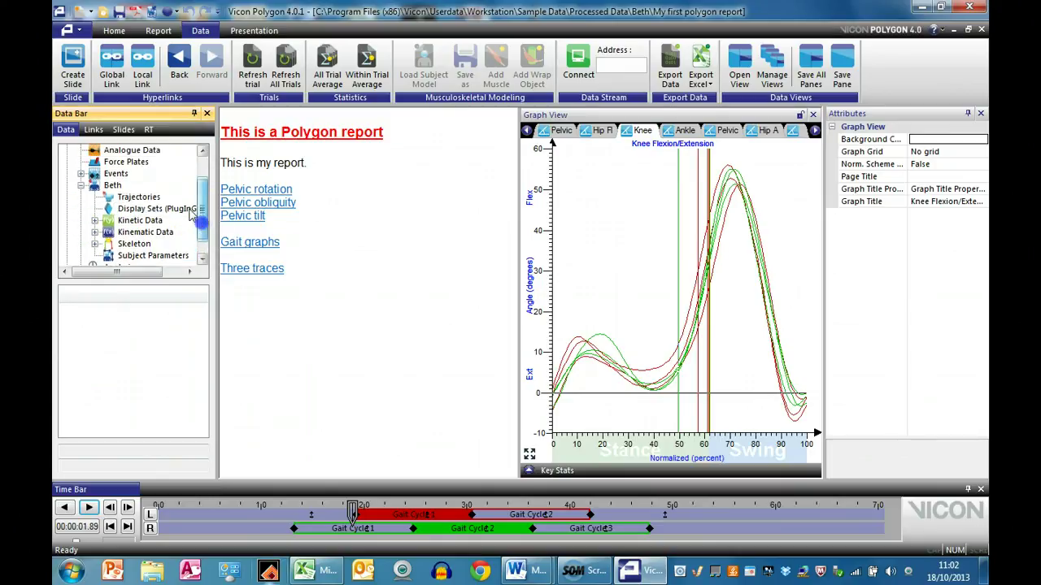
{"action": "left_click", "coordinate": [82, 174]}
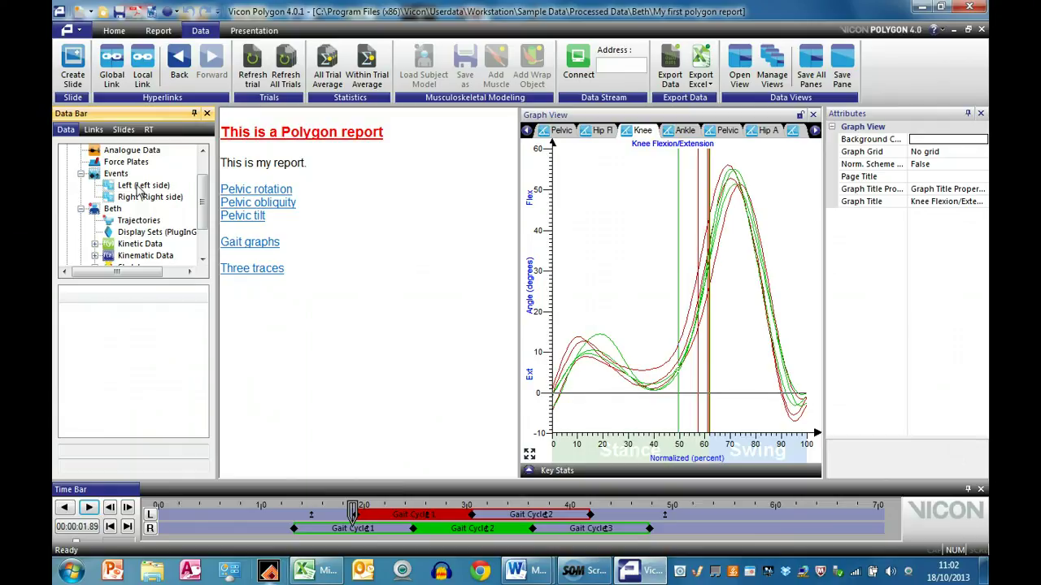
{"action": "left_click", "coordinate": [140, 186]}
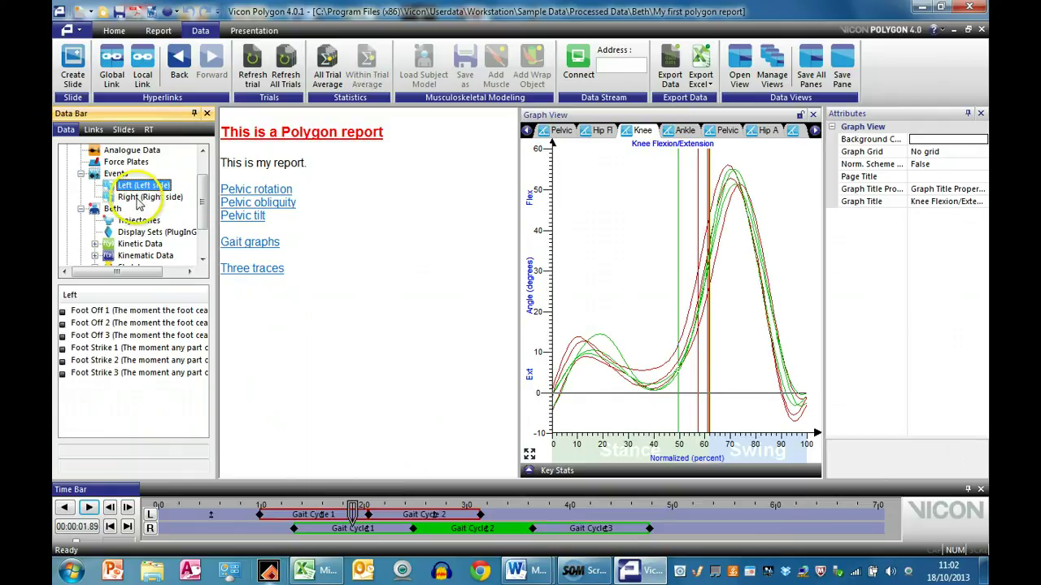
{"action": "left_click", "coordinate": [140, 197]}
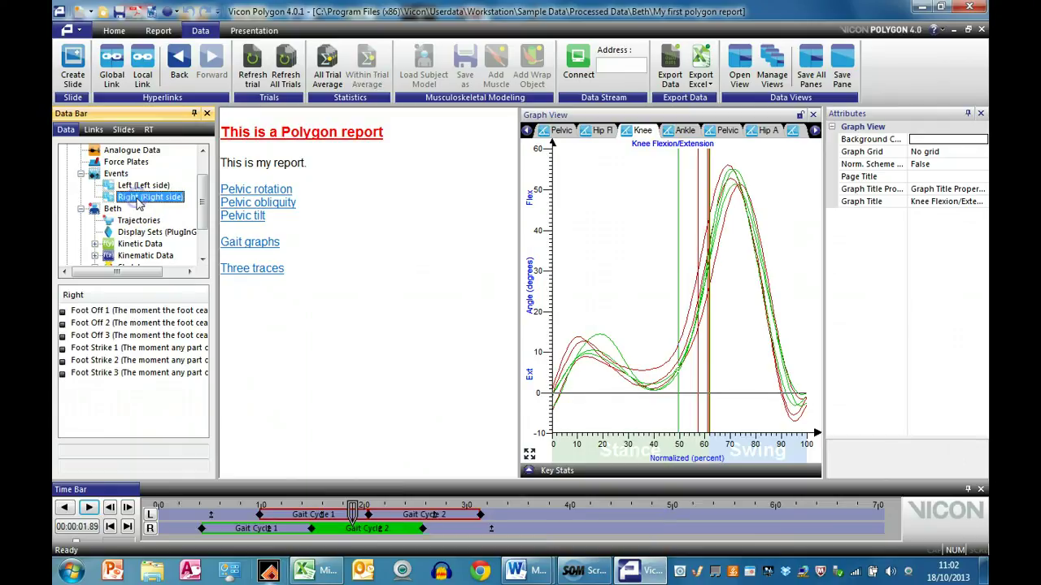
{"action": "left_click", "coordinate": [290, 529]}
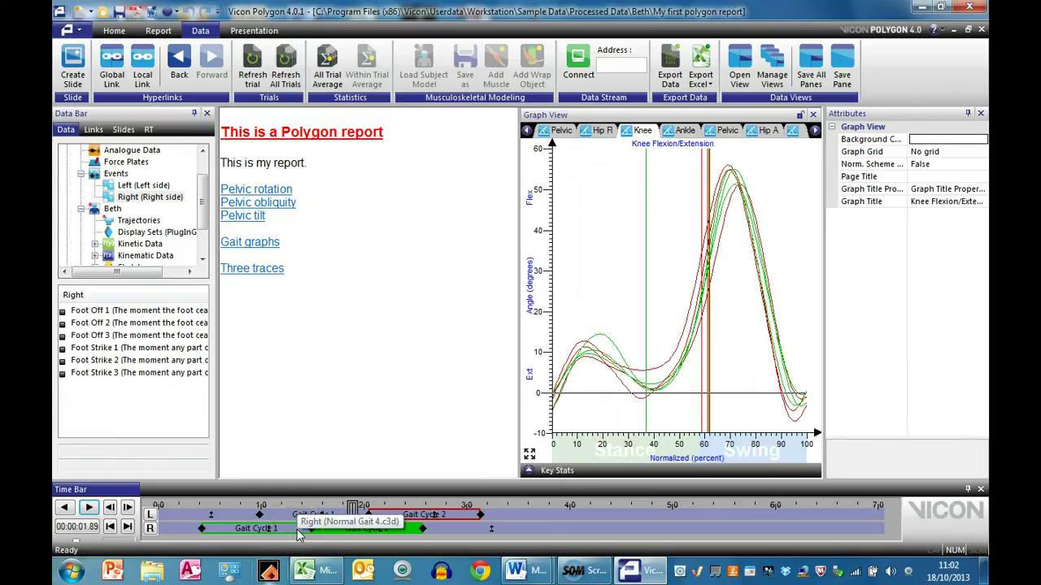
Step: Plot only left Gait Cycle 1 and right Gait Cycle 2 for Normal Gait 5, and move the time marker to 1.49 s
{"action": "left_click_drag", "start_coordinate": [204, 213], "coordinate": [203, 240]}
{"action": "left_click", "coordinate": [67, 255]}
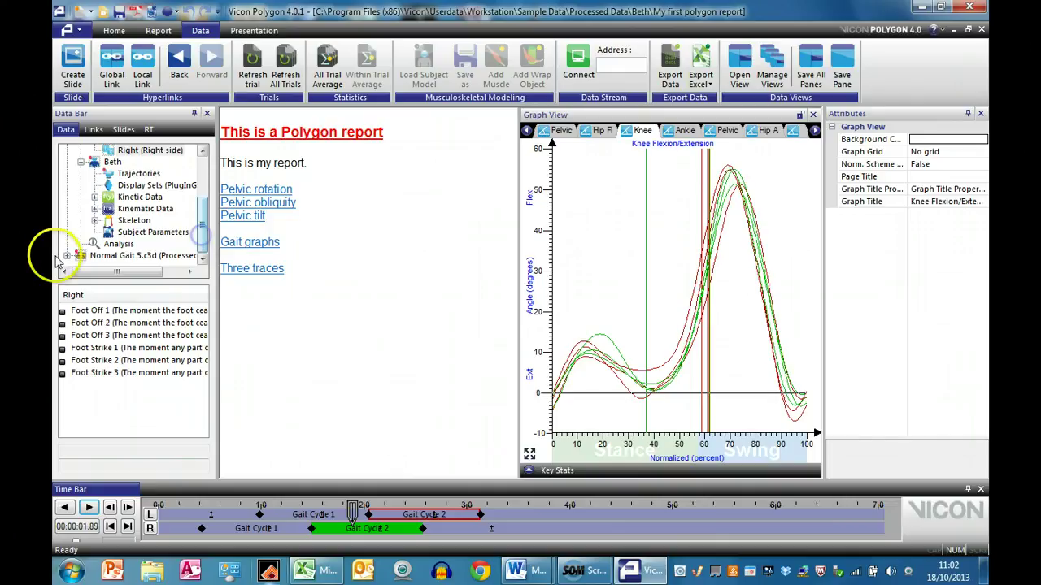
{"action": "left_click", "coordinate": [75, 237]}
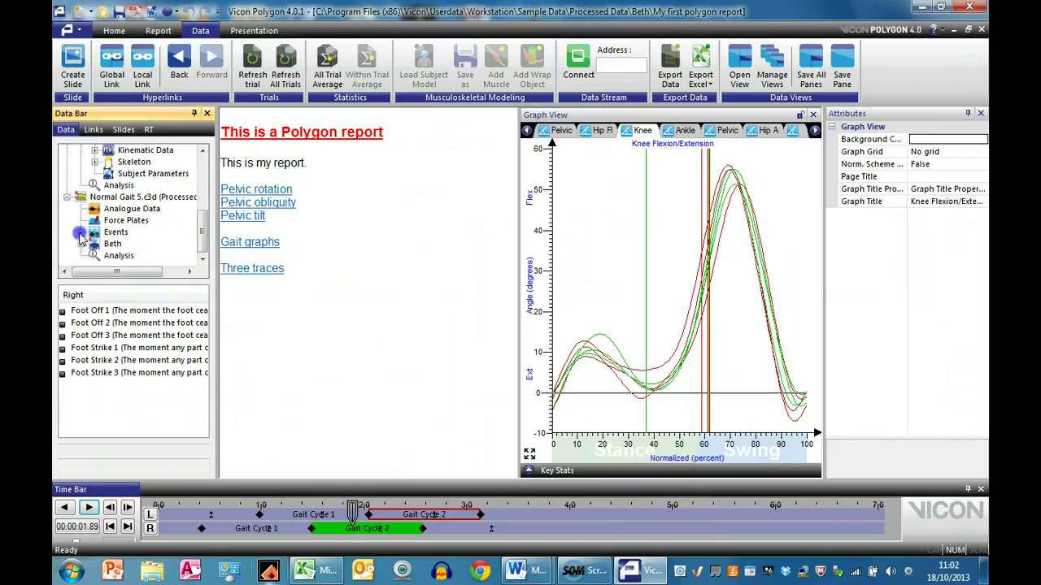
{"action": "left_click", "coordinate": [81, 233]}
{"action": "left_click", "coordinate": [126, 244]}
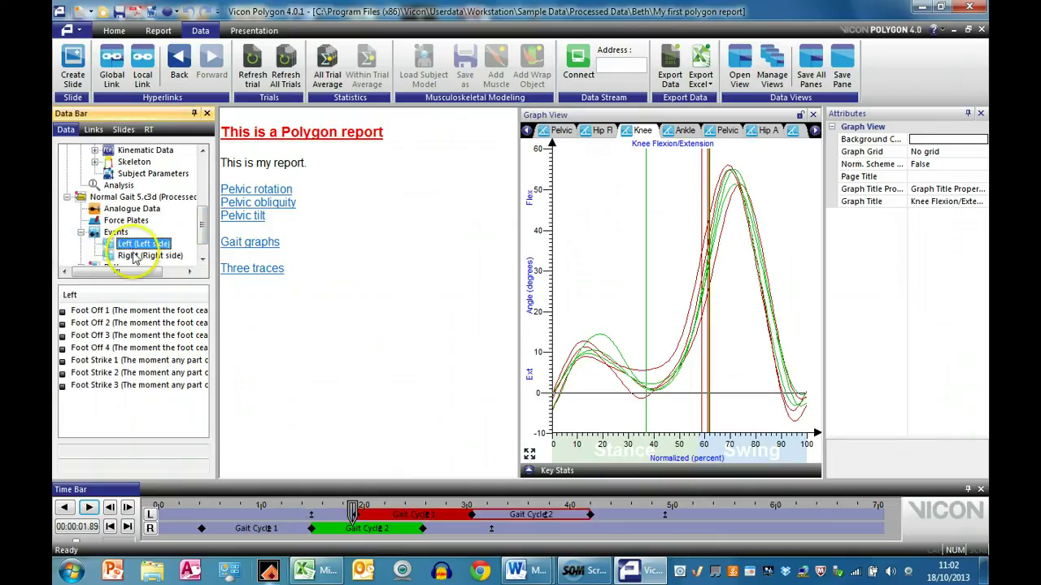
{"action": "left_click", "coordinate": [133, 256]}
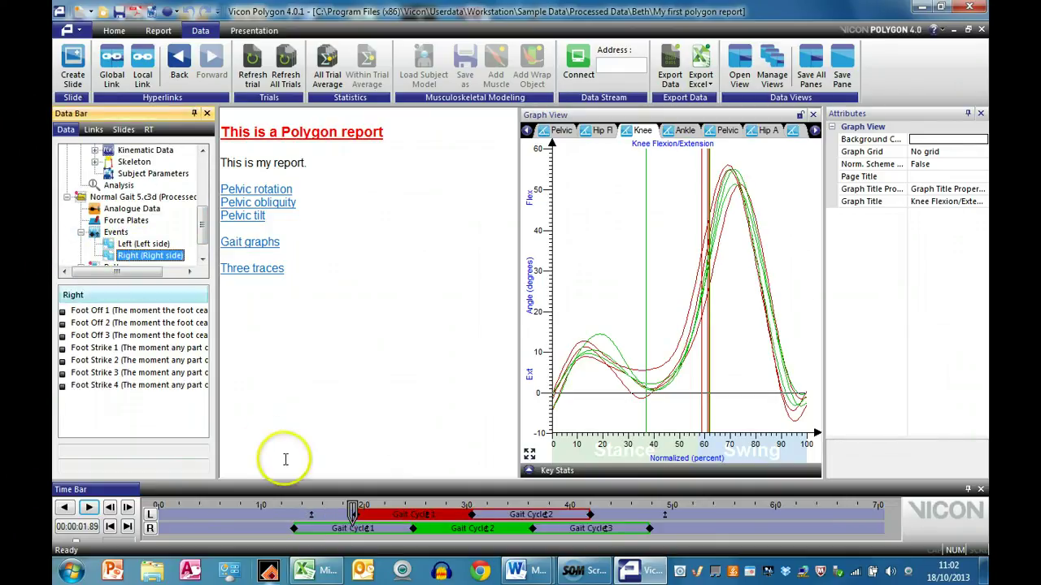
{"action": "left_click", "coordinate": [317, 531]}
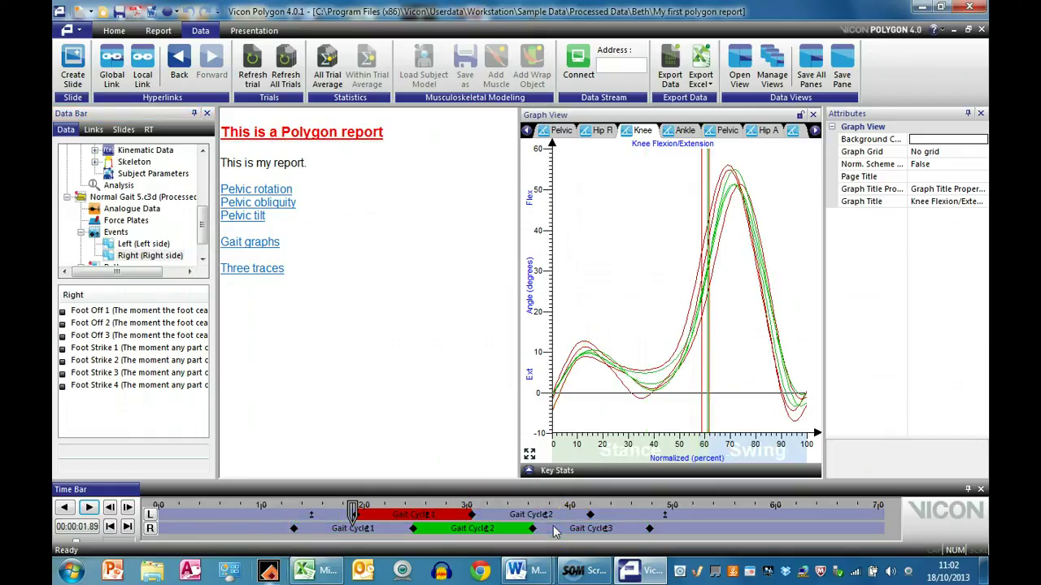
{"action": "left_click_drag", "start_coordinate": [355, 512], "coordinate": [314, 512]}
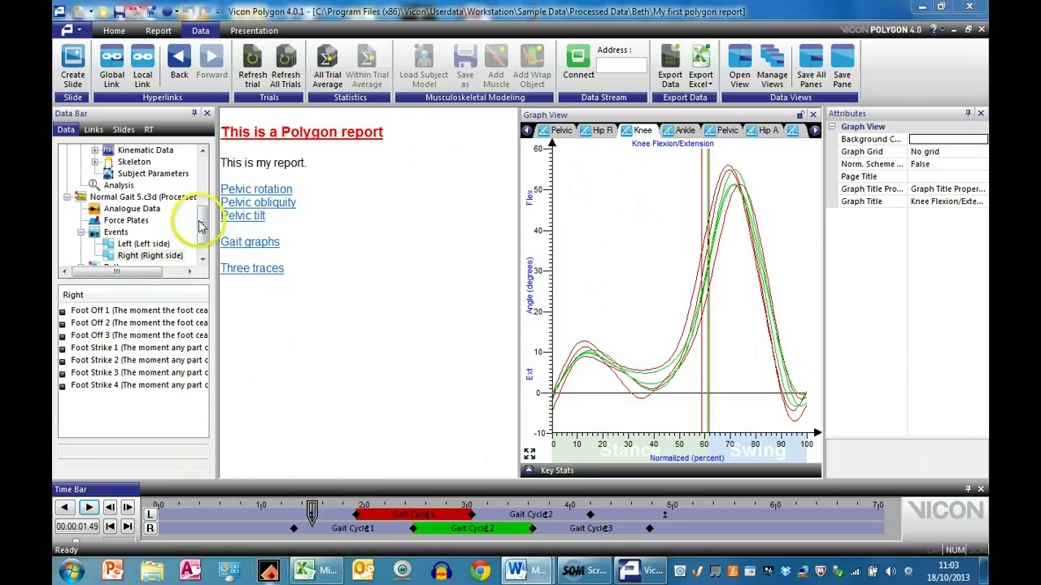
Step: Collapse the Normal Gait 4 and Normal Gait 5 trials in the data tree, and return to the graph thumbnails
{"action": "left_click_drag", "start_coordinate": [198, 220], "coordinate": [203, 174]}
{"action": "left_click", "coordinate": [73, 180]}
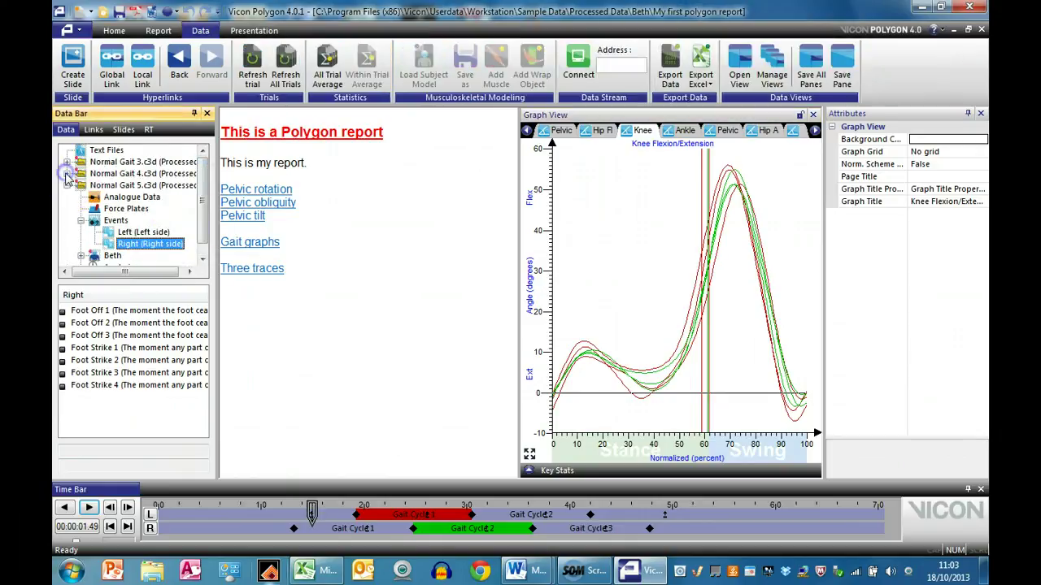
{"action": "left_click", "coordinate": [68, 186]}
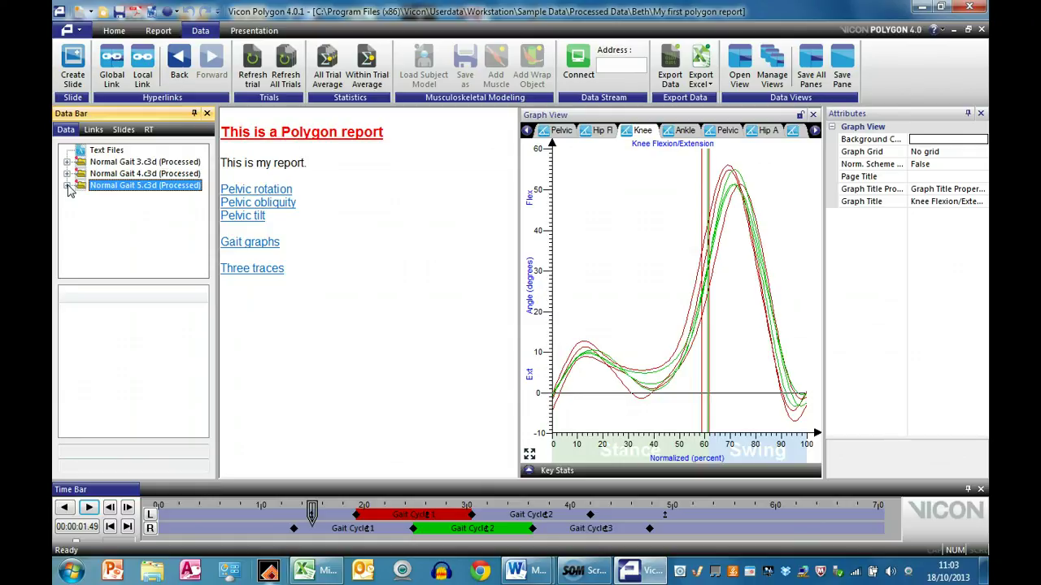
{"action": "double_click", "coordinate": [612, 301]}
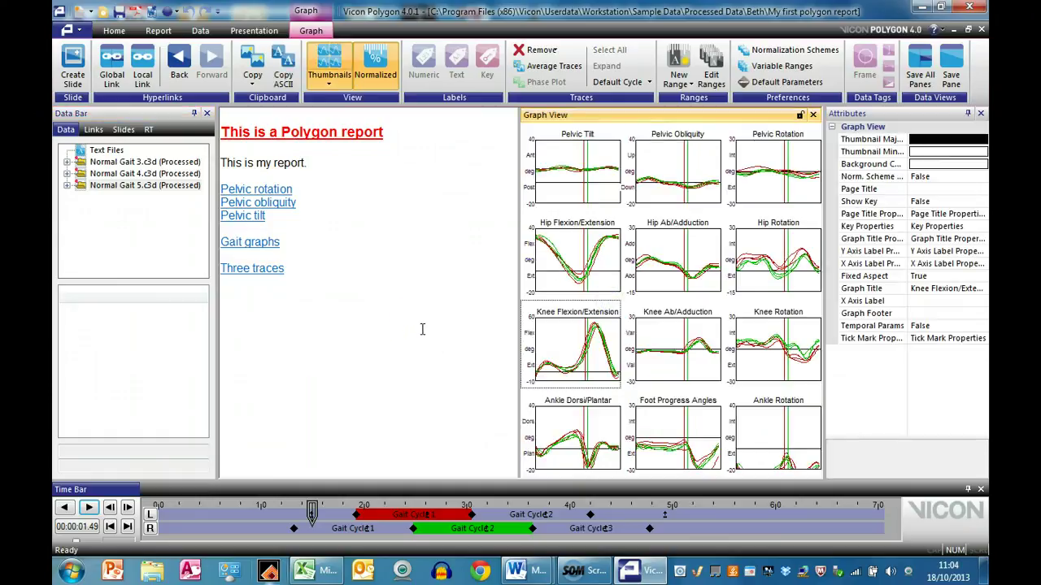
Step: Save the Polygon report with its three-trial gait graphs
{"action": "left_click", "coordinate": [83, 31]}
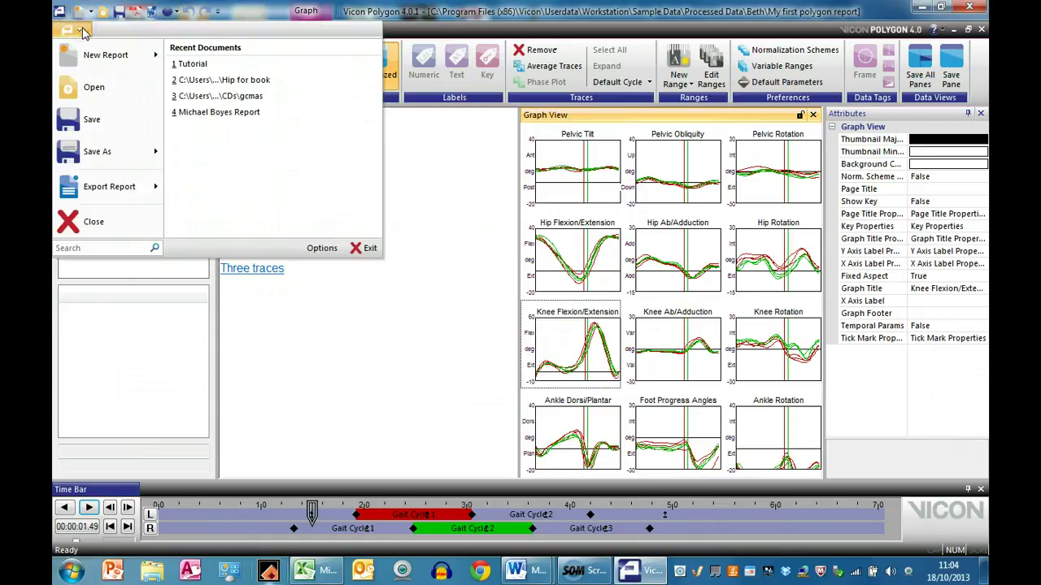
{"action": "left_click", "coordinate": [85, 120]}
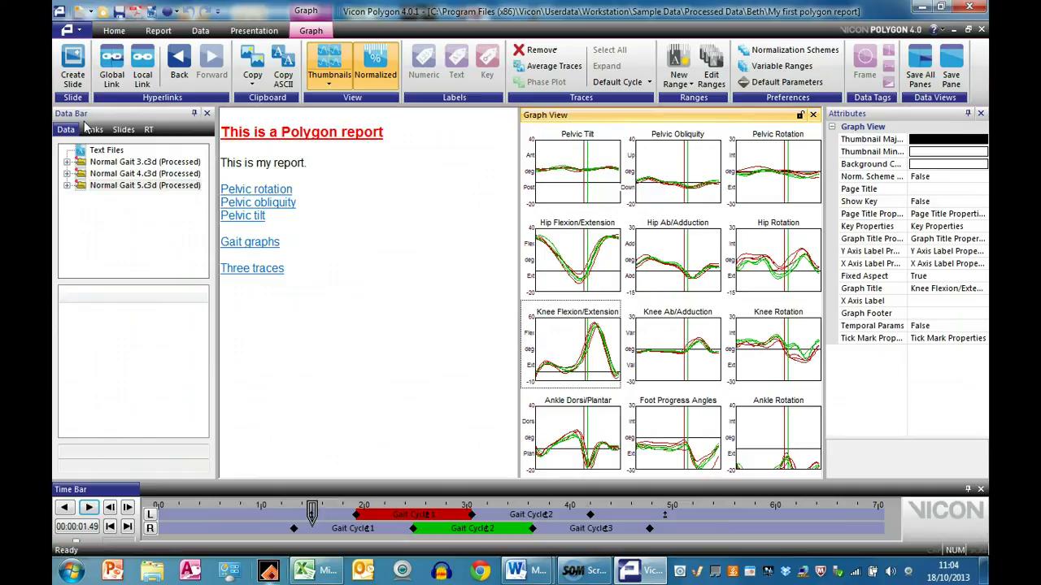
{"action": "left_click", "coordinate": [341, 365]}
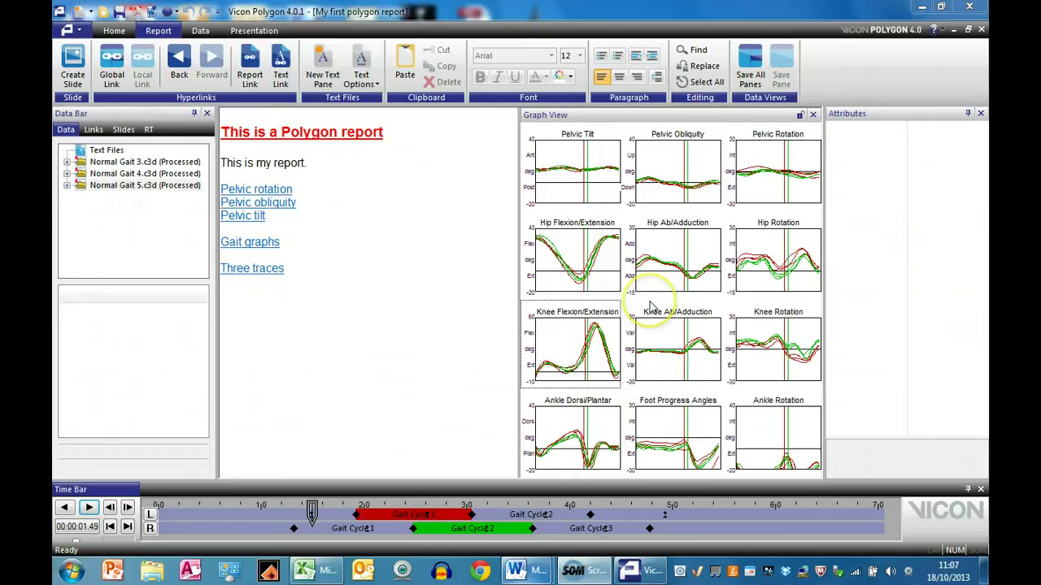
Step: Copy the whole set of gait graphs to the clipboard, and create a blank workbook in Excel
{"action": "right_click", "coordinate": [650, 307]}
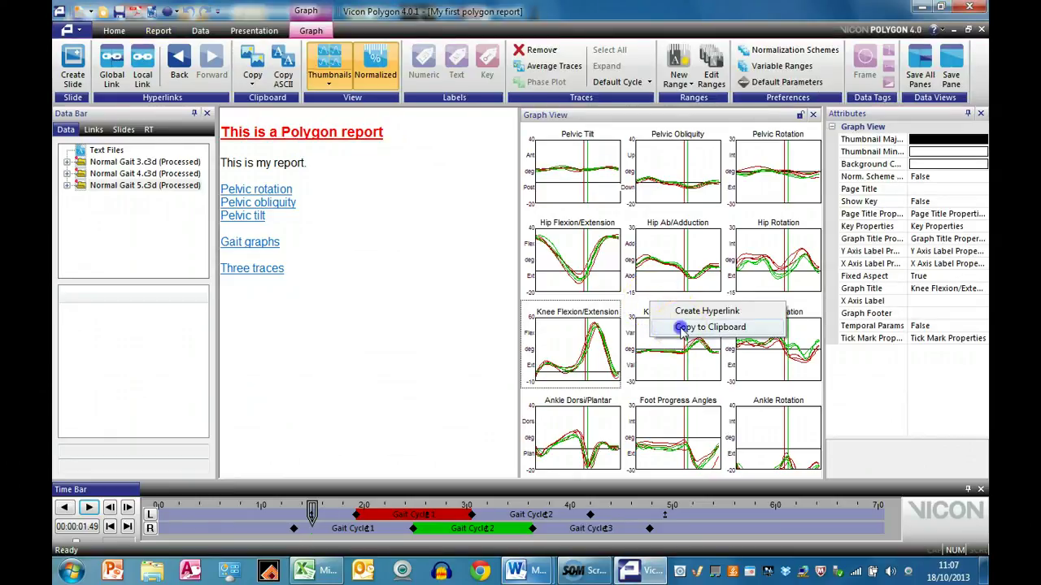
{"action": "left_click", "coordinate": [681, 328]}
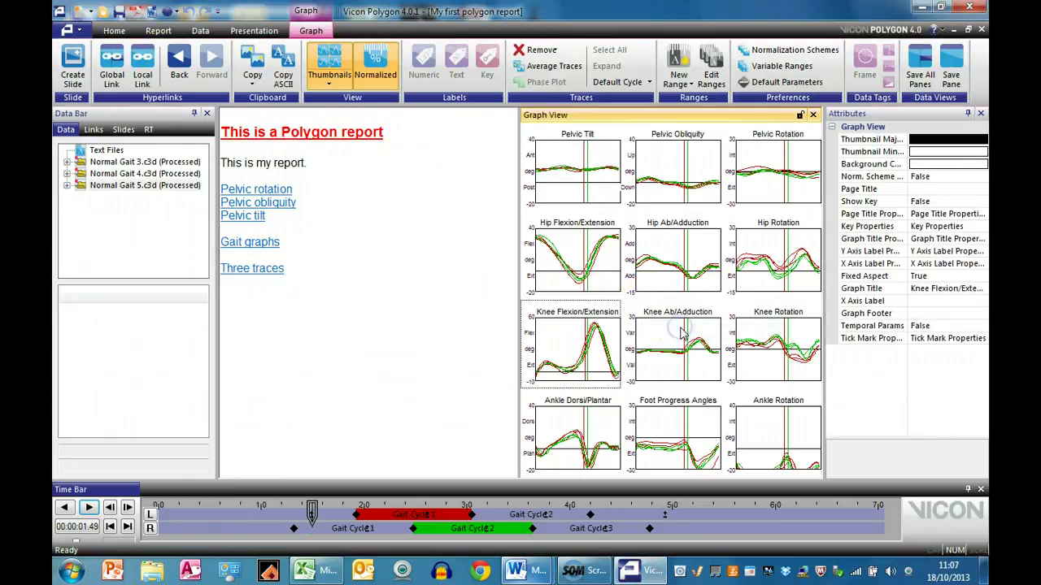
{"action": "left_click", "coordinate": [325, 573]}
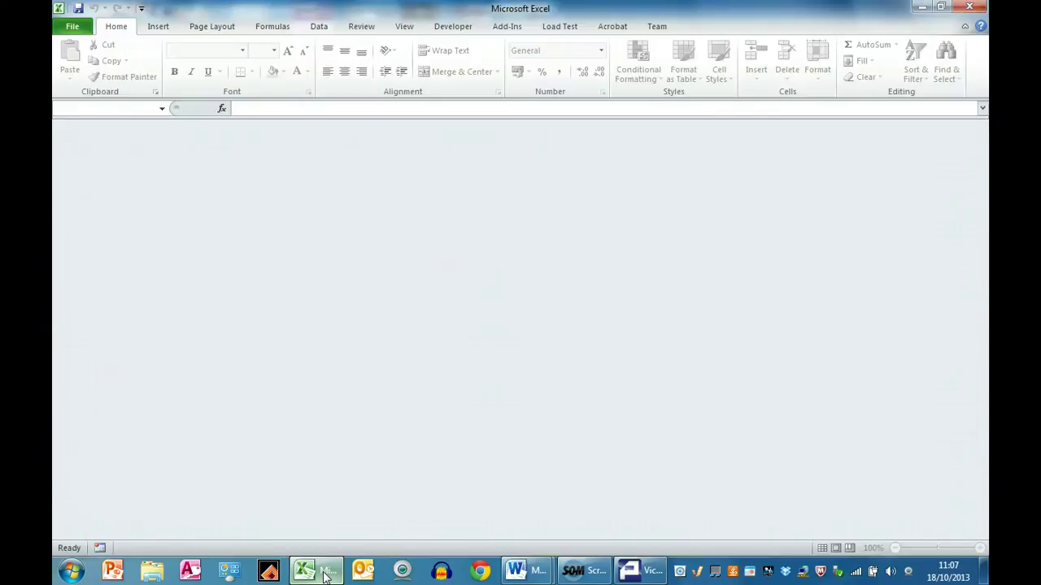
{"action": "left_click", "coordinate": [75, 26]}
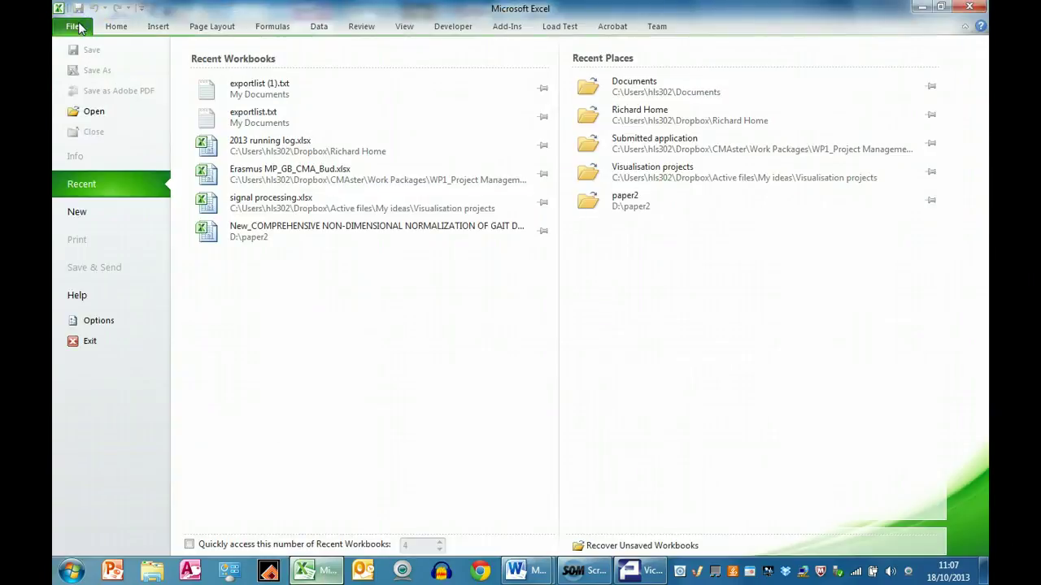
{"action": "left_click", "coordinate": [81, 212]}
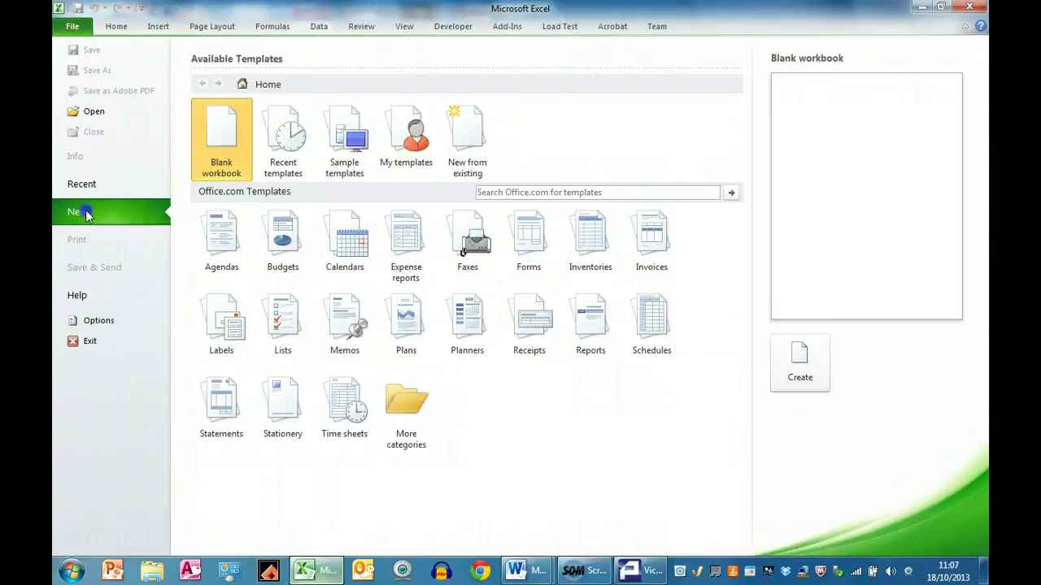
{"action": "double_click", "coordinate": [217, 128]}
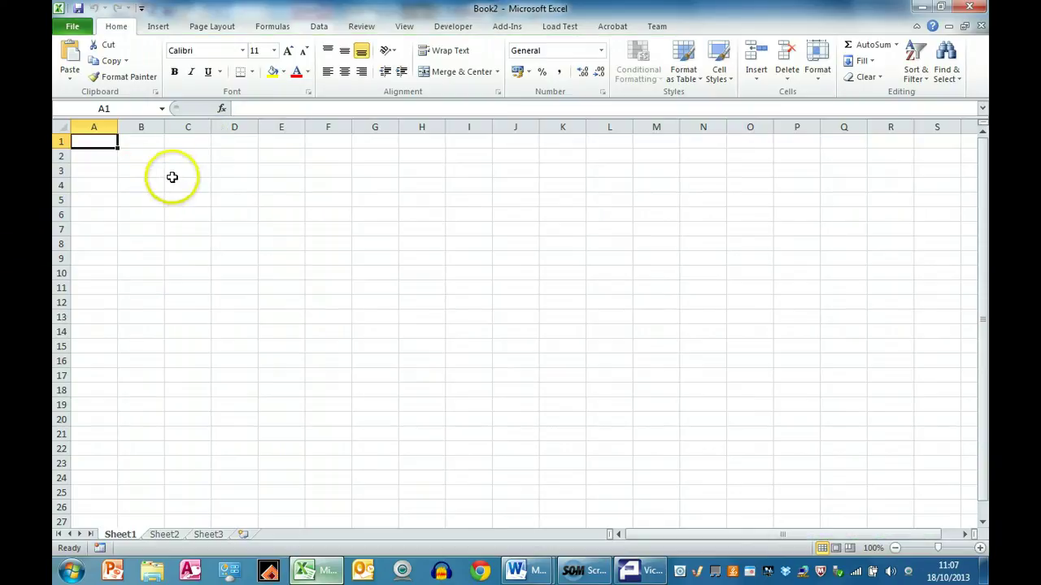
Step: Paste the copied graph data as text at cell B3, and widen columns B and C to fit the trial and angle names
{"action": "left_click", "coordinate": [147, 171]}
{"action": "right_click", "coordinate": [146, 171]}
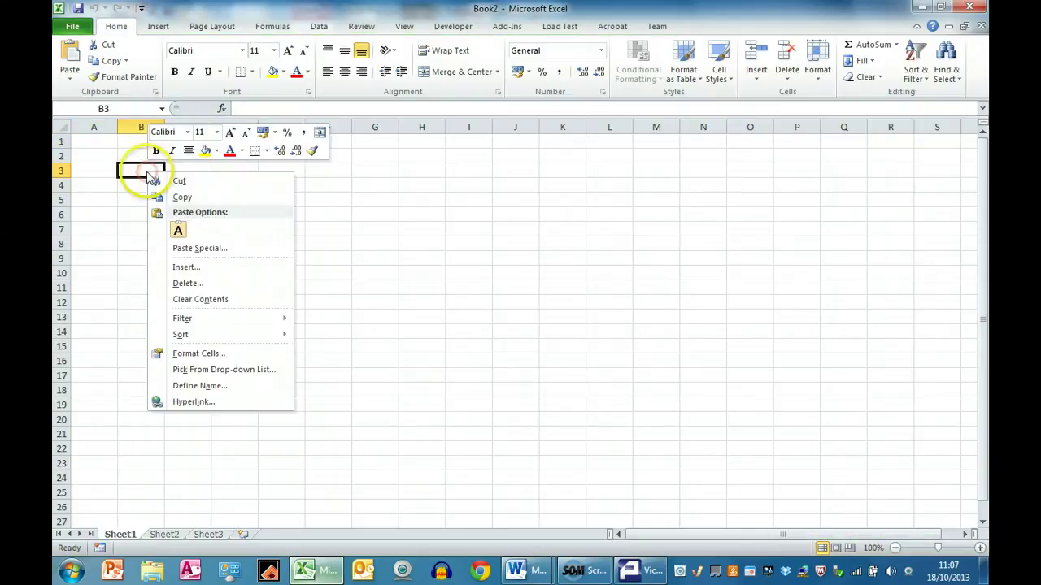
{"action": "left_click", "coordinate": [178, 232]}
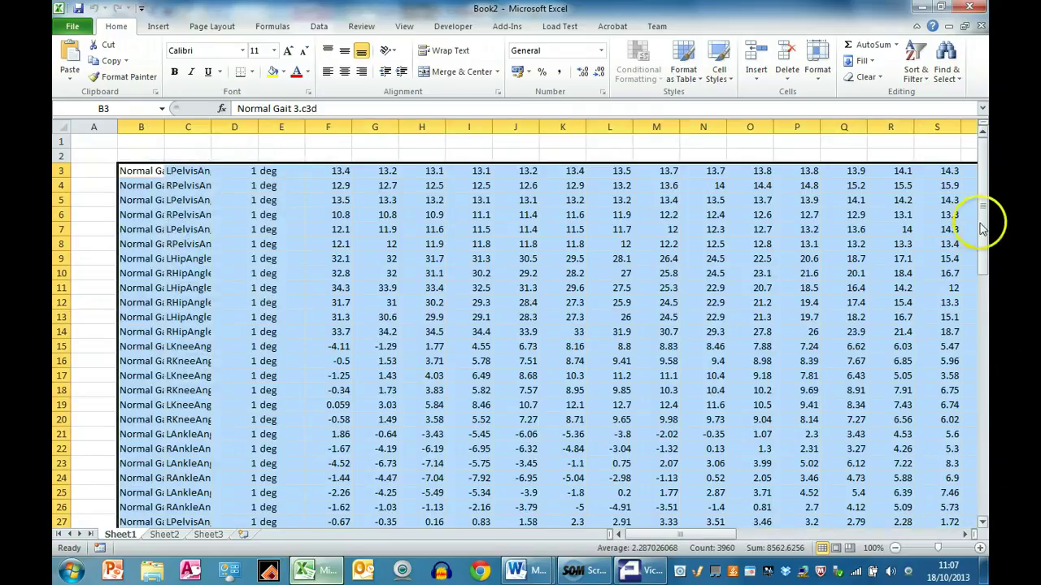
{"action": "mouse_move", "coordinate": [982, 223]}
{"action": "left_mouse_down"}
{"action": "mouse_move", "coordinate": [976, 480]}
{"action": "mouse_move", "coordinate": [980, 208]}
{"action": "left_mouse_up"}
{"action": "left_click_drag", "start_coordinate": [683, 536], "coordinate": [649, 550]}
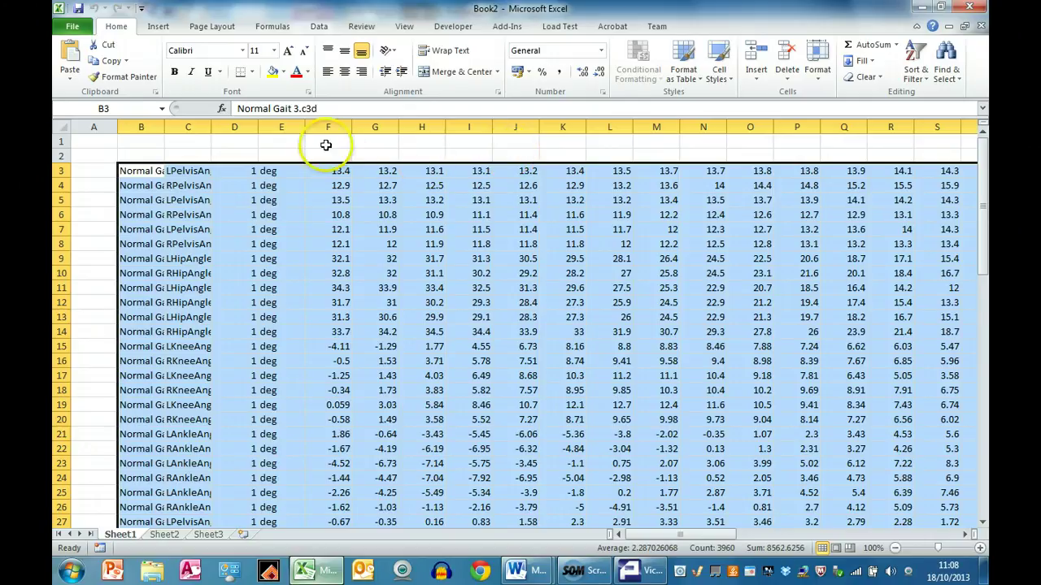
{"action": "left_click_drag", "start_coordinate": [164, 127], "coordinate": [254, 127]}
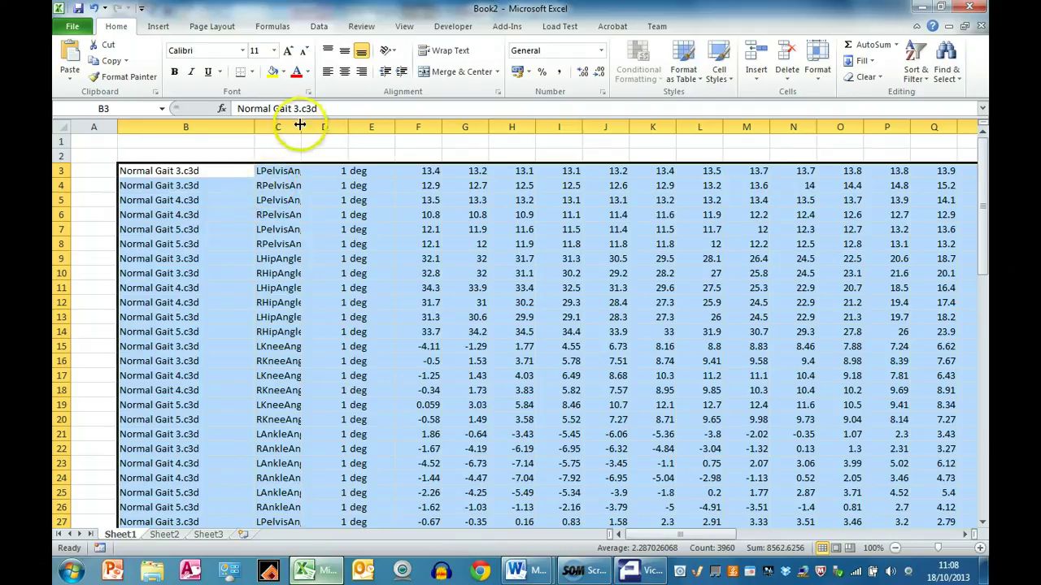
{"action": "left_click_drag", "start_coordinate": [301, 128], "coordinate": [355, 130]}
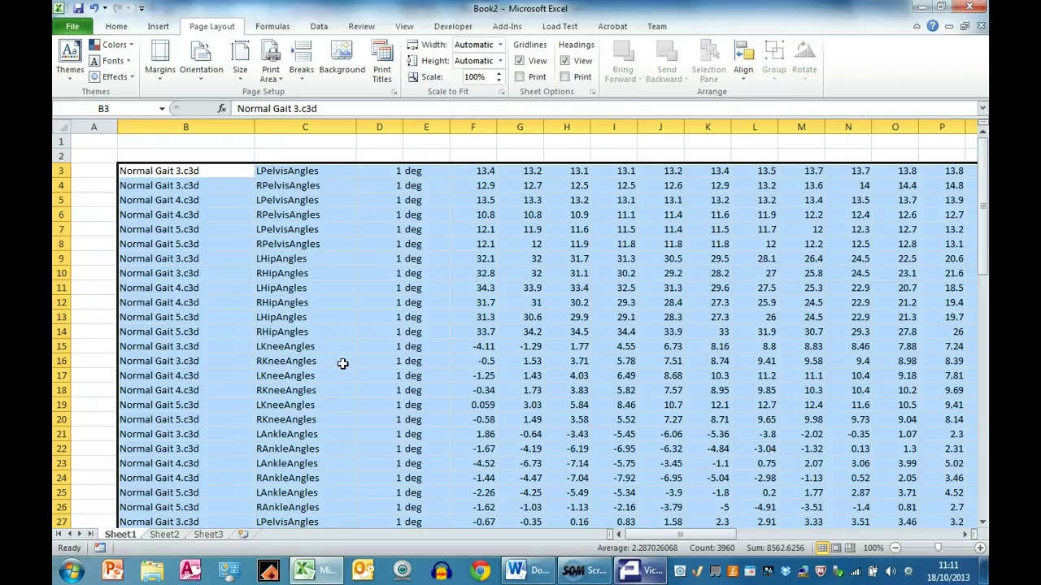
Step: Switch to the blank Word document, try pasting the copied graphs as text, and undo the paste
{"action": "left_click", "coordinate": [527, 571]}
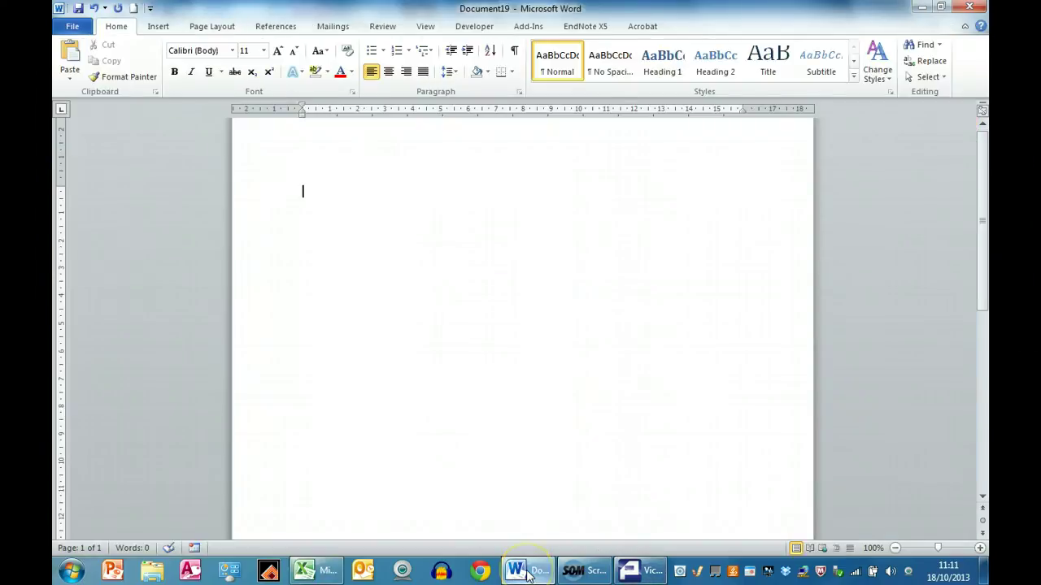
{"action": "right_click", "coordinate": [305, 192]}
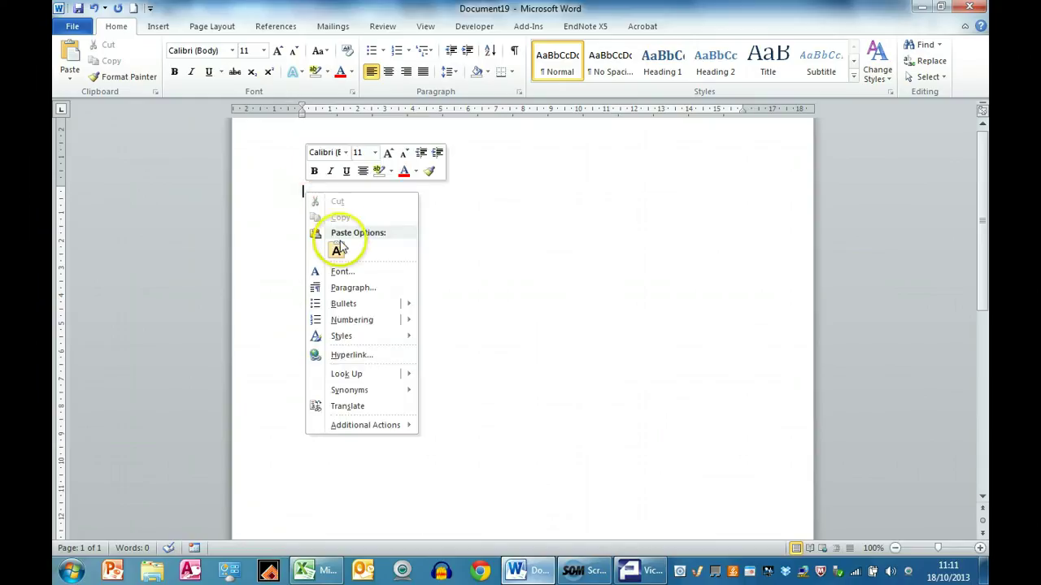
{"action": "left_click", "coordinate": [336, 250]}
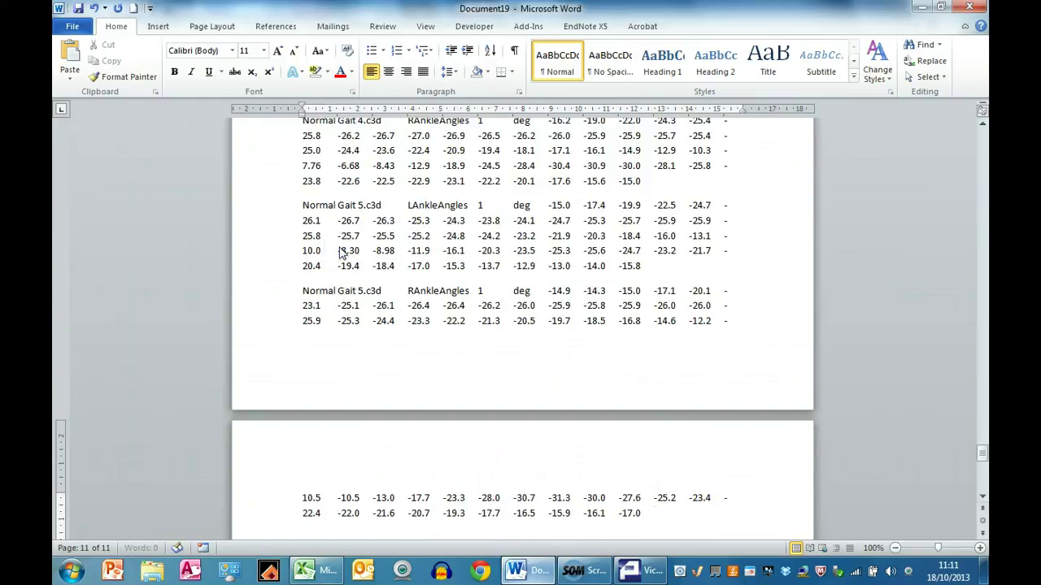
{"action": "left_click", "coordinate": [94, 8]}
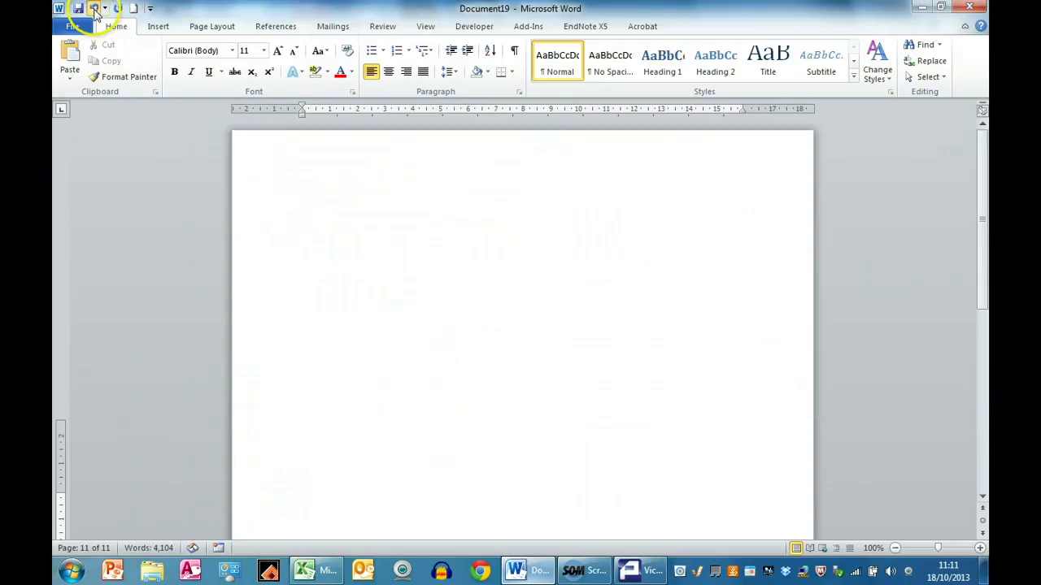
Step: Insert the copied gait graphs into the Word document as a picture using Paste Special, and check the graphs on the page
{"action": "left_click", "coordinate": [73, 82]}
{"action": "left_click", "coordinate": [88, 130]}
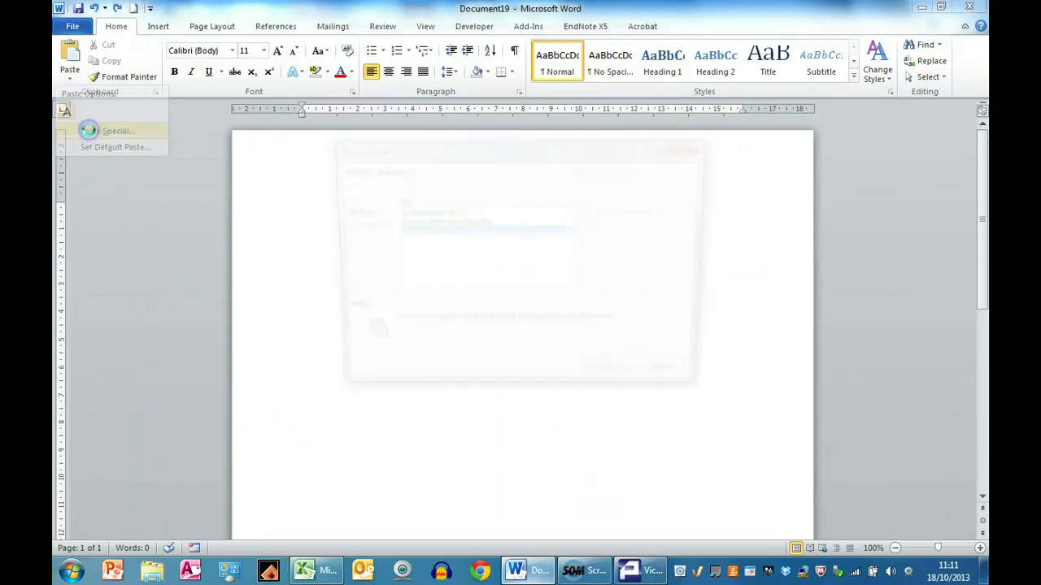
{"action": "left_click", "coordinate": [409, 221]}
{"action": "left_click", "coordinate": [606, 384]}
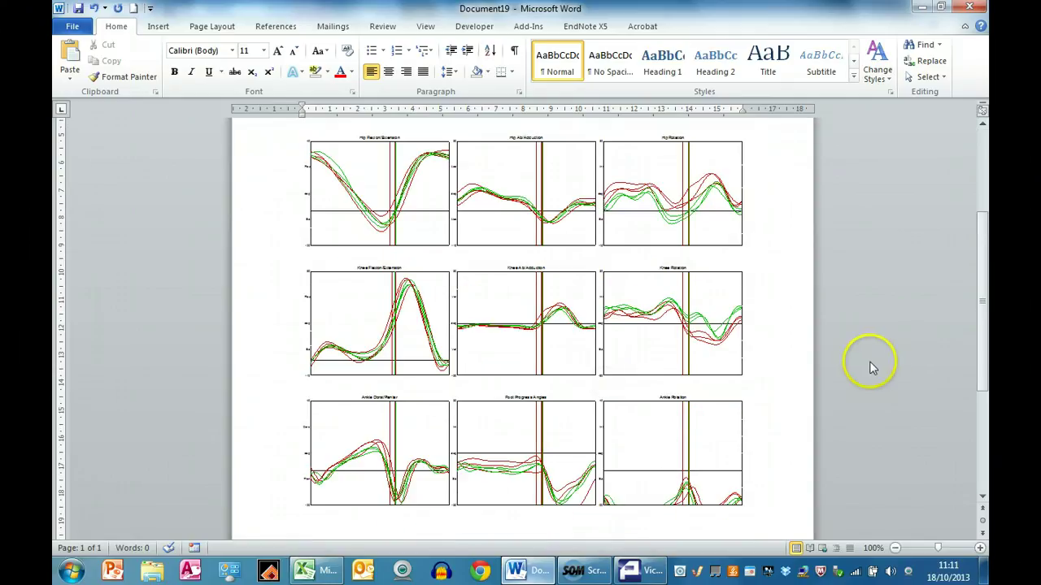
{"action": "left_click_drag", "start_coordinate": [984, 374], "coordinate": [984, 396]}
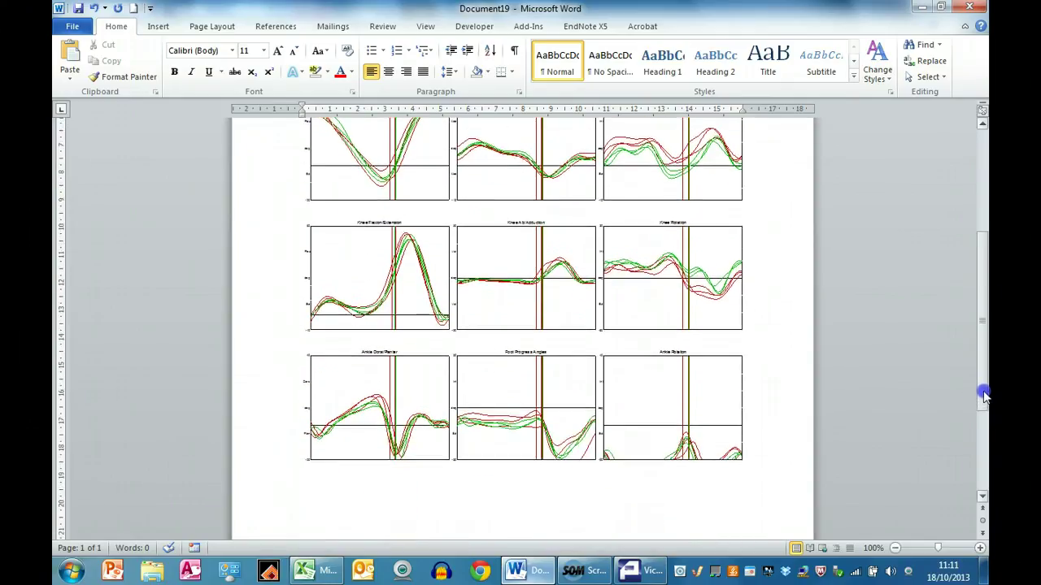
Step: Close the Word document and the Excel workbook without saving either, and return to Vicon Polygon
{"action": "left_click", "coordinate": [967, 8]}
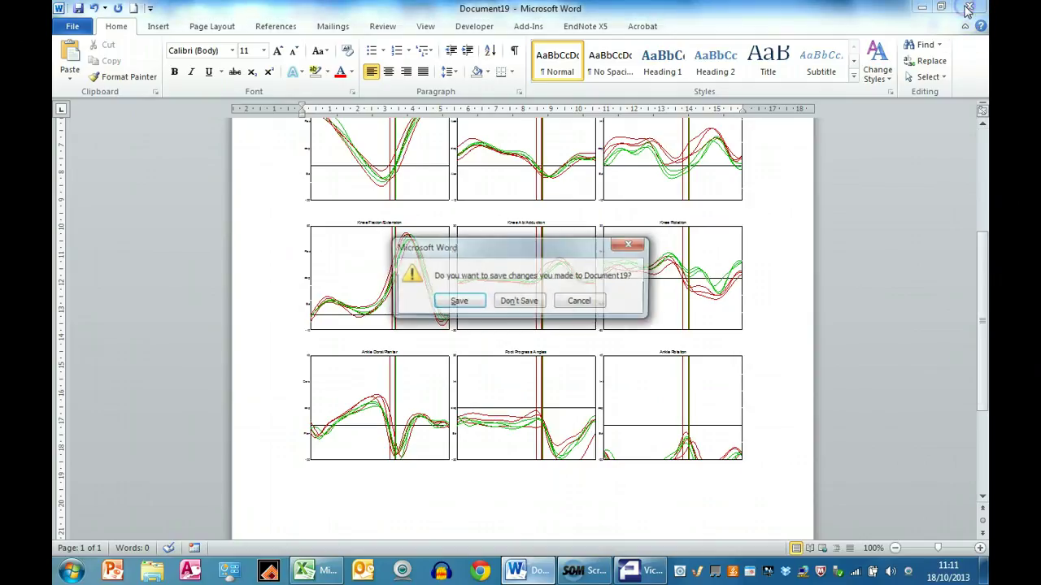
{"action": "left_click", "coordinate": [520, 303]}
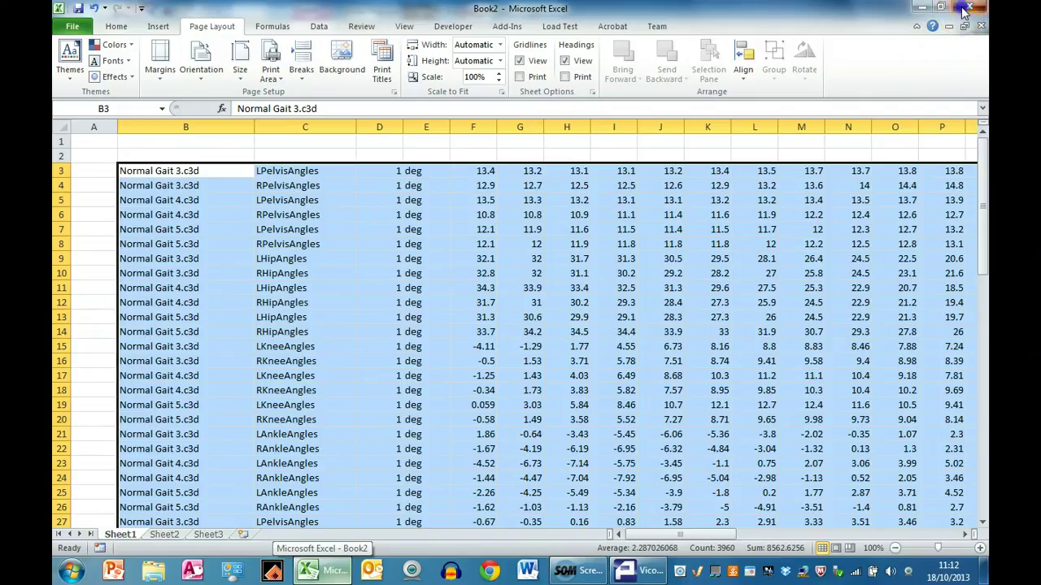
{"action": "left_click", "coordinate": [968, 8]}
{"action": "left_click", "coordinate": [515, 305]}
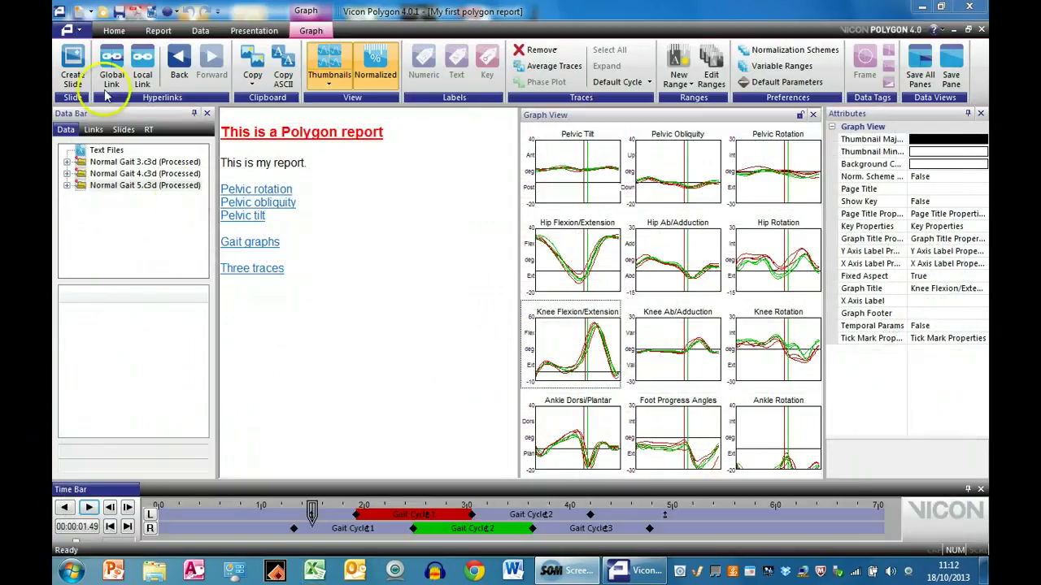
Step: Save the report again under its existing name
{"action": "left_click", "coordinate": [79, 30]}
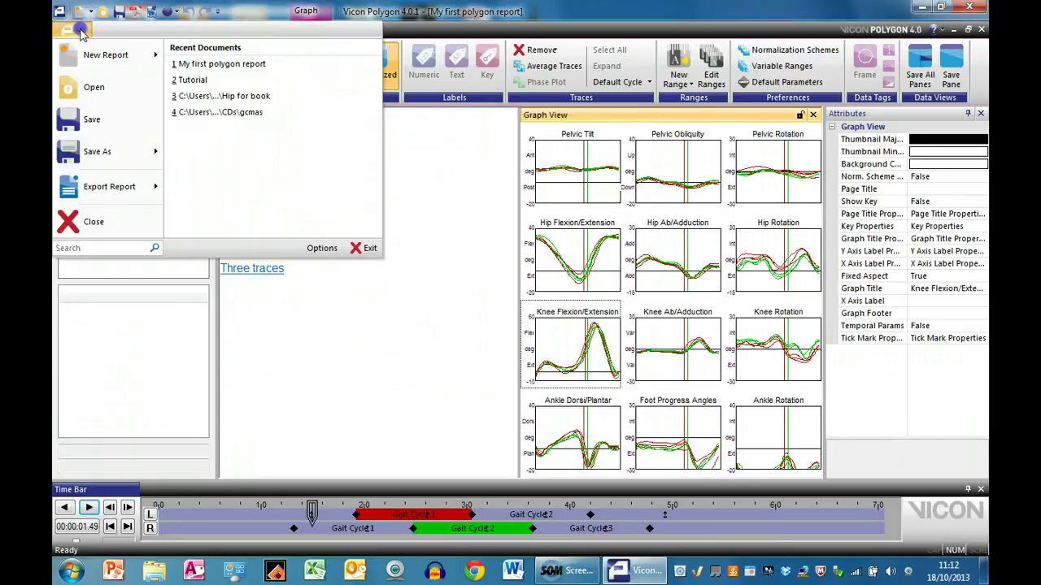
{"action": "left_click", "coordinate": [81, 119]}
{"action": "left_click", "coordinate": [344, 365]}
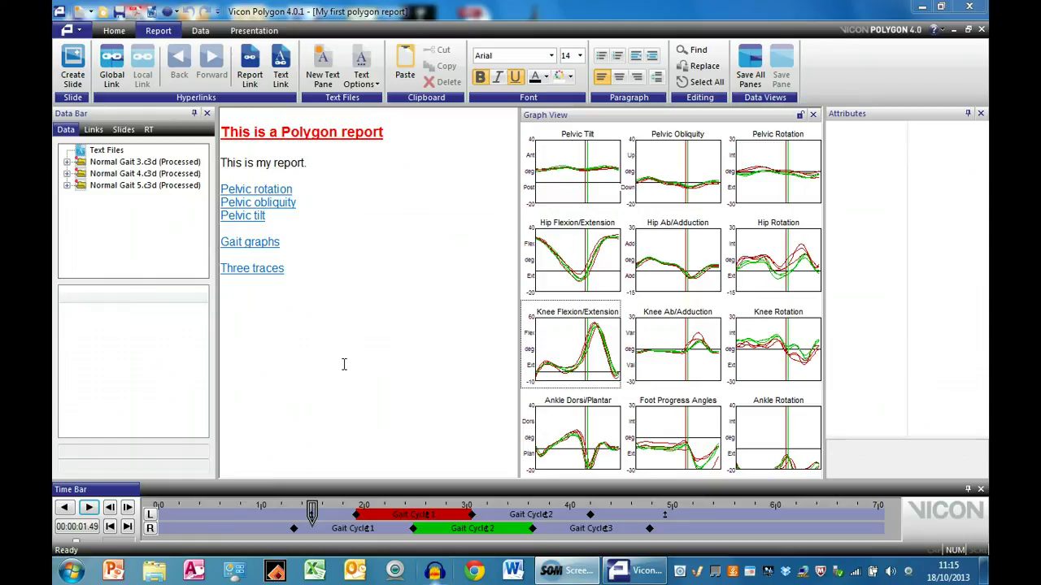
Step: Enlarge the Pelvic Tilt graph from the graph thumbnails
{"action": "left_click", "coordinate": [648, 221]}
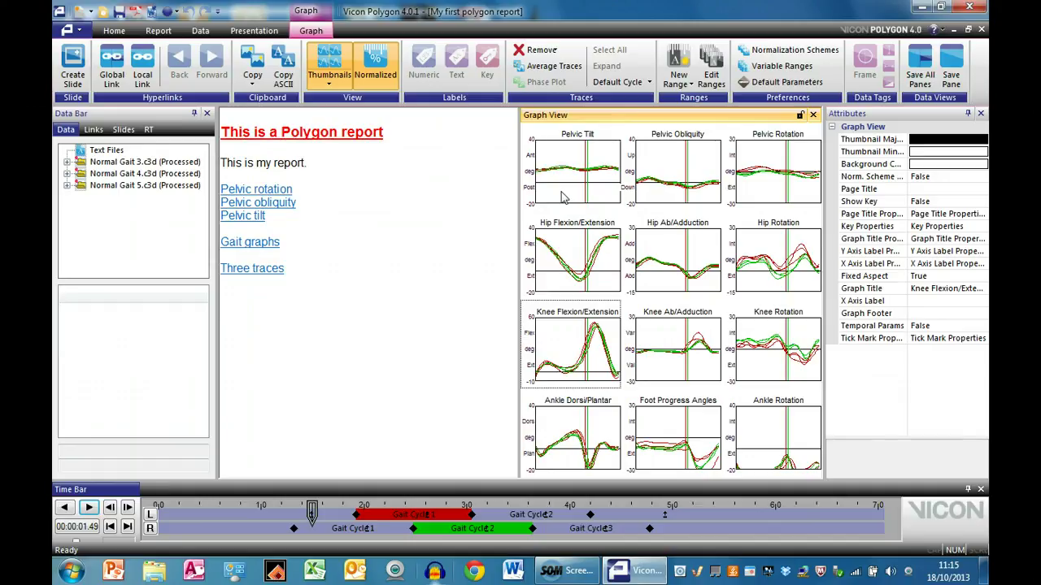
{"action": "double_click", "coordinate": [561, 194]}
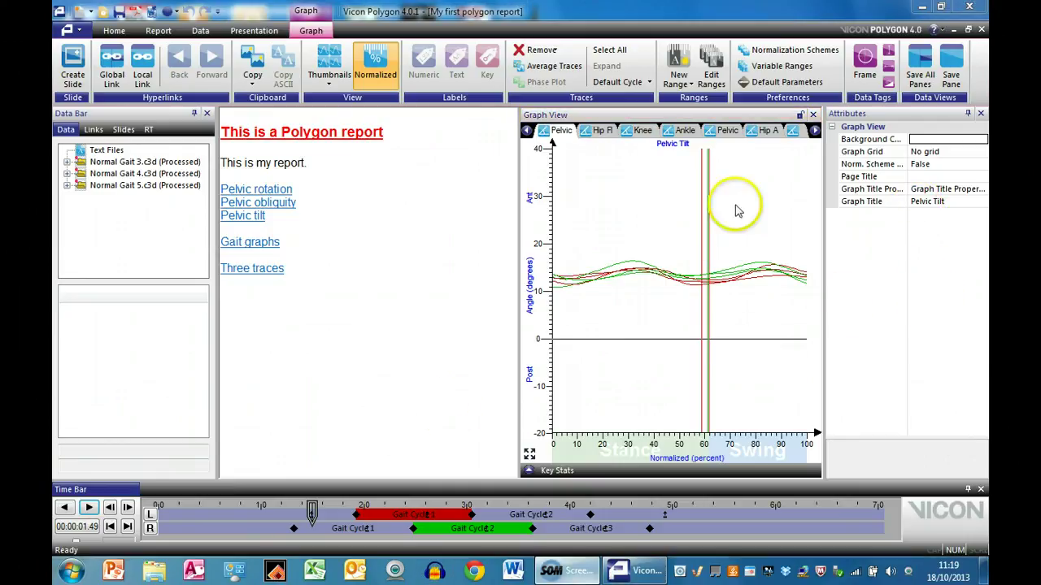
{"action": "left_click", "coordinate": [746, 201]}
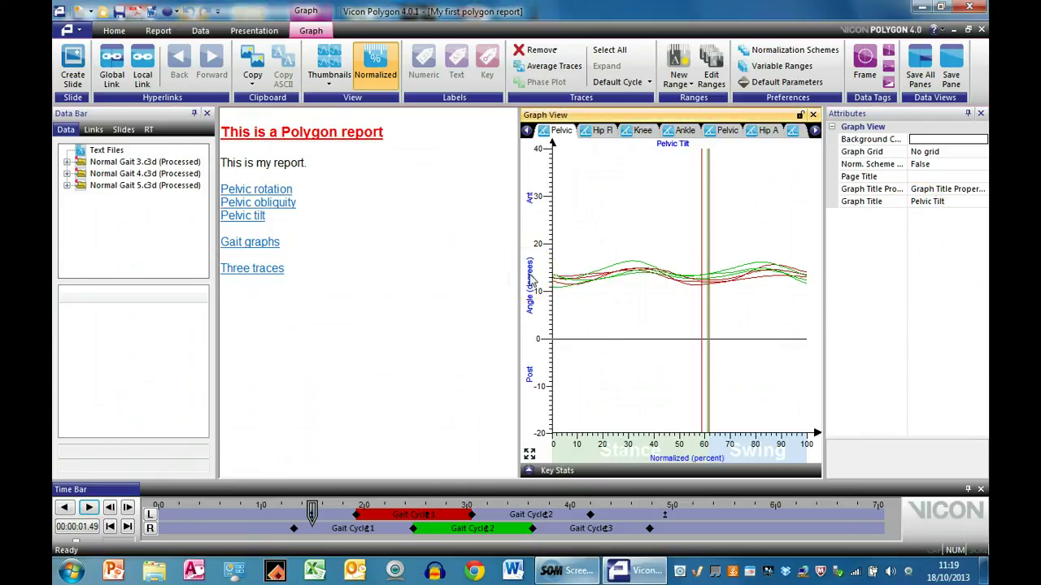
Step: Set the range of the Pelvic Tilt graph's Y axis to 0–60 degrees
{"action": "left_click", "coordinate": [530, 279]}
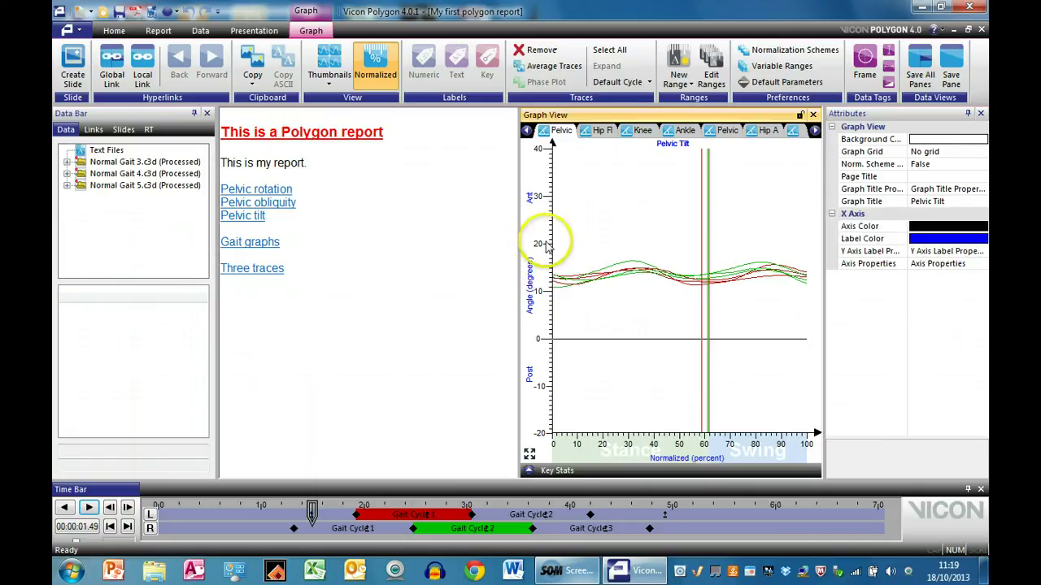
{"action": "left_click", "coordinate": [543, 244]}
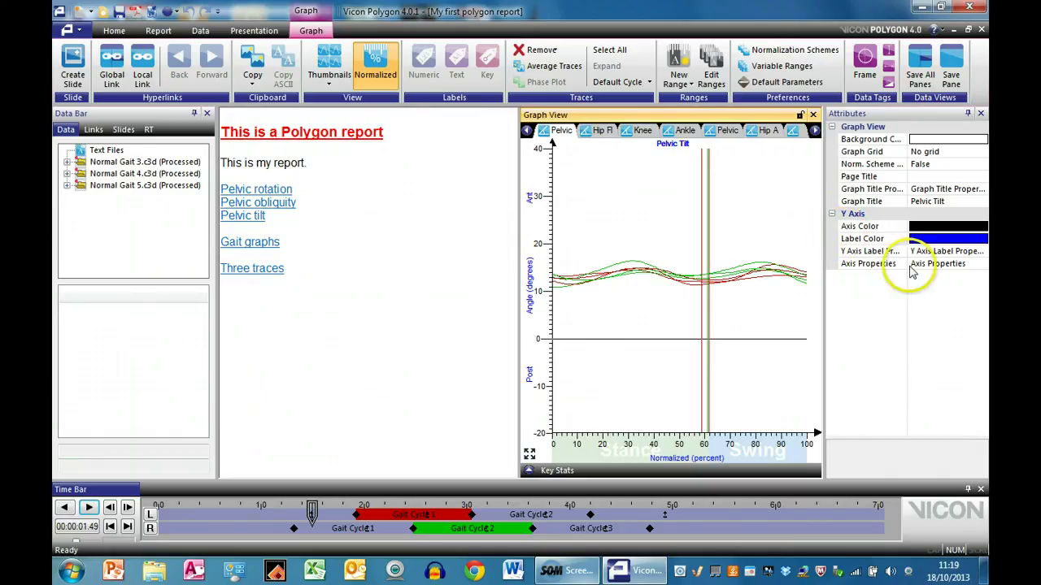
{"action": "left_click", "coordinate": [982, 270]}
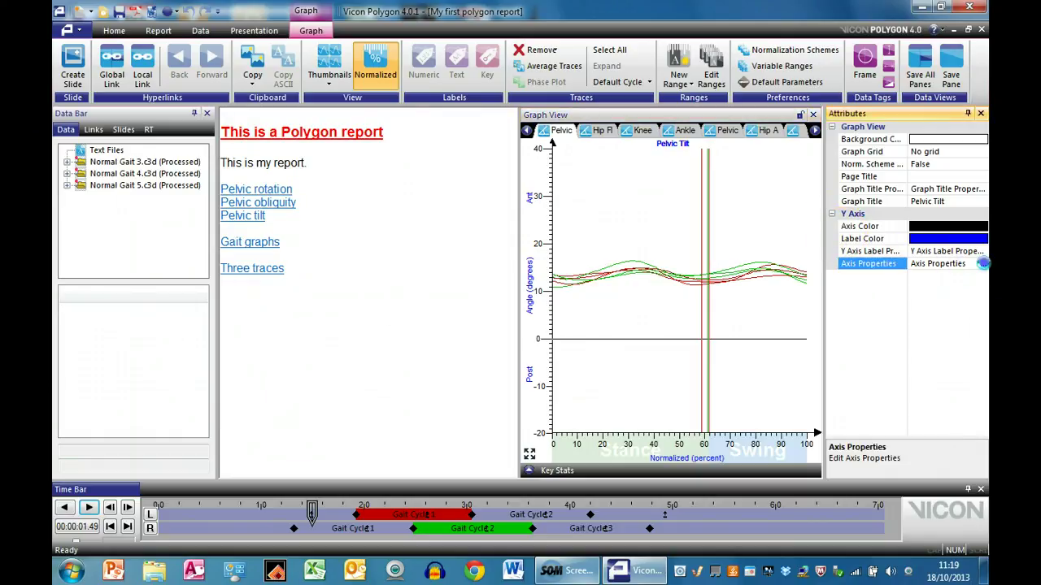
{"action": "left_click", "coordinate": [983, 263]}
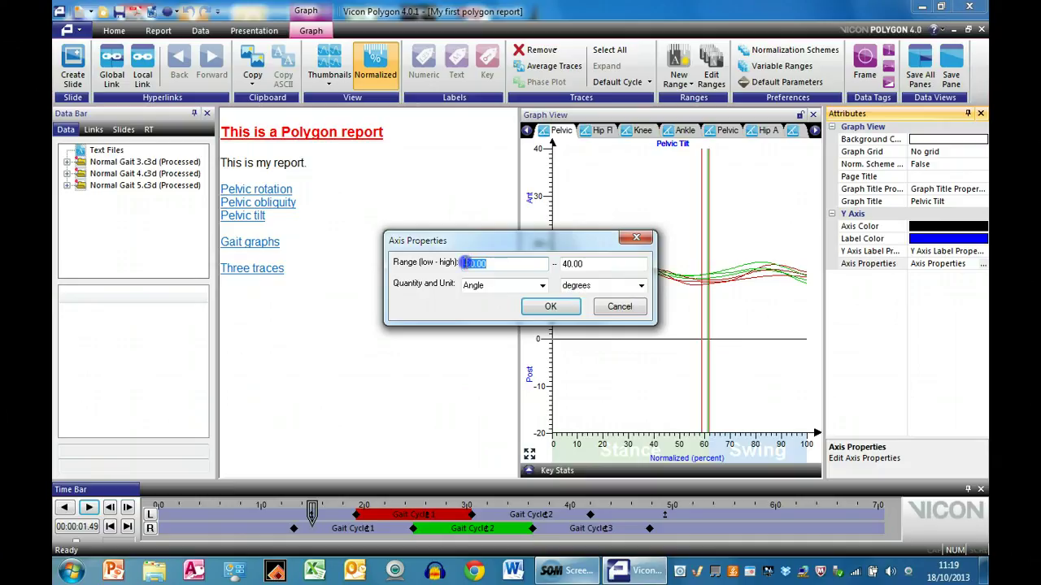
{"action": "left_click", "coordinate": [567, 263]}
{"action": "left_click_drag", "start_coordinate": [484, 264], "coordinate": [455, 262]}
{"action": "type", "text": "0"}
{"action": "left_click", "coordinate": [543, 276]}
{"action": "left_click", "coordinate": [567, 264]}
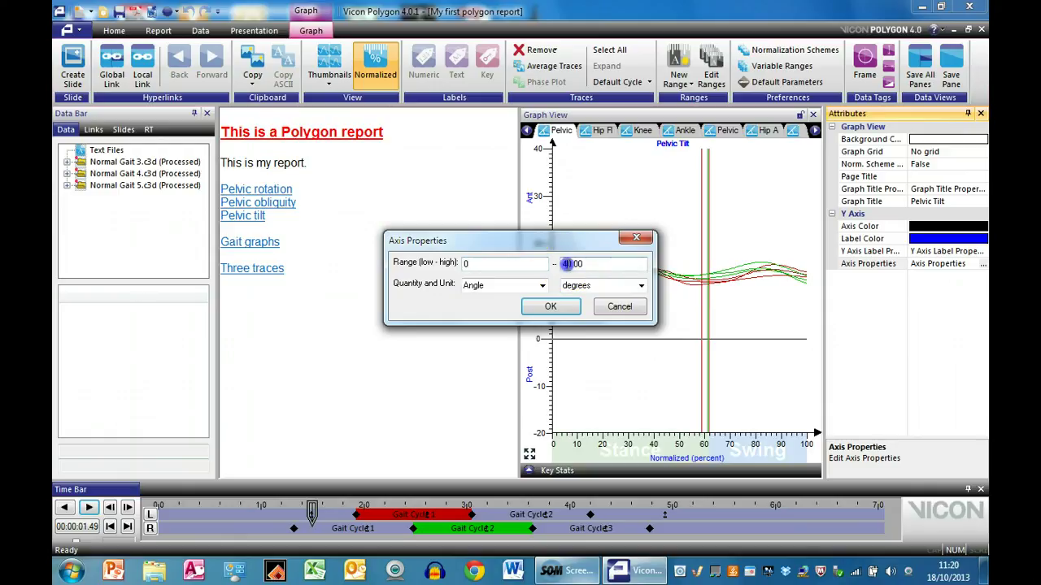
{"action": "left_click", "coordinate": [554, 307]}
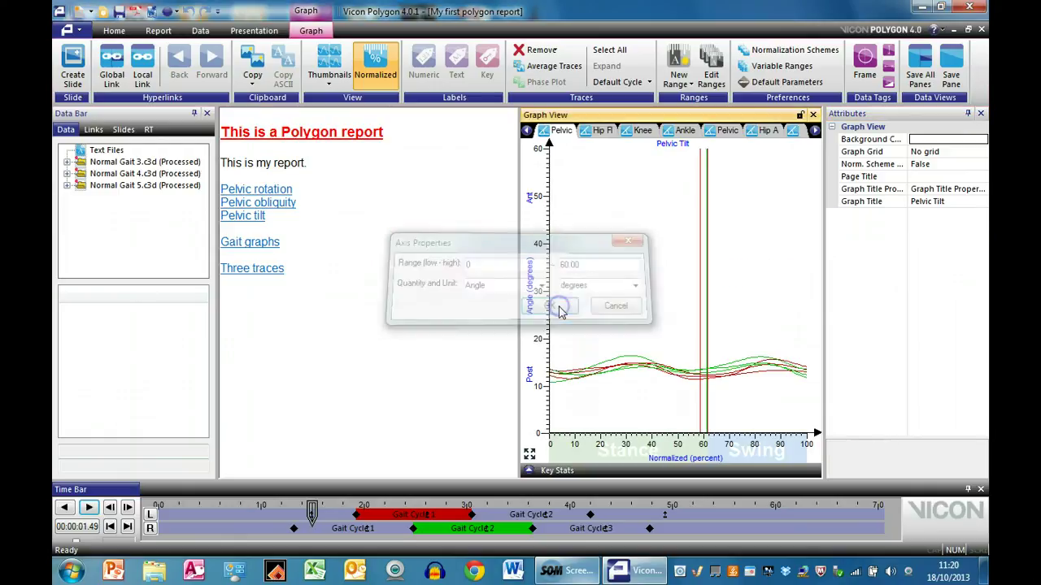
Step: Return from the Pelvic Tilt graph to the graph thumbnails and enlarge the Pelvic Obliquity graph
{"action": "double_click", "coordinate": [657, 285]}
{"action": "left_click", "coordinate": [660, 167]}
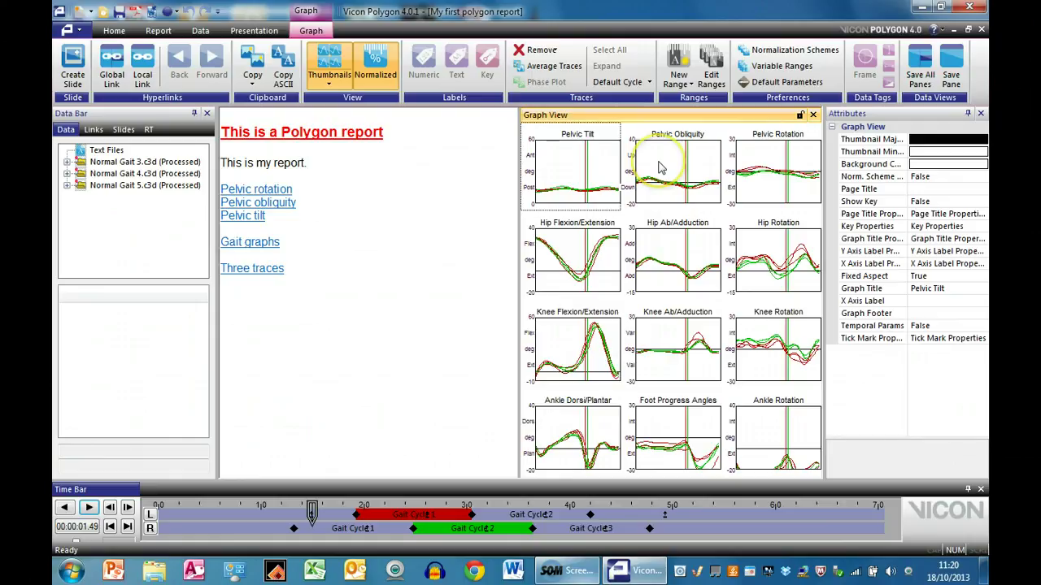
{"action": "double_click", "coordinate": [660, 168]}
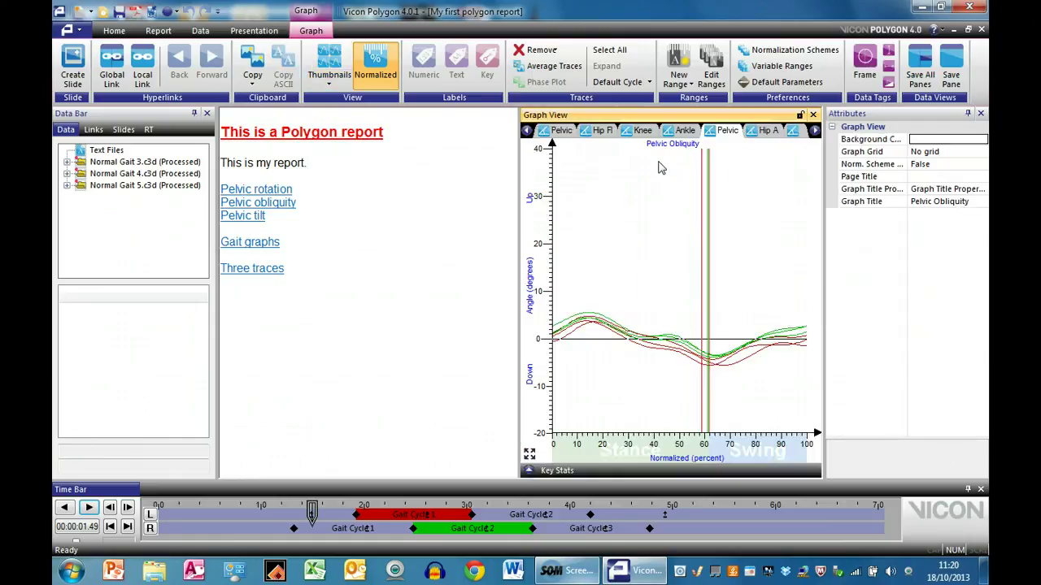
{"action": "left_click", "coordinate": [543, 199]}
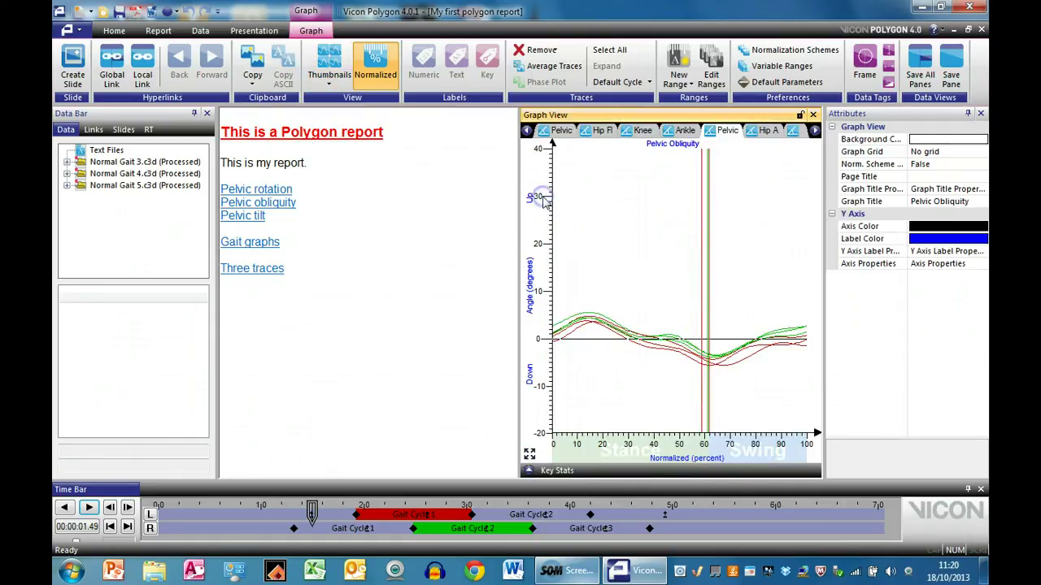
{"action": "left_click", "coordinate": [974, 252]}
{"action": "left_click", "coordinate": [983, 252]}
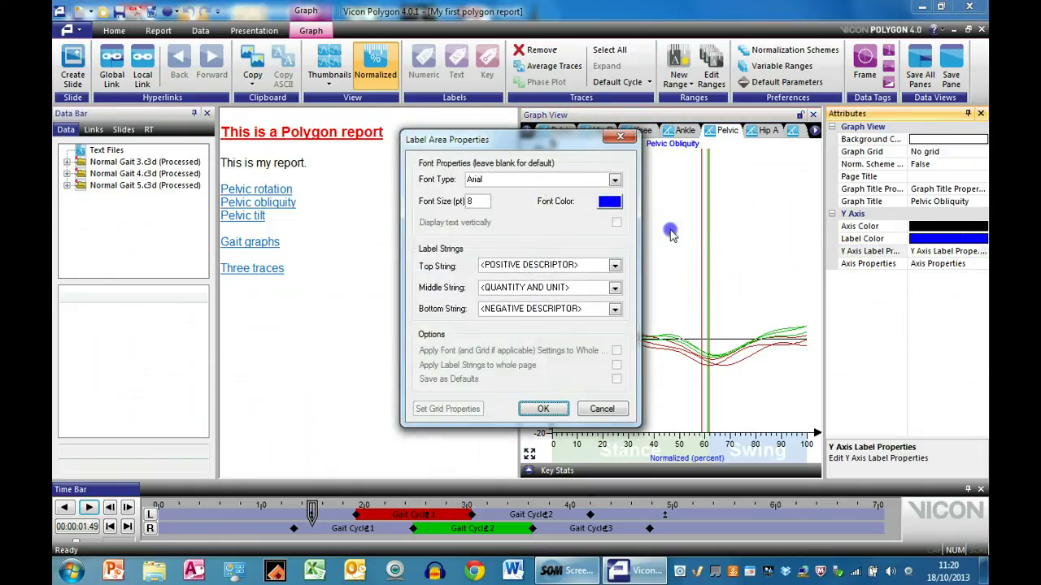
{"action": "left_click", "coordinate": [620, 136]}
Step: Set the range of the Pelvic Obliquity graph's Y axis to -30 to 30 degrees
{"action": "left_click", "coordinate": [542, 245]}
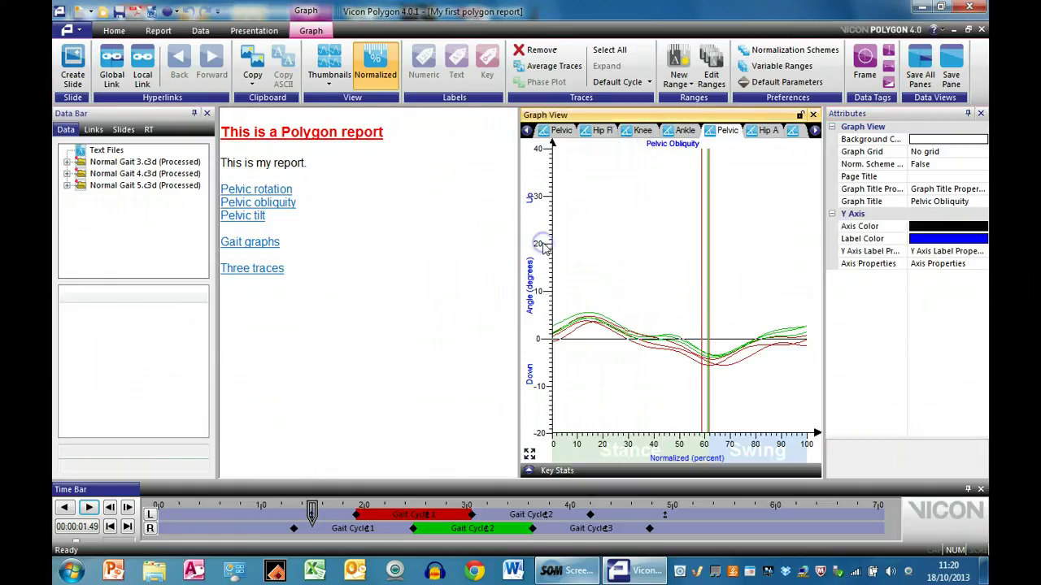
{"action": "left_click", "coordinate": [959, 263]}
{"action": "left_click", "coordinate": [982, 263]}
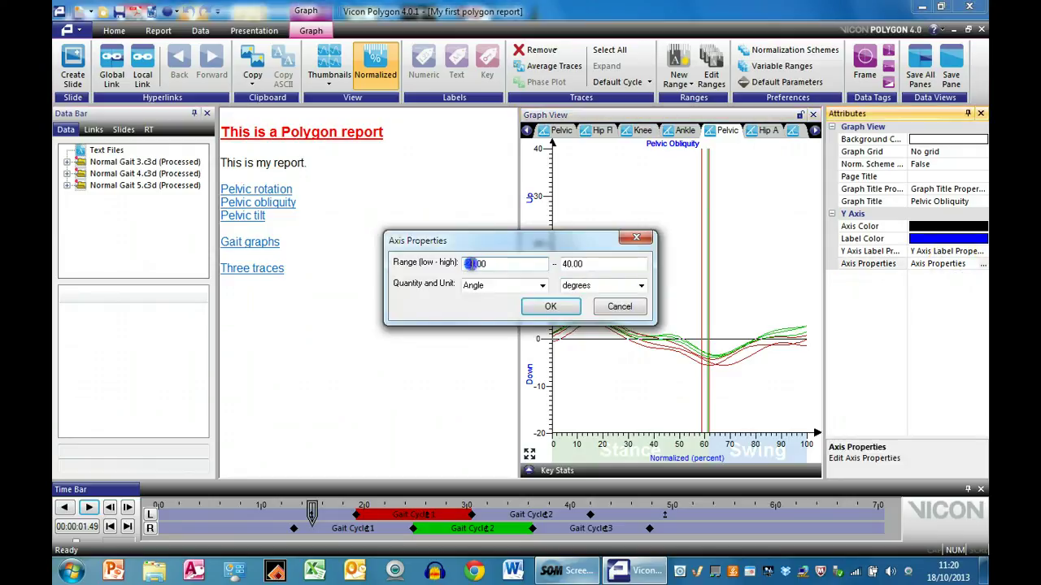
{"action": "double_click", "coordinate": [561, 263]}
{"action": "type", "text": "30"}
{"action": "left_click", "coordinate": [550, 306]}
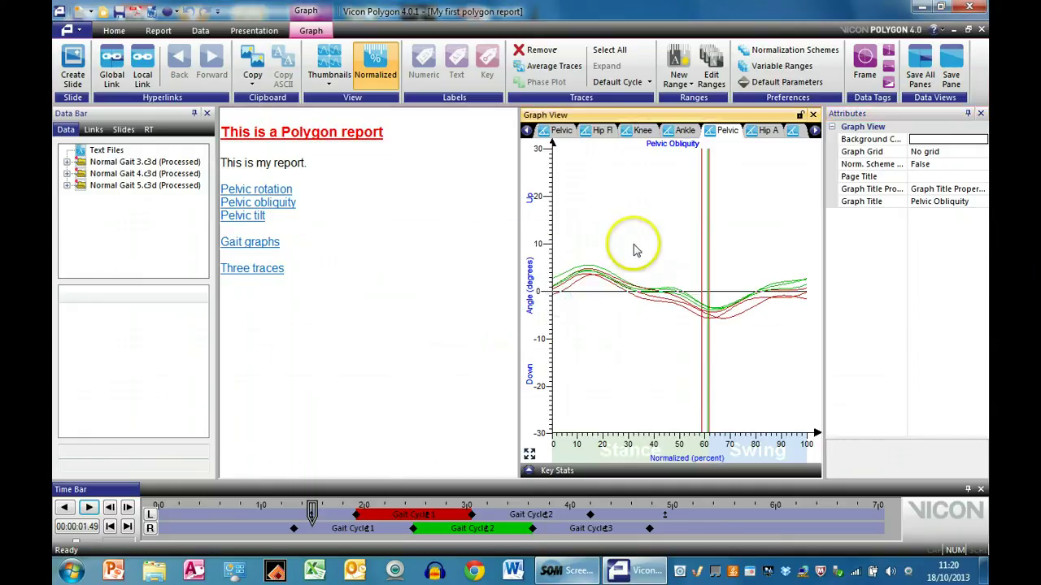
Step: Return to the graph thumbnails and enlarge the Hip Ab/Adduction graph
{"action": "double_click", "coordinate": [637, 246]}
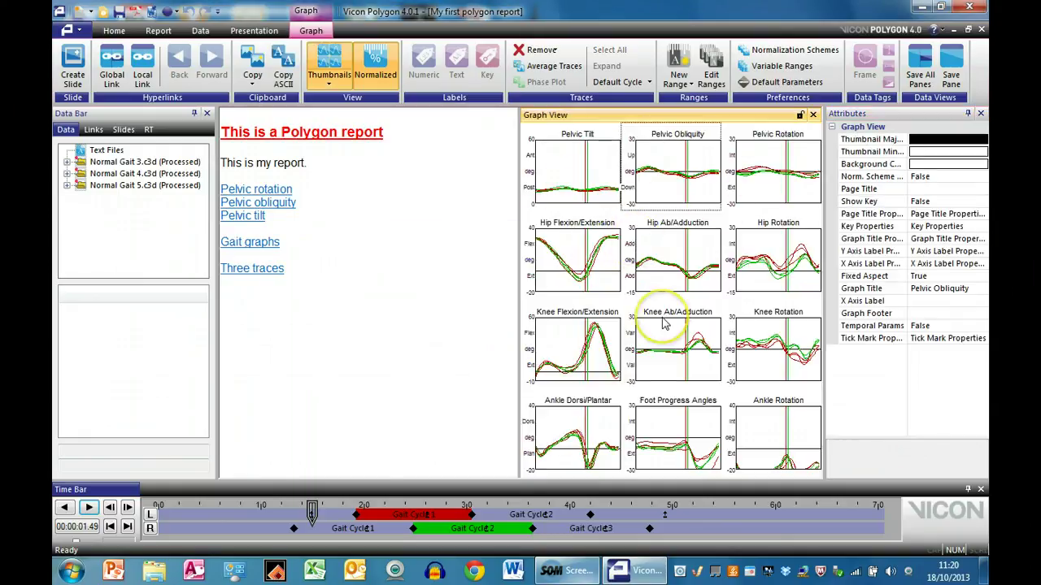
{"action": "left_click", "coordinate": [665, 248]}
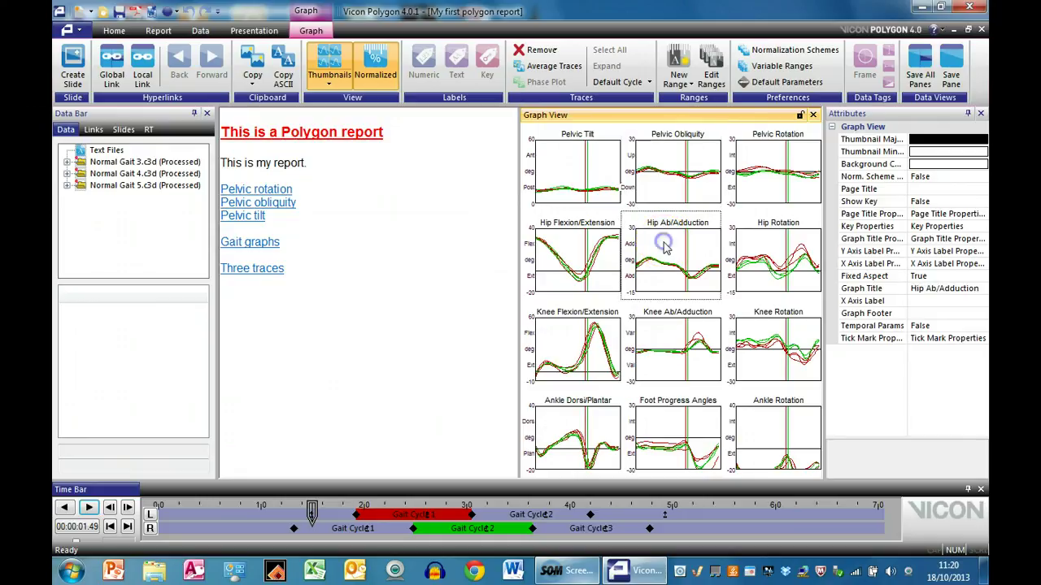
{"action": "double_click", "coordinate": [664, 248]}
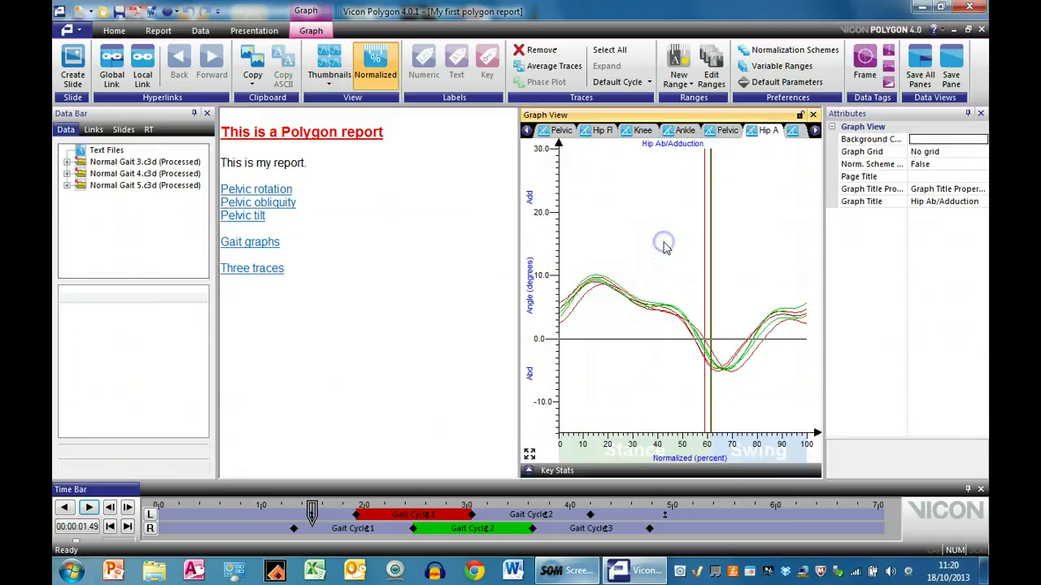
Step: Set the range of the Hip Ab/Adduction graph's Y axis to -30 to 30 degrees and go back to the graph thumbnails
{"action": "left_click", "coordinate": [540, 210]}
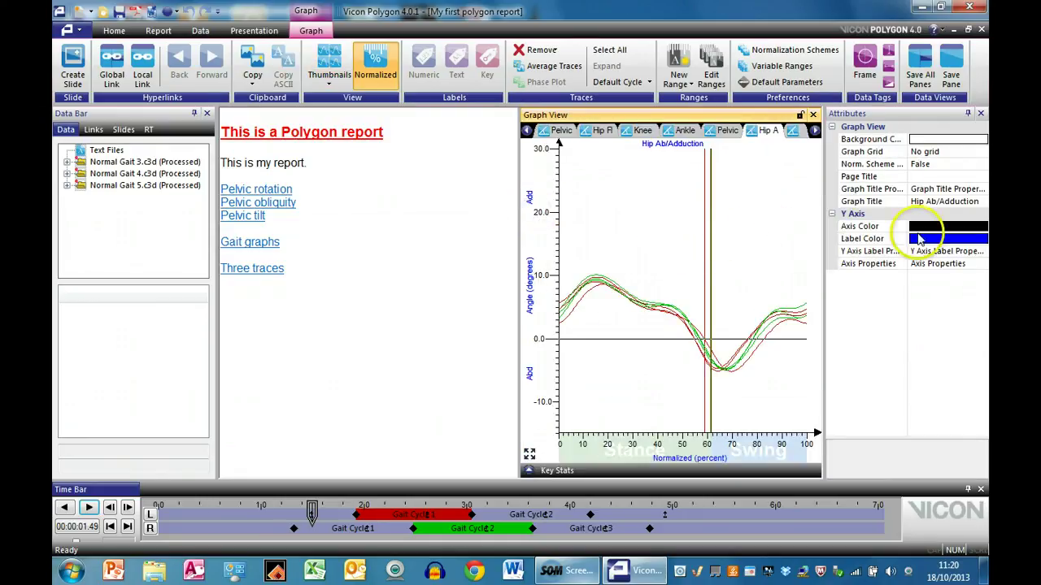
{"action": "left_click", "coordinate": [967, 267]}
{"action": "left_click", "coordinate": [983, 267]}
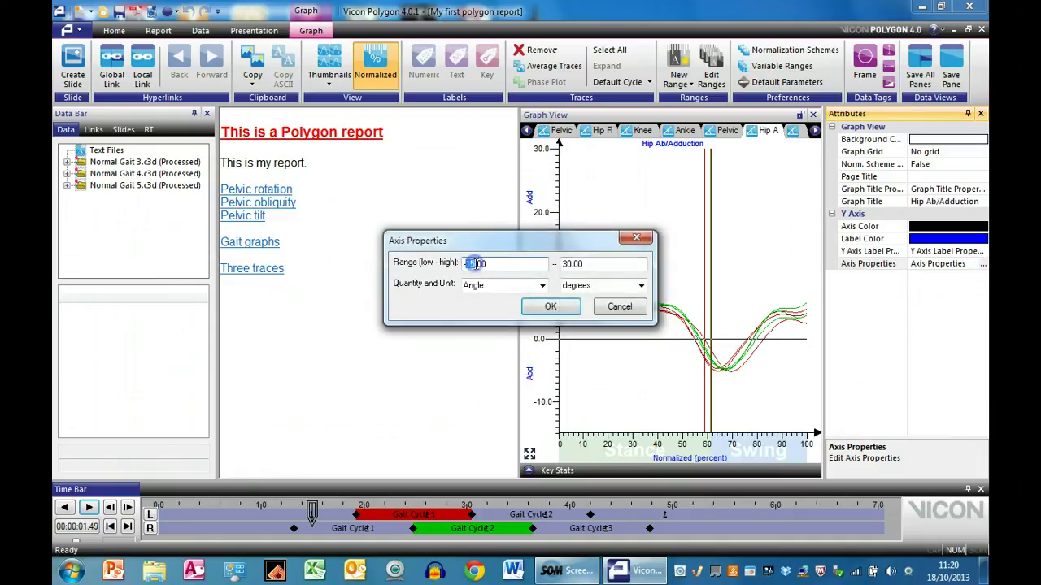
{"action": "left_click", "coordinate": [551, 306]}
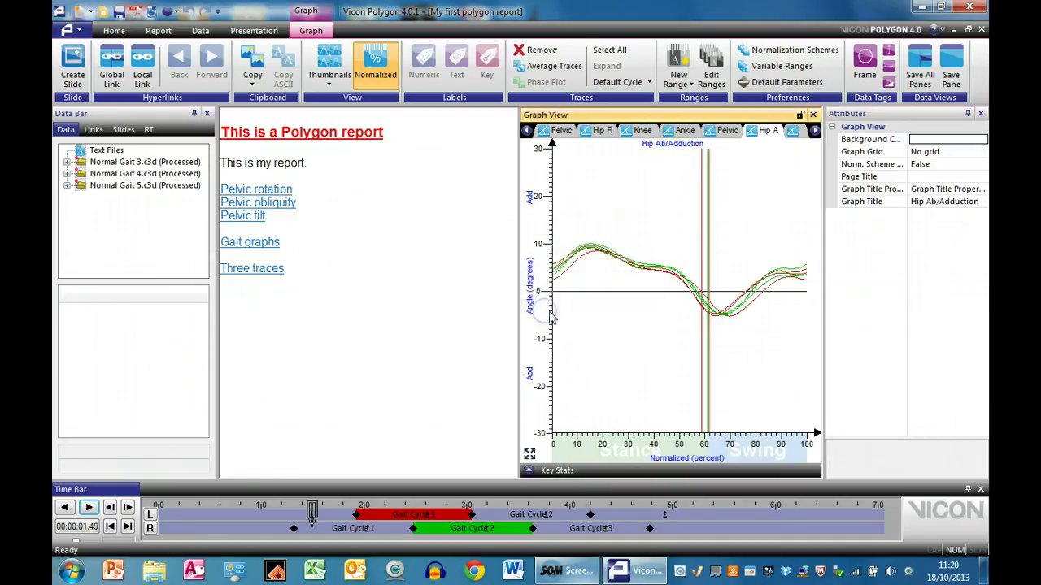
{"action": "double_click", "coordinate": [610, 347]}
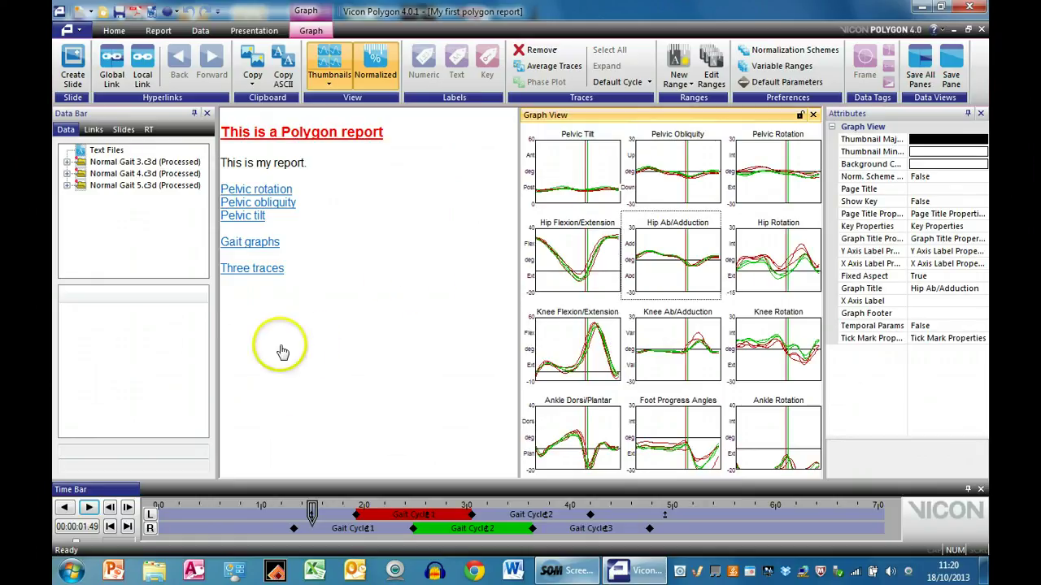
Step: Replace the "Three traces" hyperlink with one to the current graph view, using the keyword "Three traces" for the link's text position
{"action": "right_click", "coordinate": [248, 275]}
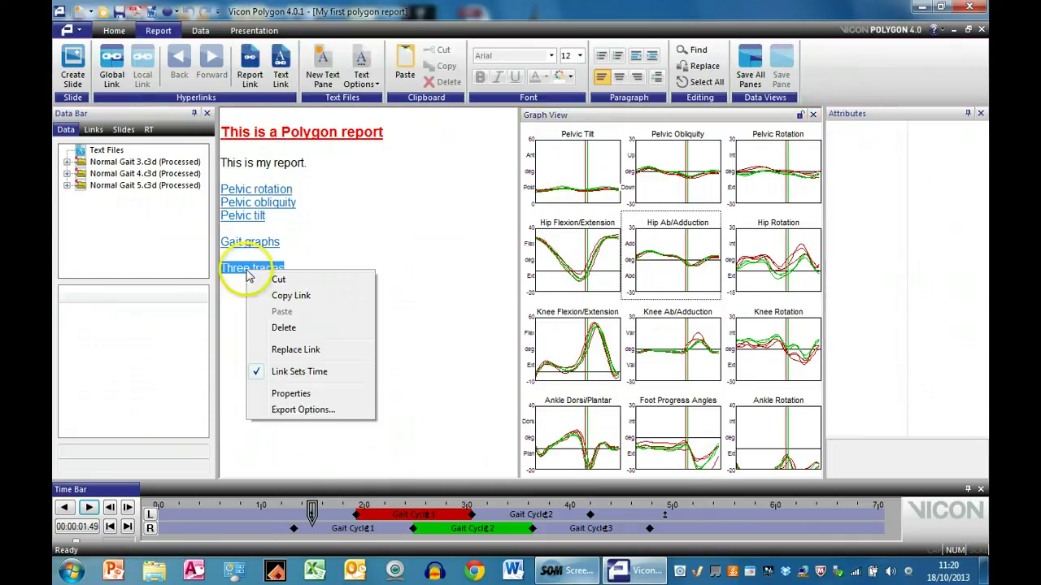
{"action": "left_click", "coordinate": [286, 349]}
{"action": "left_click", "coordinate": [532, 323]}
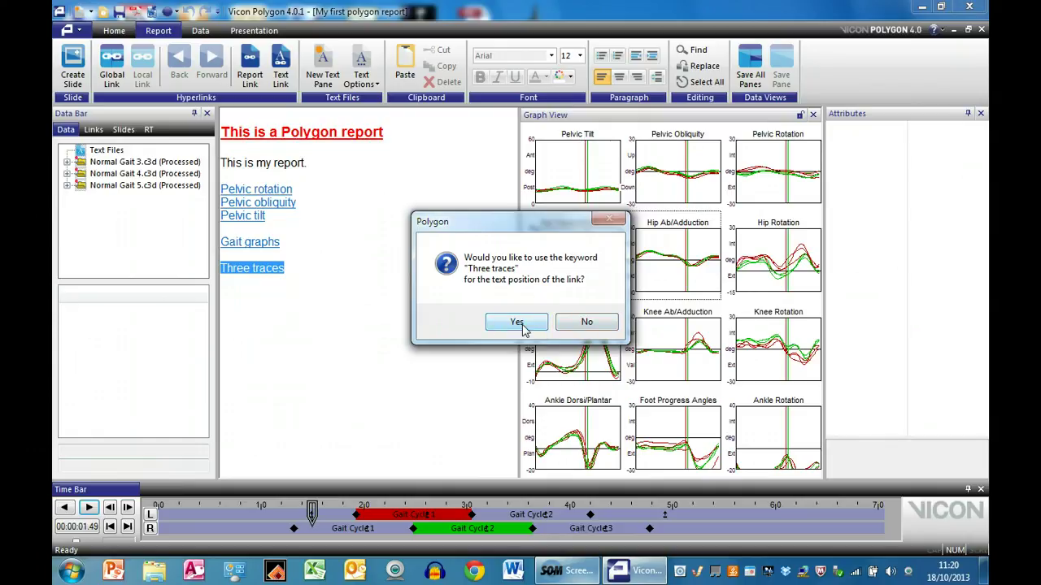
{"action": "left_click", "coordinate": [523, 324]}
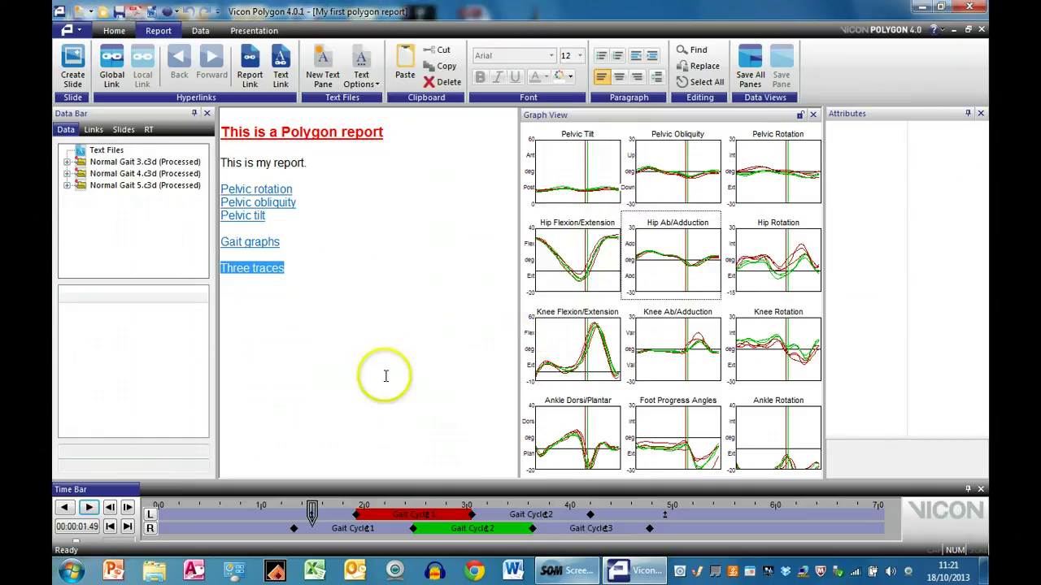
{"action": "left_click", "coordinate": [295, 346]}
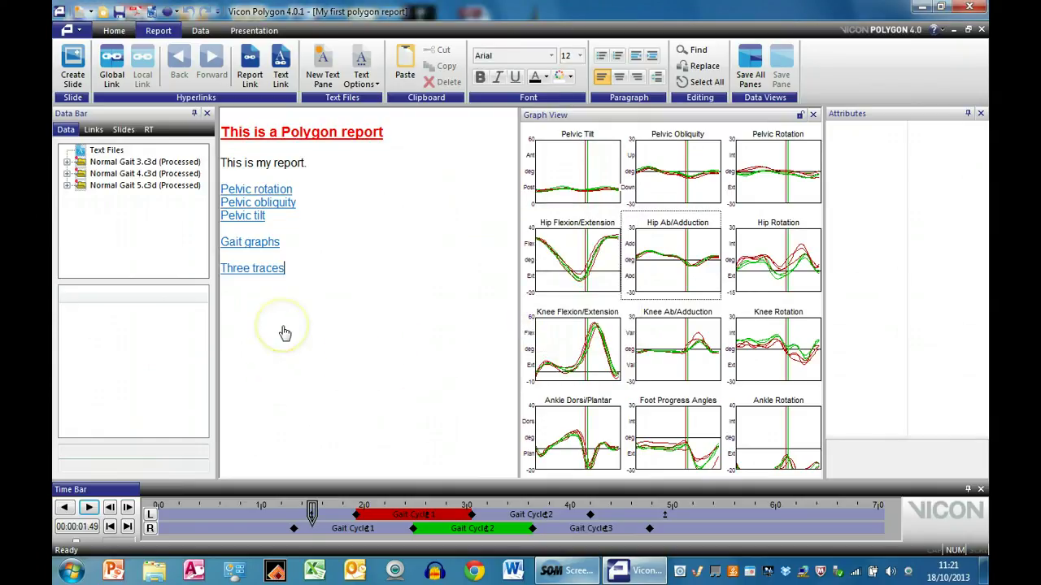
Step: Close the report, reopen "My first polygon report" from Data Management, and close the Data Management window
{"action": "left_click", "coordinate": [73, 31]}
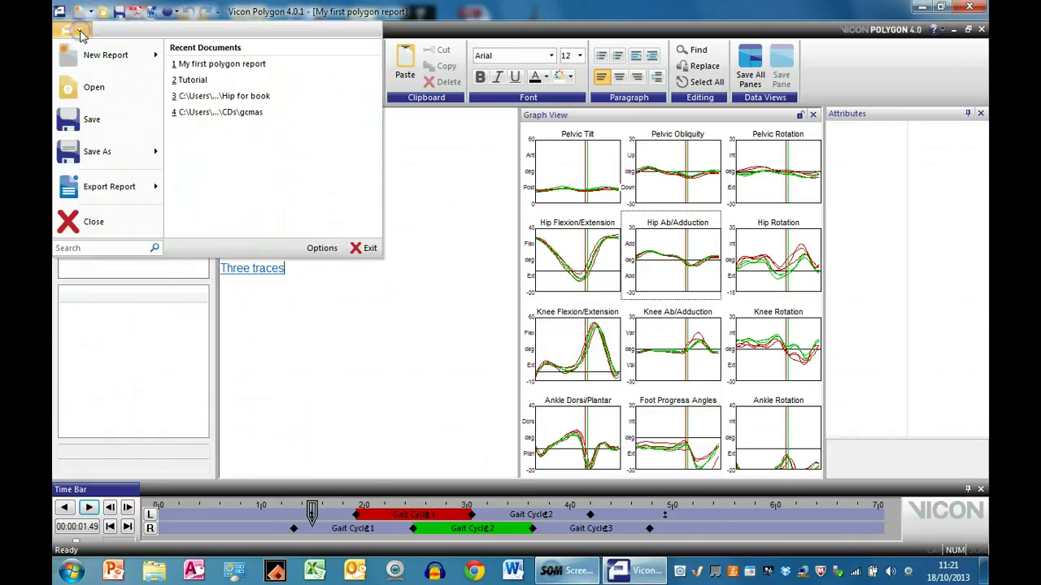
{"action": "left_click", "coordinate": [80, 221]}
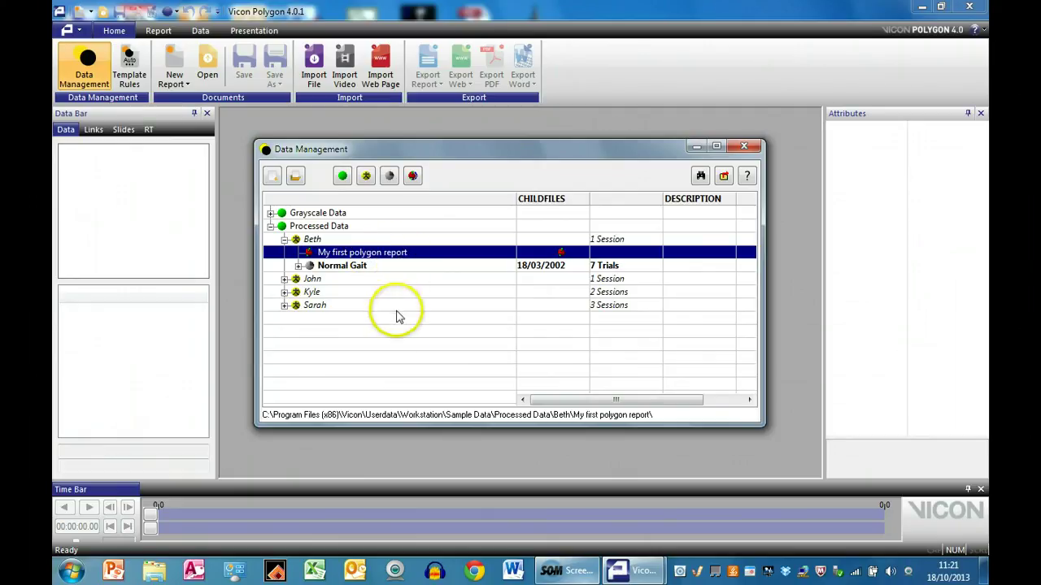
{"action": "double_click", "coordinate": [370, 253]}
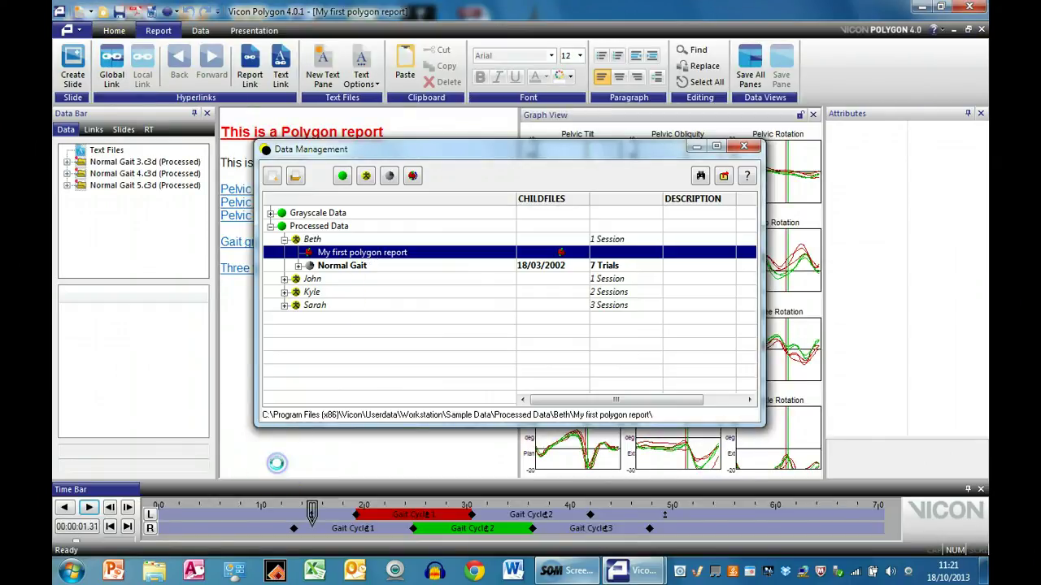
{"action": "left_click", "coordinate": [755, 169]}
{"action": "left_click", "coordinate": [743, 146]}
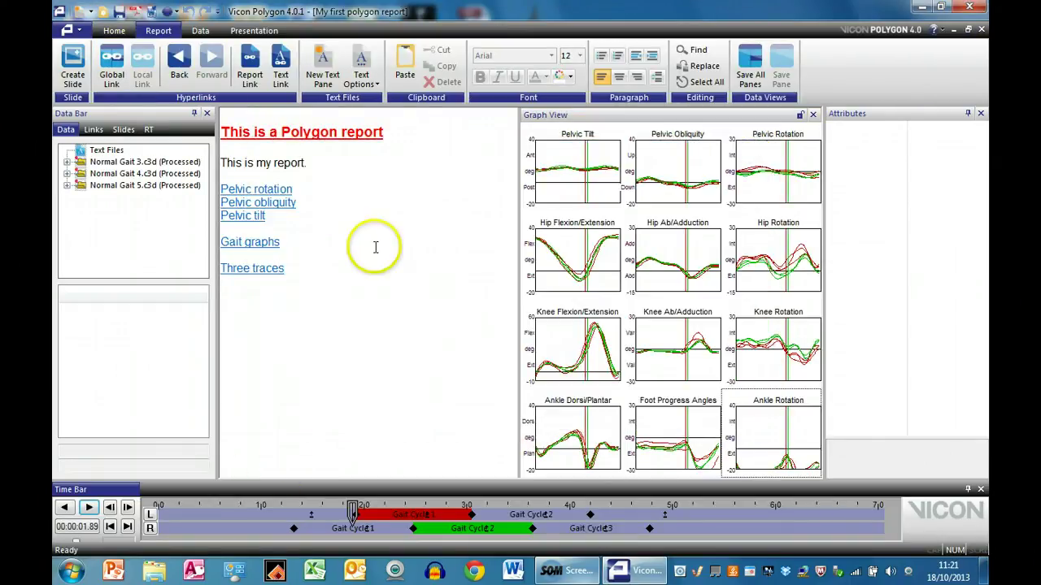
Step: Close the reopened "My first polygon report"
{"action": "left_click", "coordinate": [68, 29]}
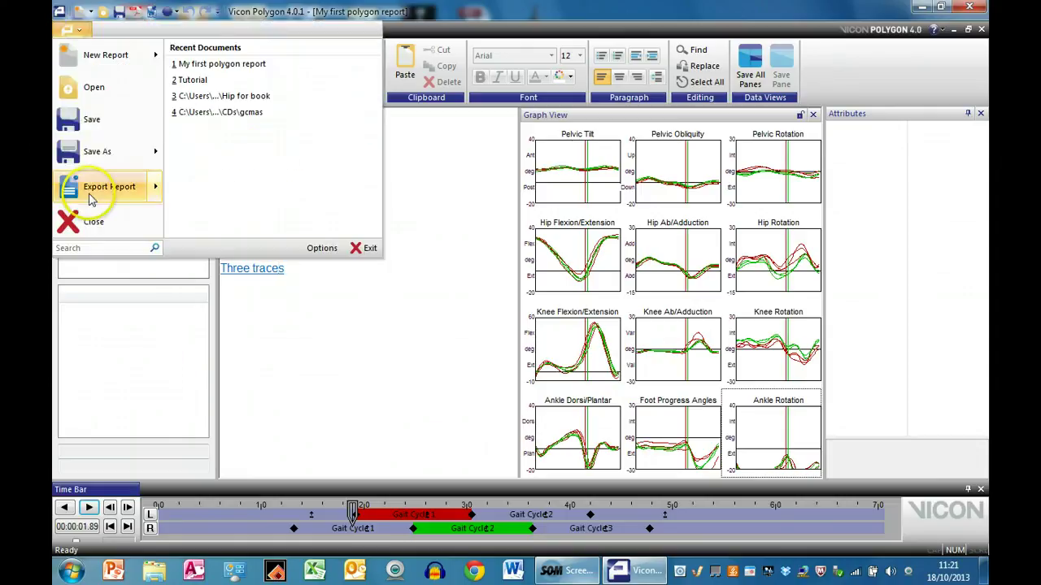
{"action": "left_click", "coordinate": [93, 223]}
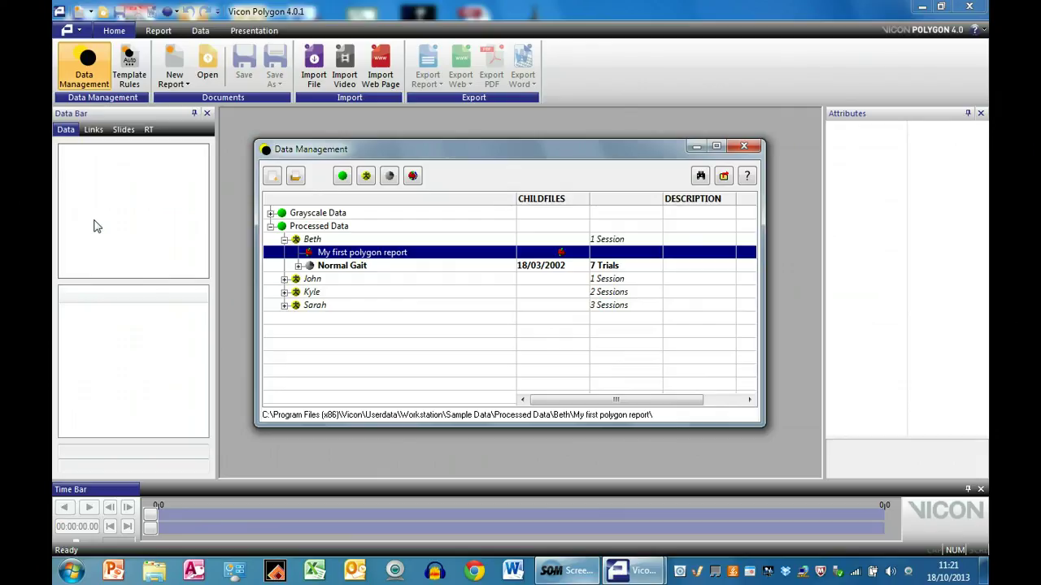
{"action": "left_click", "coordinate": [94, 226]}
{"action": "left_click", "coordinate": [433, 122]}
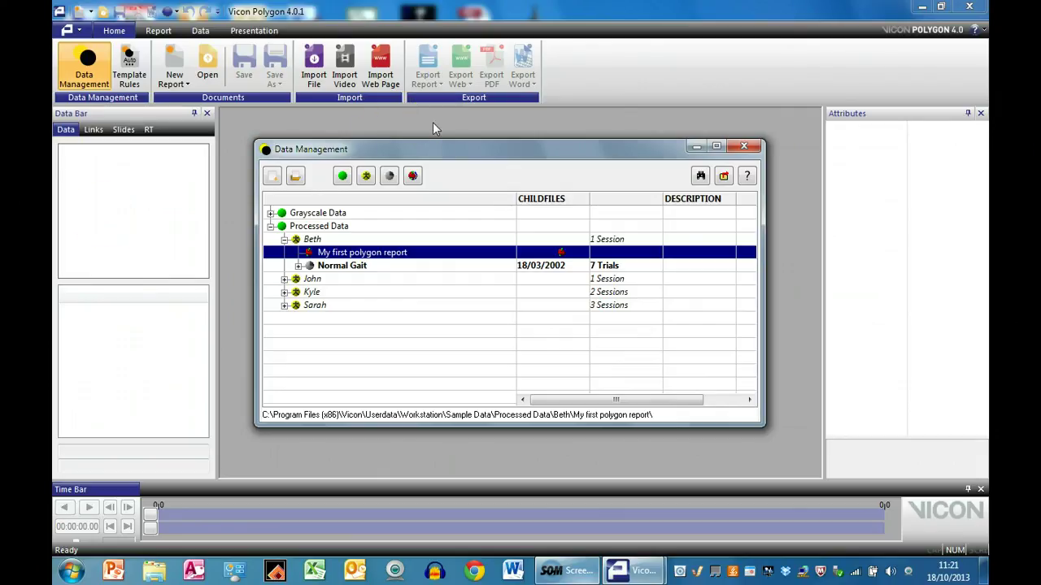